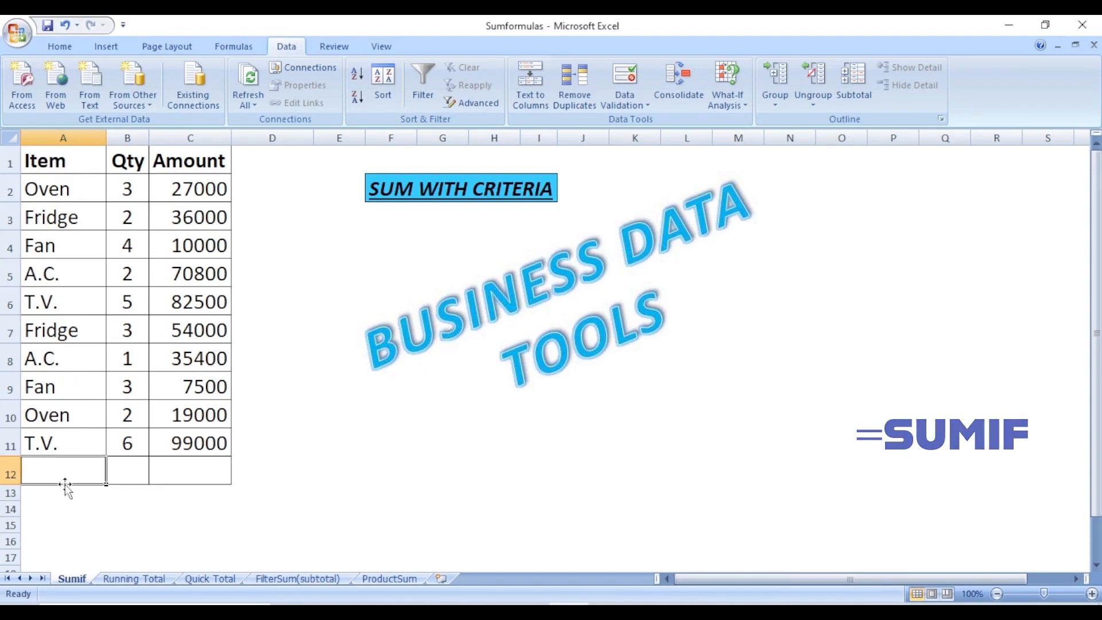
Step: Add list data validation to cell A12 with =$A$2:$A$11 as the source, and check its dropdown of items
{"action": "left_click", "coordinate": [114, 475]}
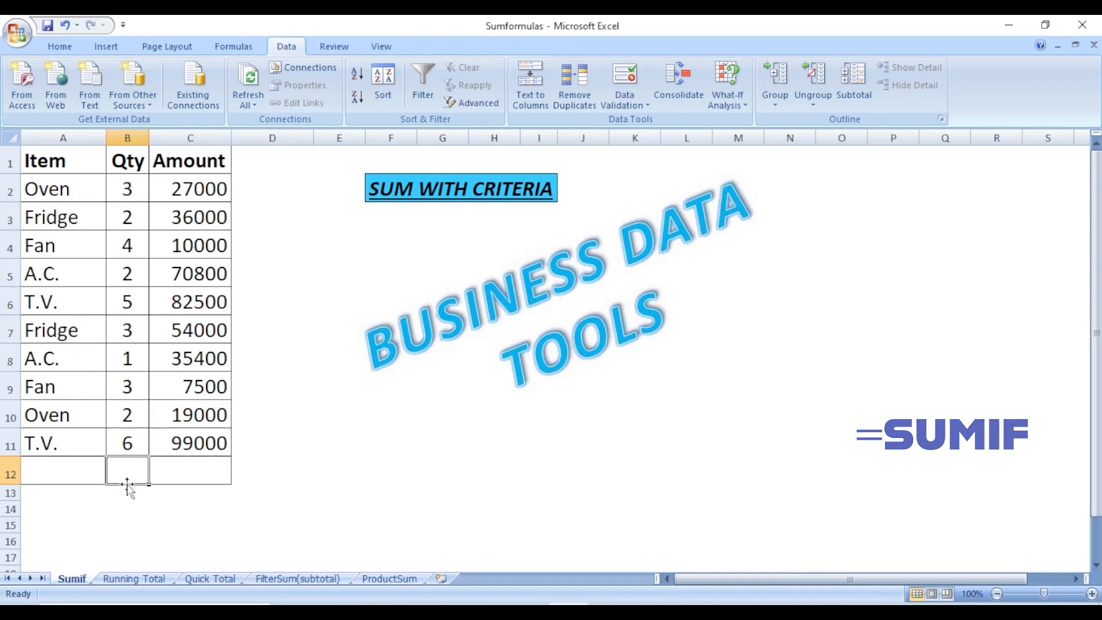
{"action": "left_click", "coordinate": [66, 472]}
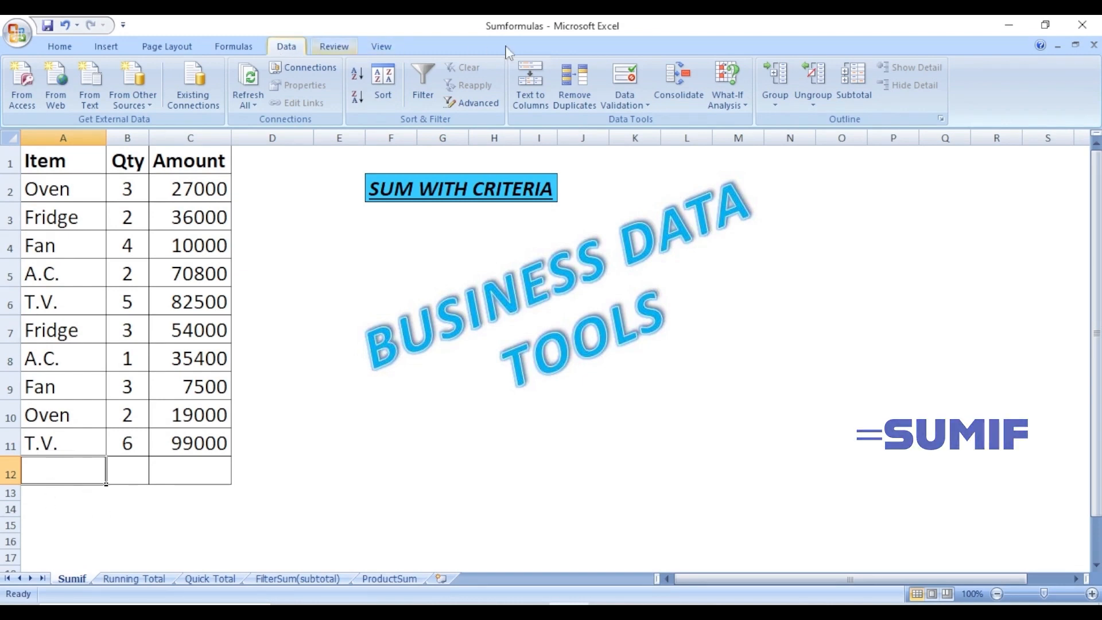
{"action": "left_click", "coordinate": [625, 102]}
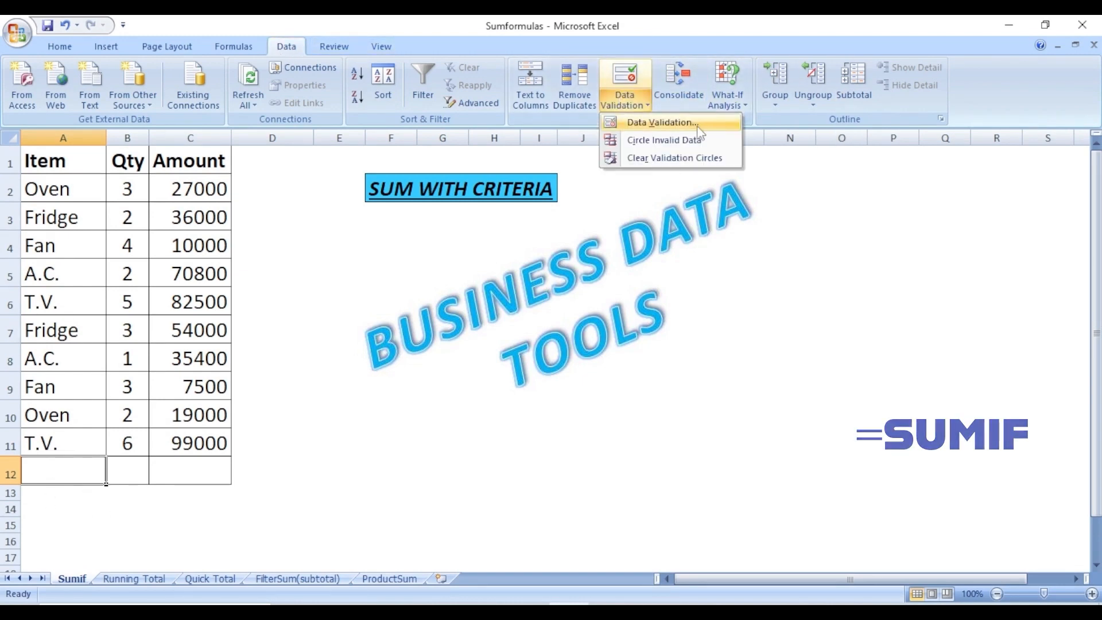
{"action": "left_click", "coordinate": [677, 123]}
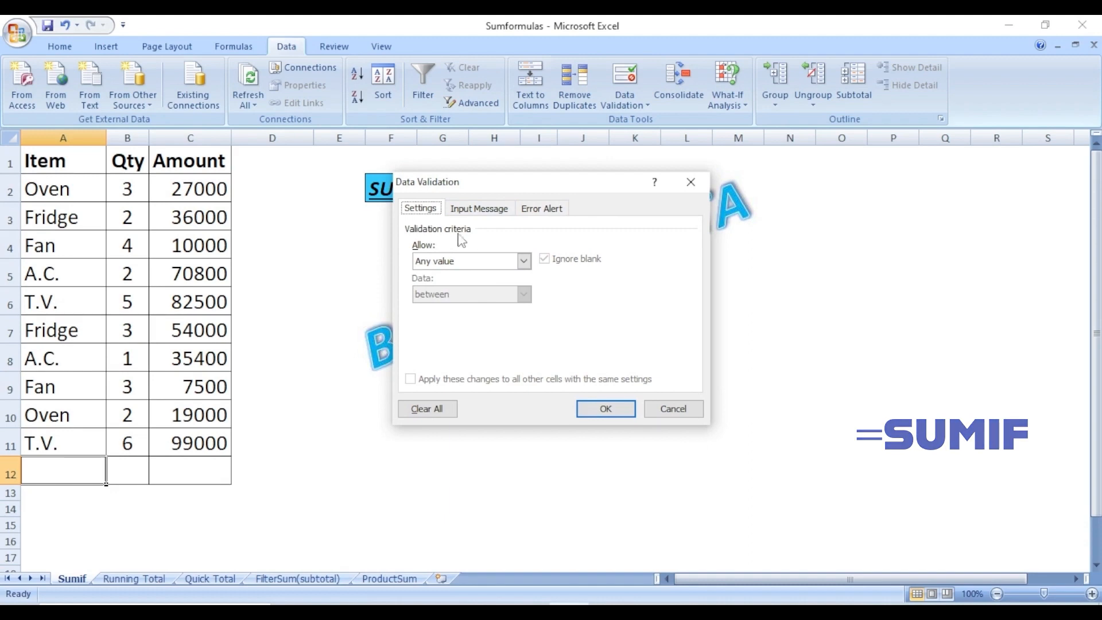
{"action": "left_click", "coordinate": [499, 266]}
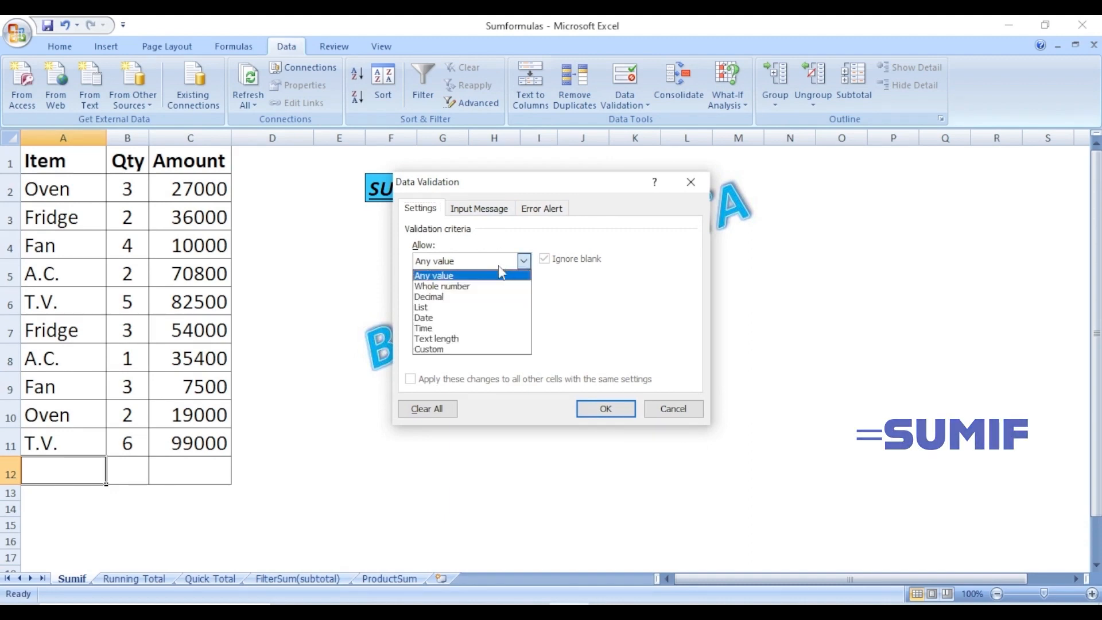
{"action": "left_click", "coordinate": [488, 302]}
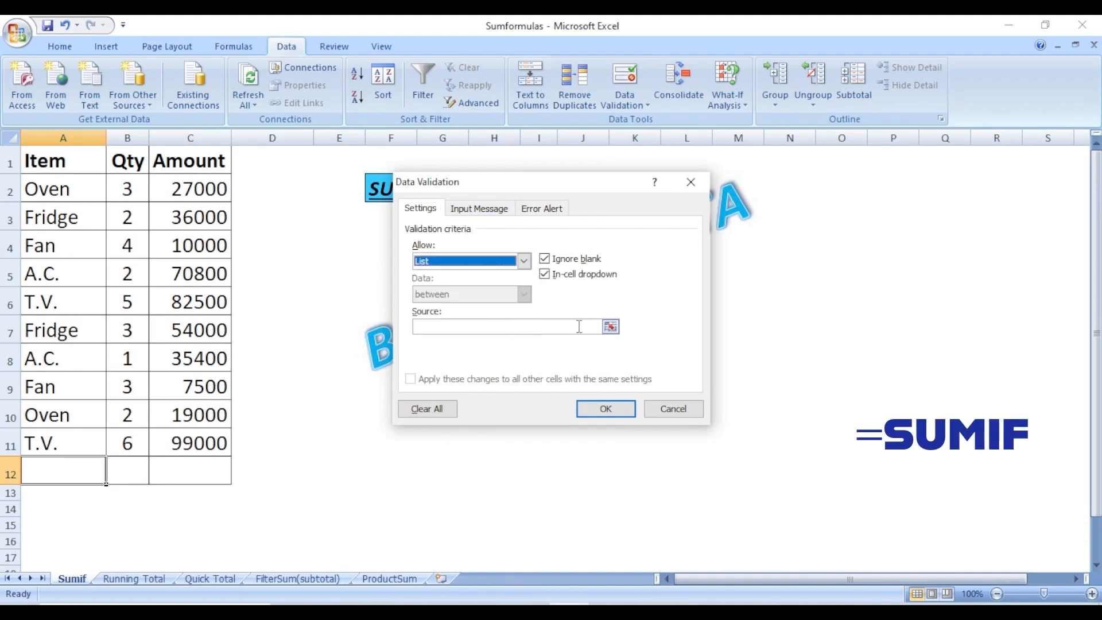
{"action": "left_click", "coordinate": [474, 326]}
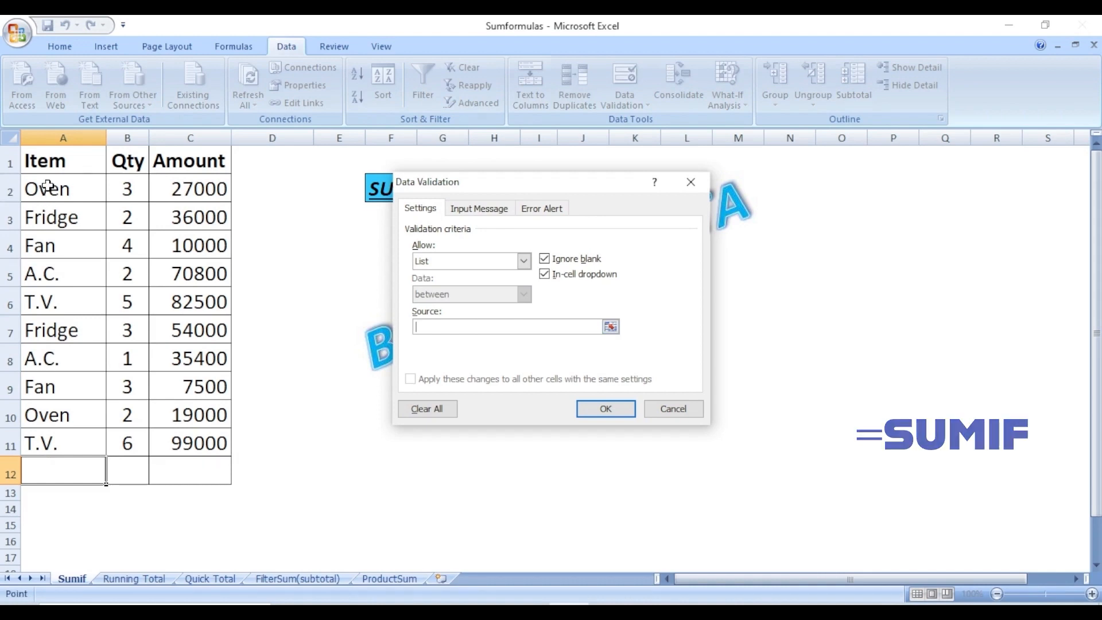
{"action": "left_click_drag", "start_coordinate": [47, 184], "coordinate": [80, 442]}
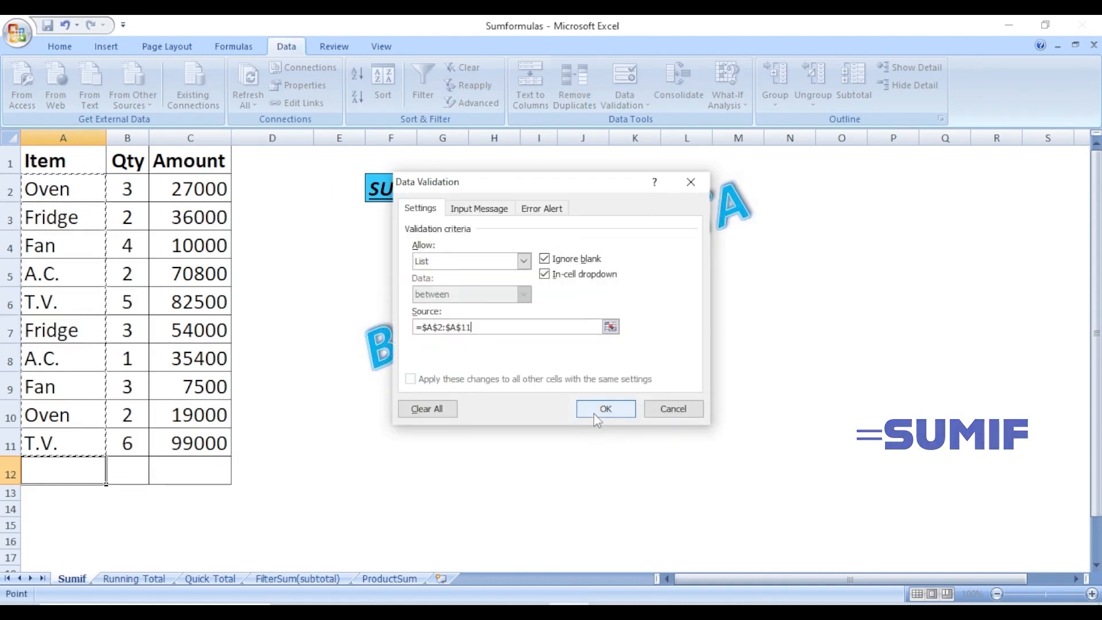
{"action": "left_click", "coordinate": [597, 410]}
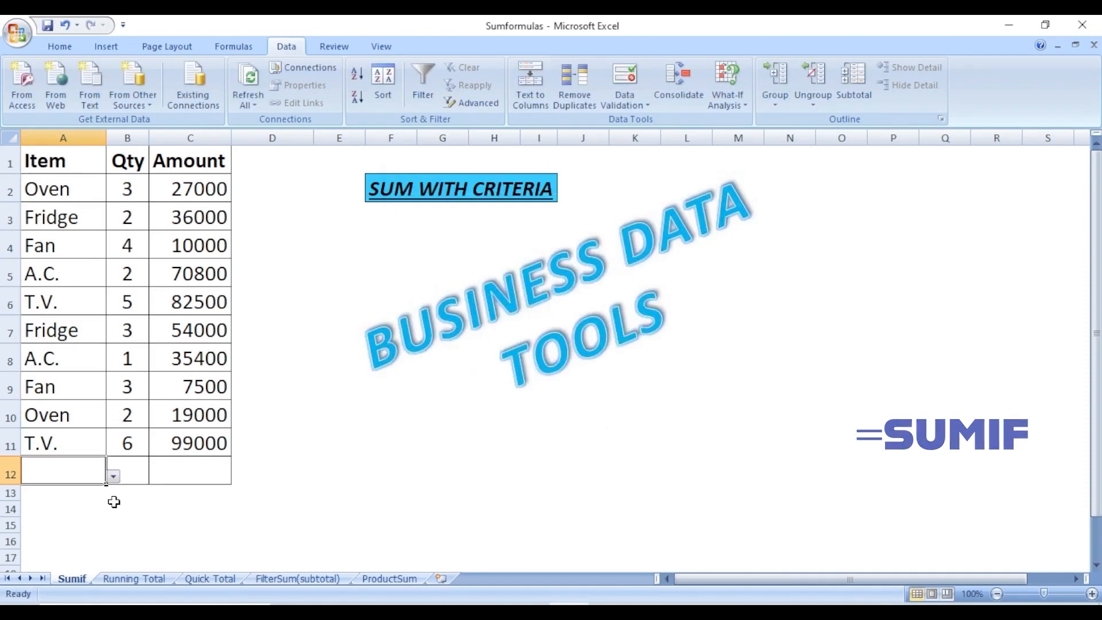
{"action": "left_click", "coordinate": [115, 478]}
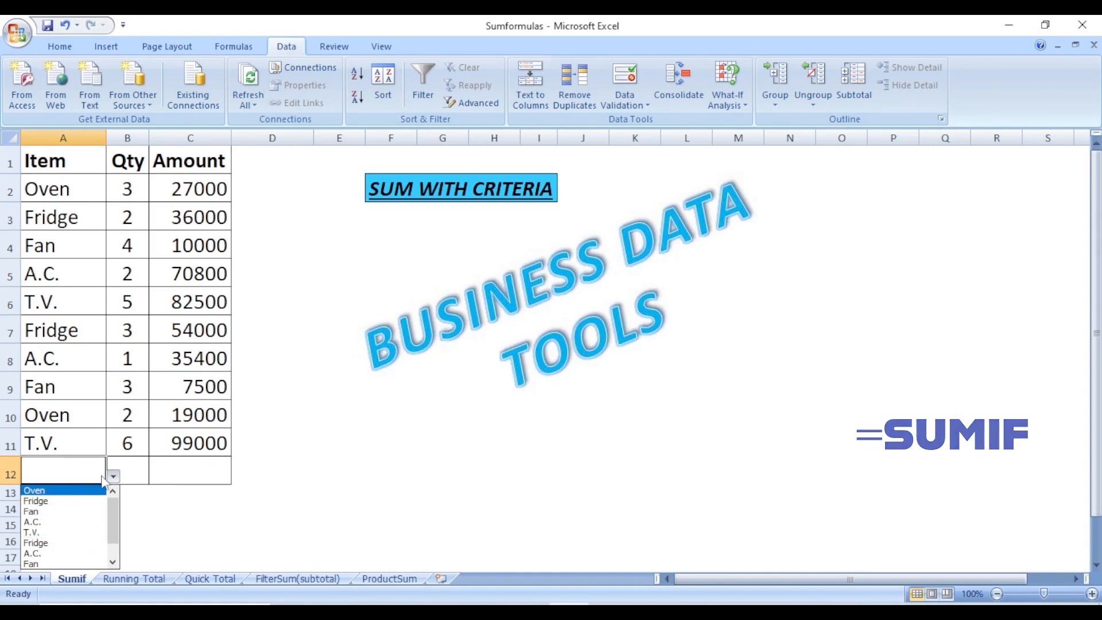
{"action": "left_click", "coordinate": [148, 474]}
Step: Enter =sumif(A2:A11,A12,B2:B11) in cell B12 to sum the quantity for the item in A12
{"action": "left_click", "coordinate": [132, 480]}
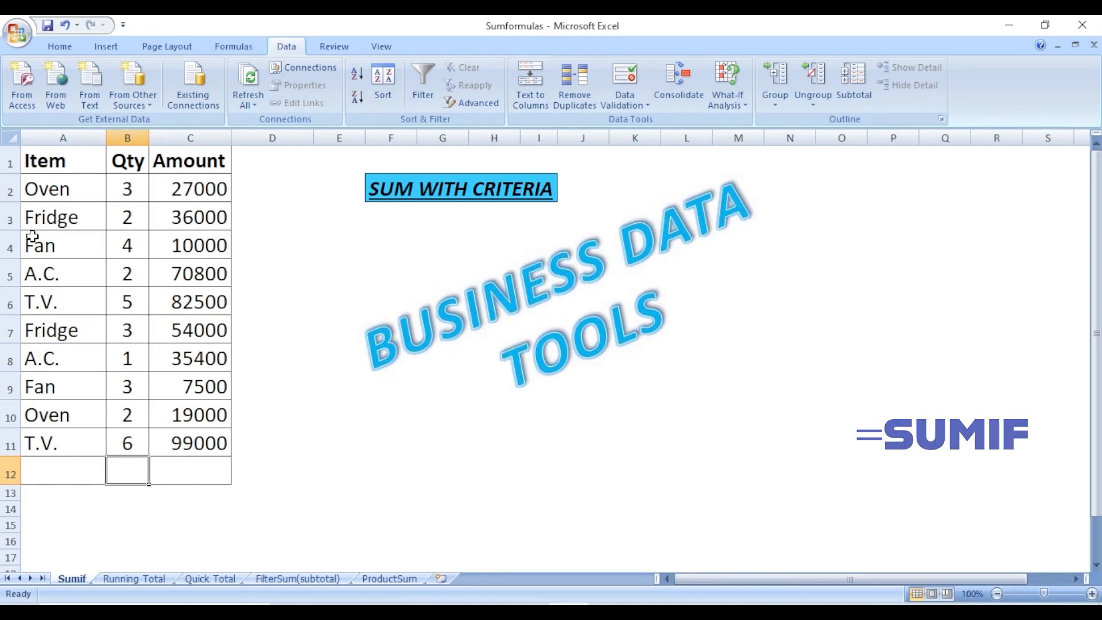
{"action": "type", "text": "="}
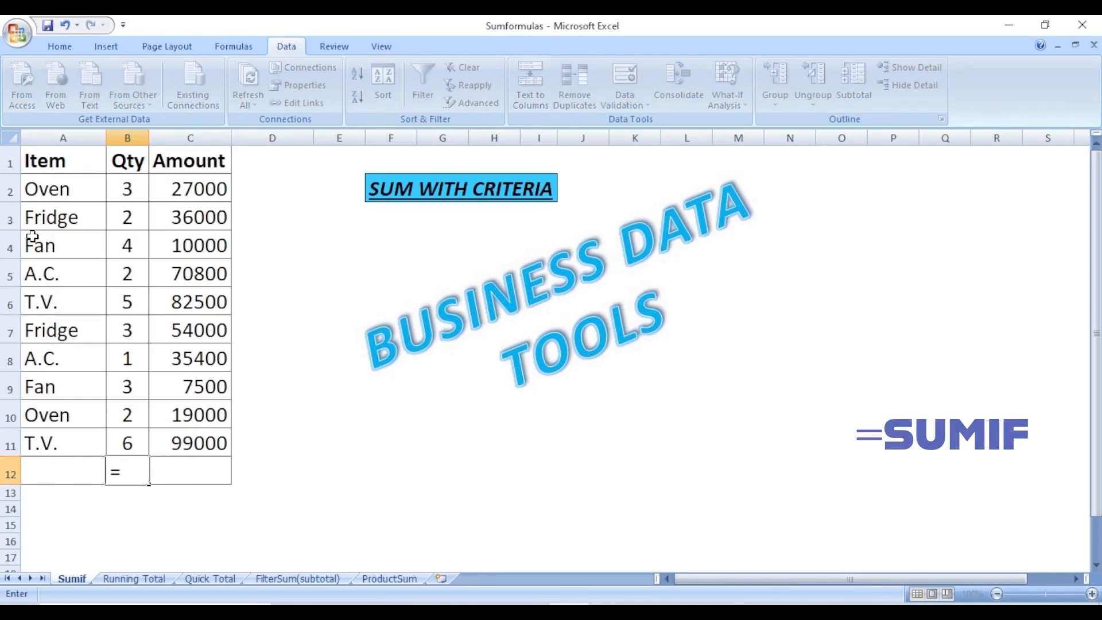
{"action": "type", "text": "sumif("}
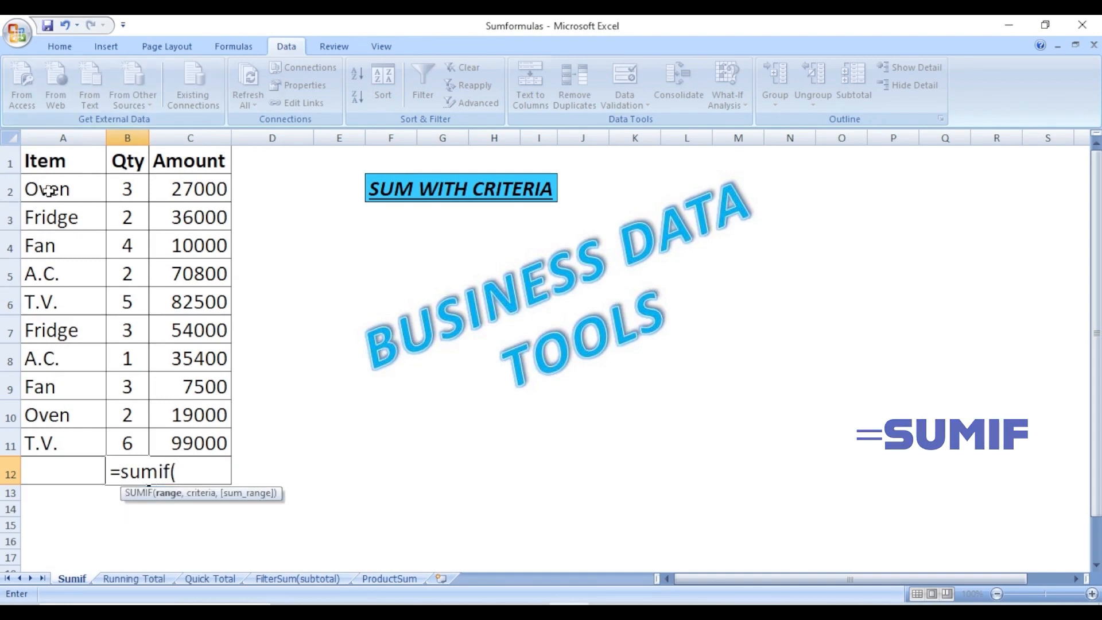
{"action": "left_click_drag", "start_coordinate": [49, 190], "coordinate": [61, 442]}
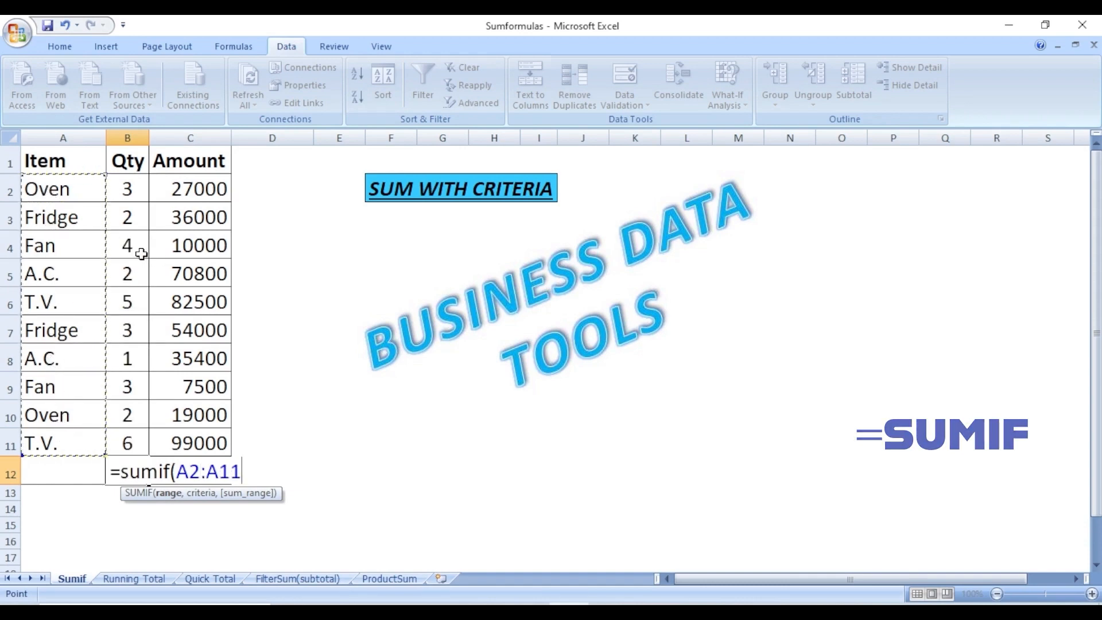
{"action": "type", "text": ","}
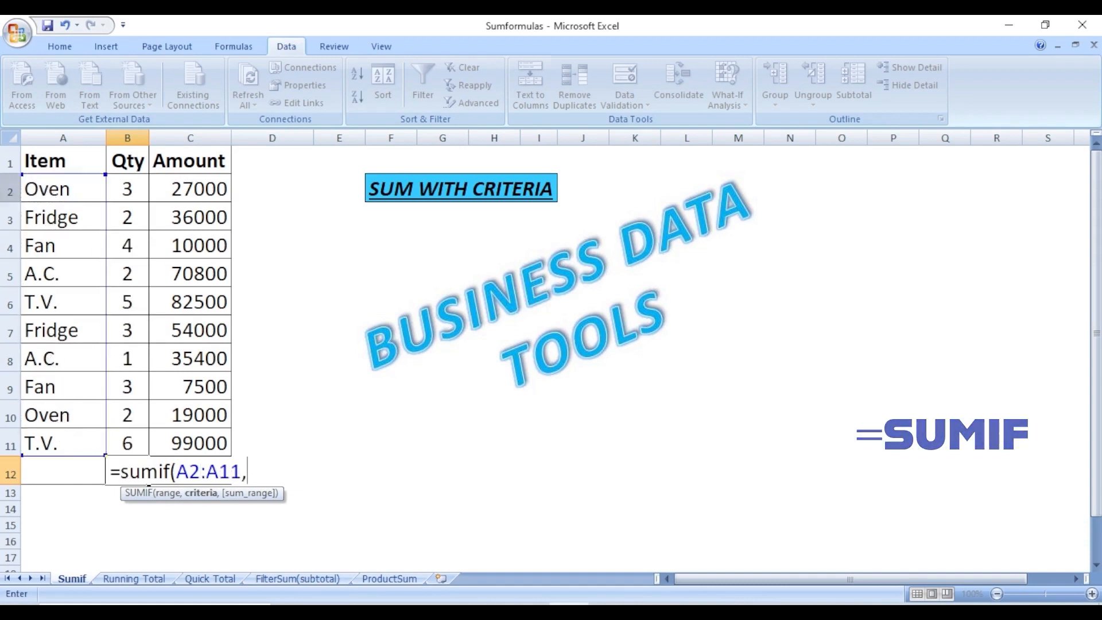
{"action": "left_click", "coordinate": [55, 475]}
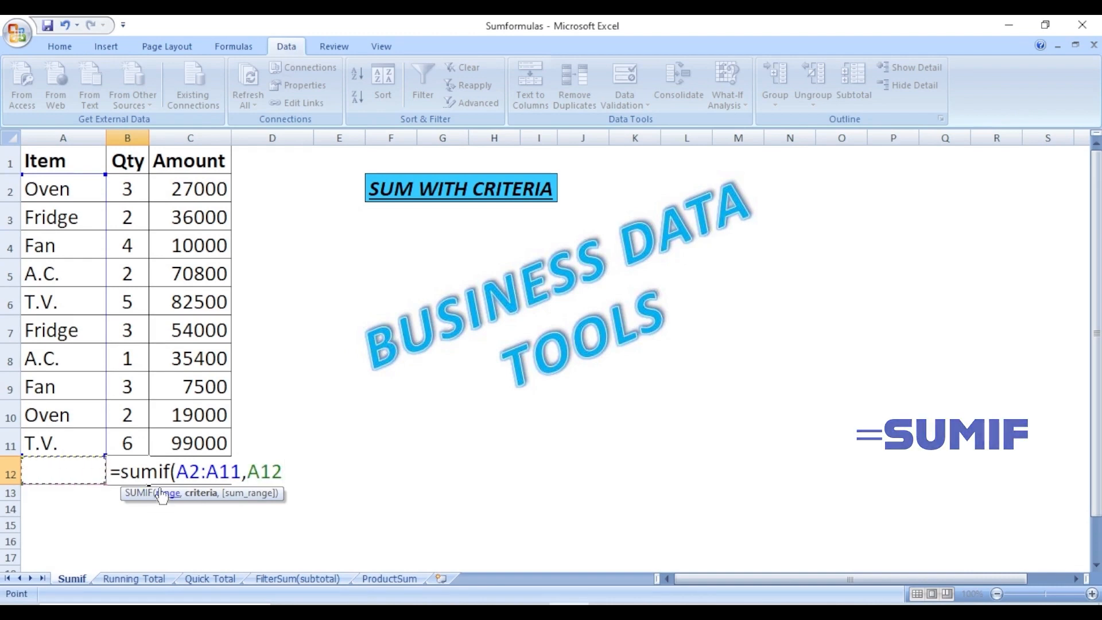
{"action": "type", "text": ","}
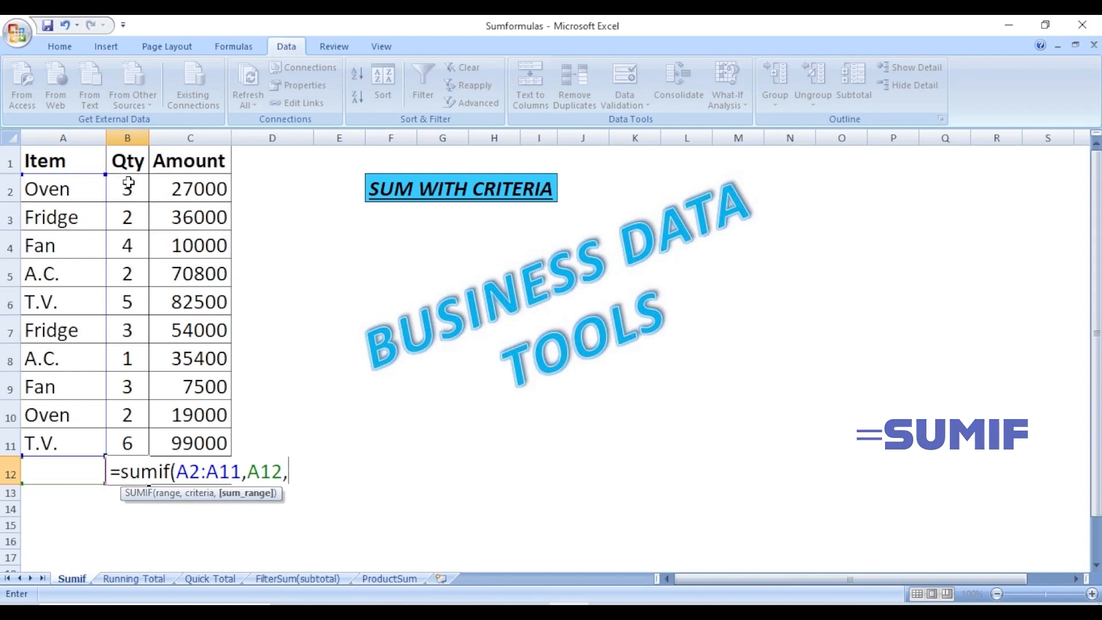
{"action": "left_click_drag", "start_coordinate": [128, 183], "coordinate": [143, 439]}
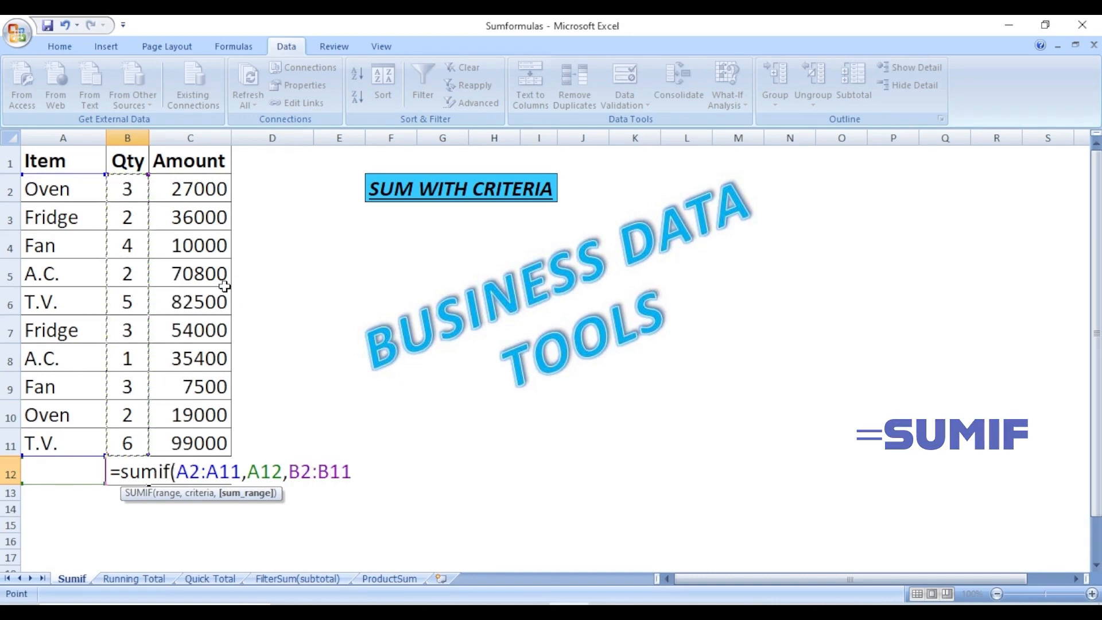
{"action": "type", "text": ")"}
{"action": "key", "text": "Return"}
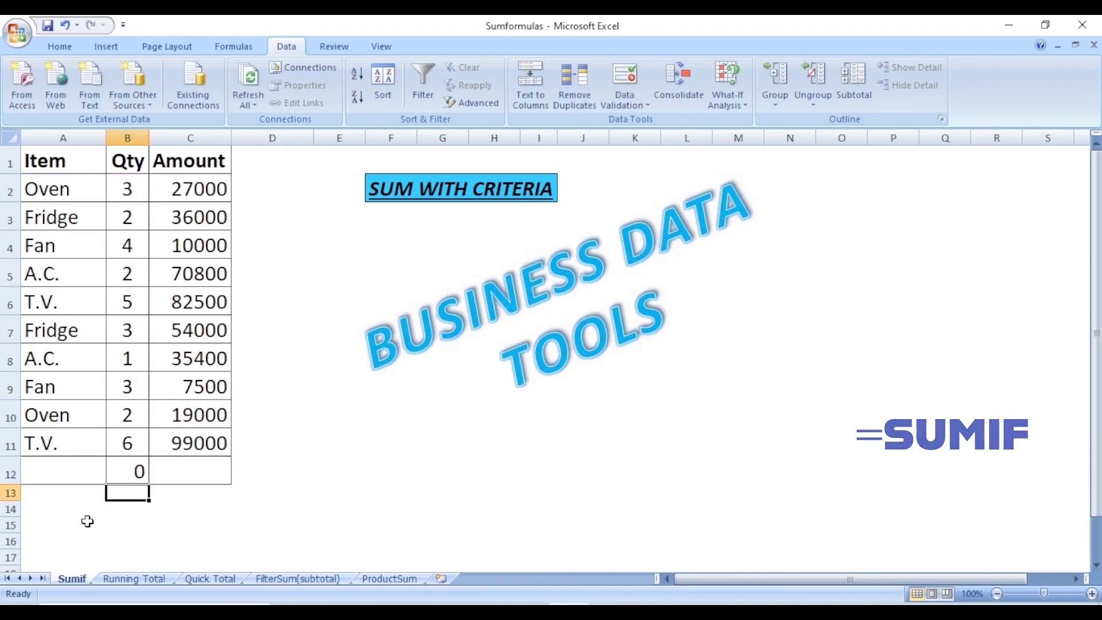
Step: Test the quantity formula by choosing T.V. in cell A12's dropdown list, followed by Fan
{"action": "left_click", "coordinate": [82, 468]}
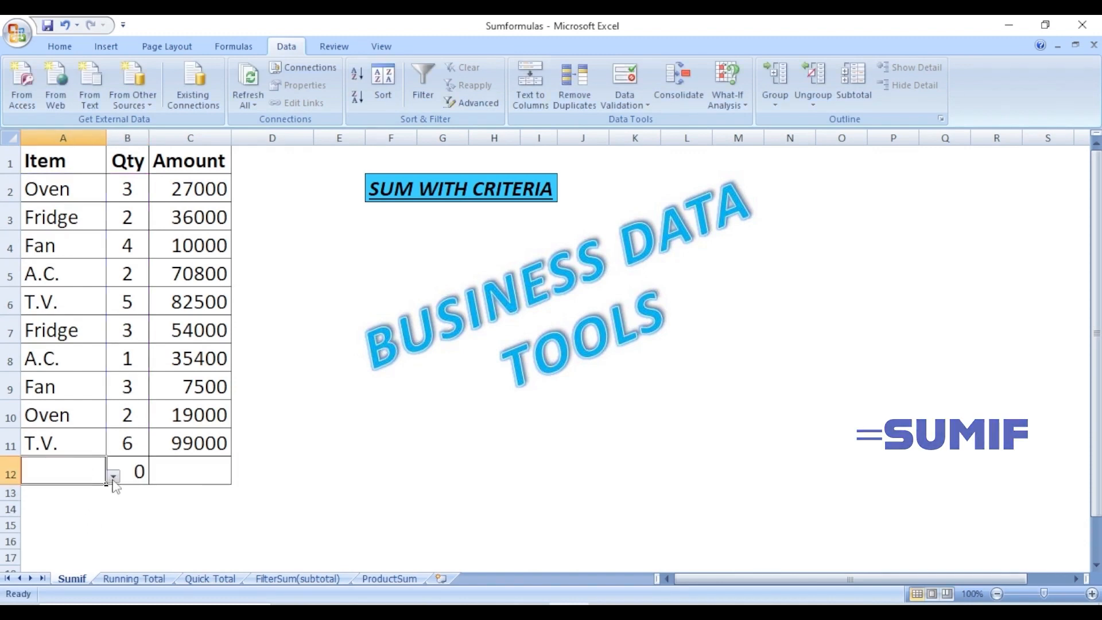
{"action": "left_click", "coordinate": [114, 478]}
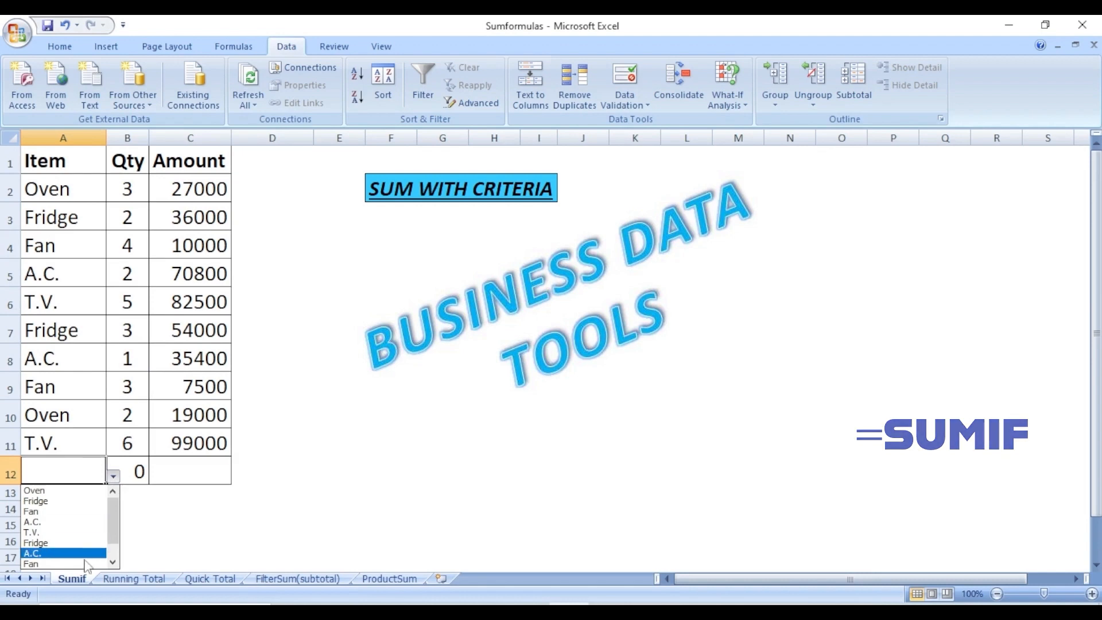
{"action": "left_click", "coordinate": [56, 535]}
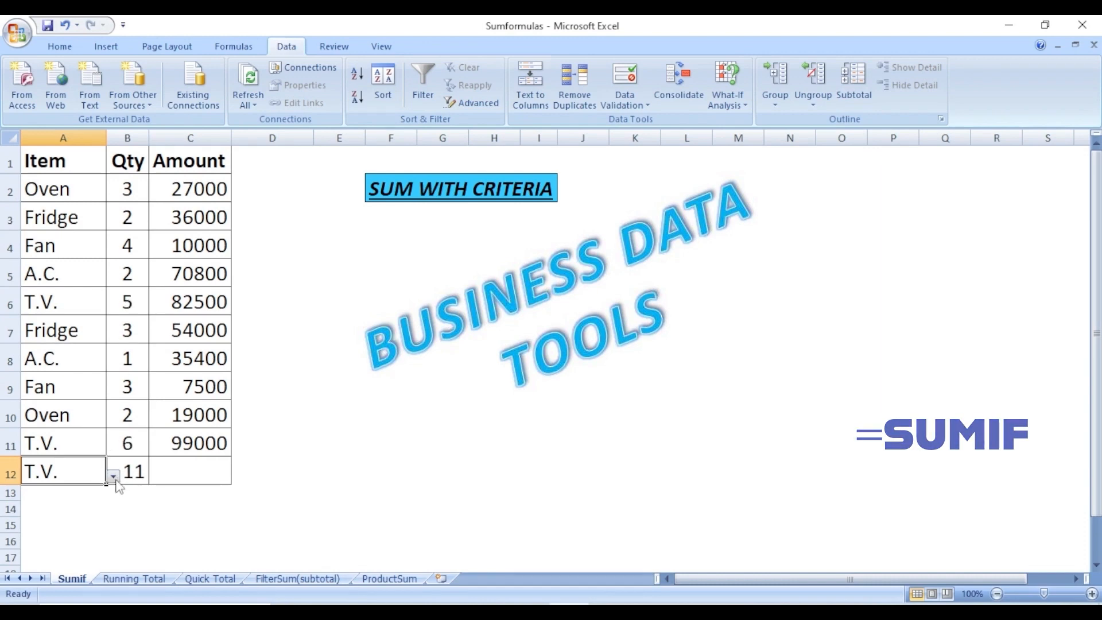
{"action": "left_click", "coordinate": [114, 476]}
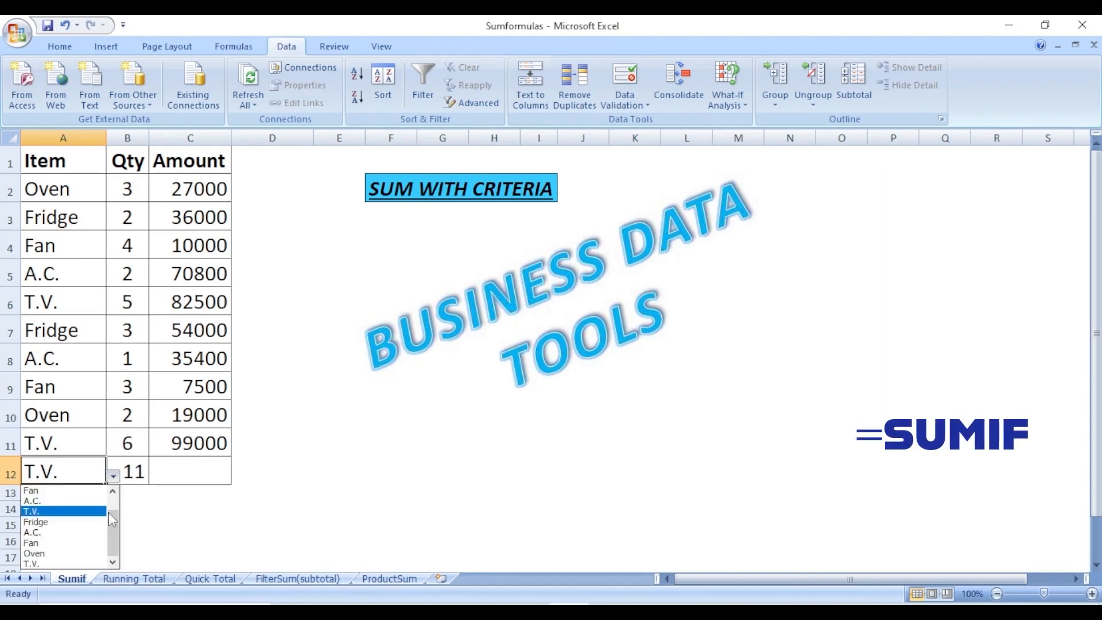
{"action": "left_click", "coordinate": [57, 490]}
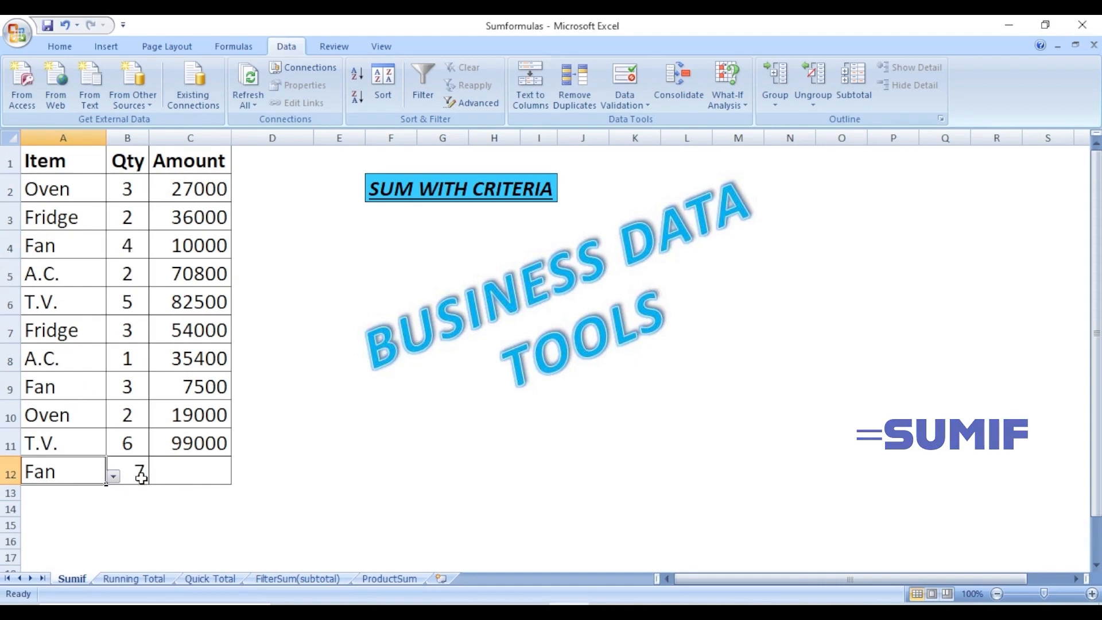
Step: Enter =sumif(A2:A11,A12,C2:C11) in cell C12 to sum the amount for the item in A12
{"action": "left_click", "coordinate": [204, 467]}
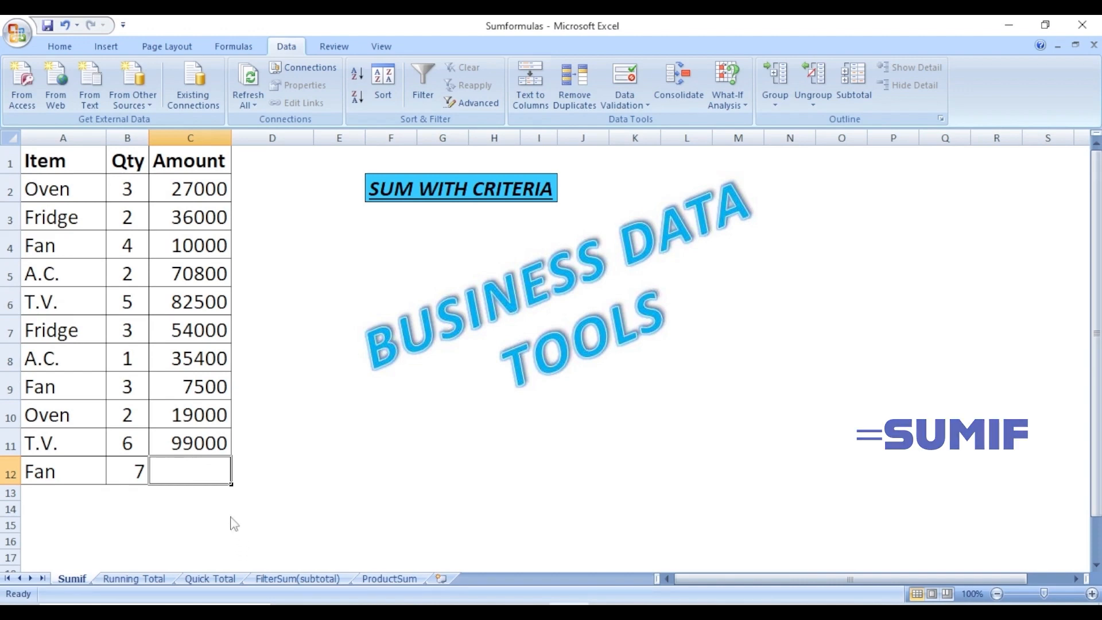
{"action": "type", "text": "=sumif"}
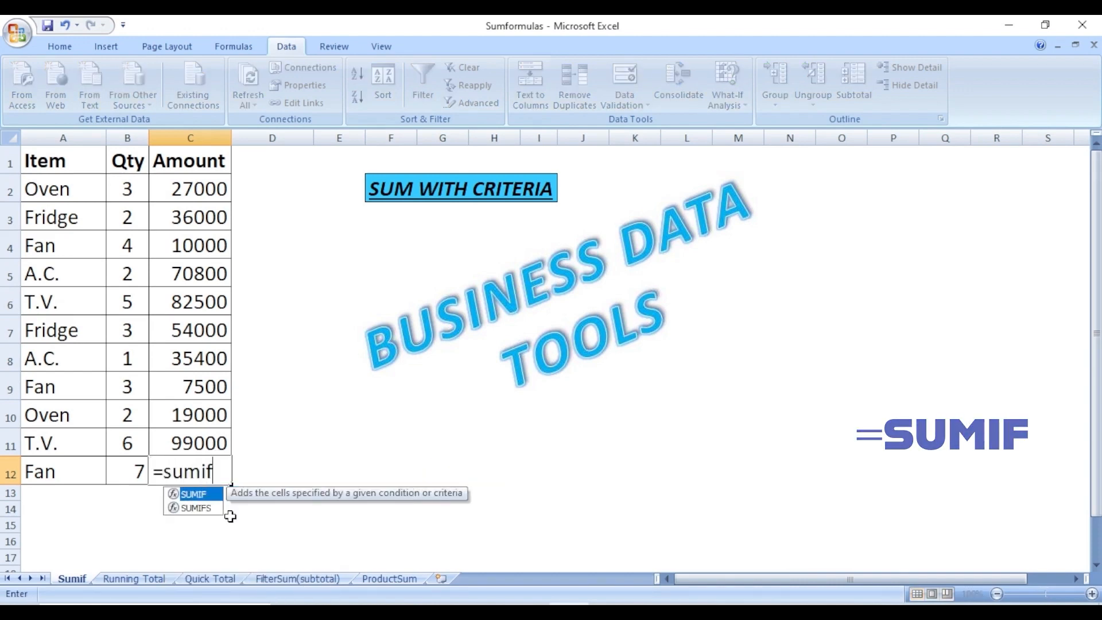
{"action": "type", "text": "("}
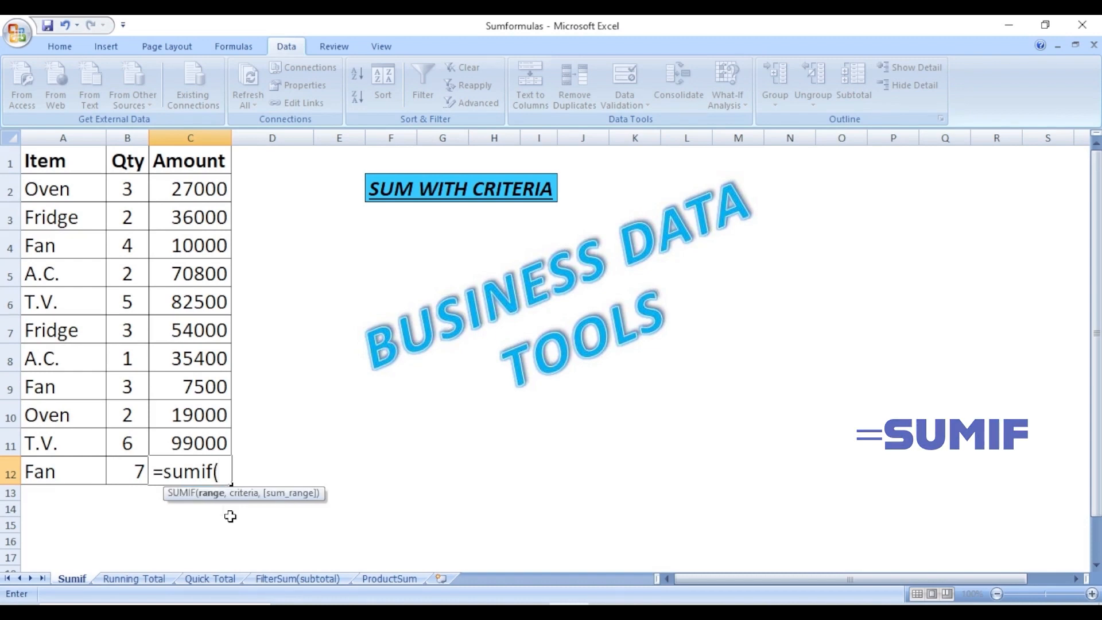
{"action": "left_click_drag", "start_coordinate": [68, 192], "coordinate": [69, 441]}
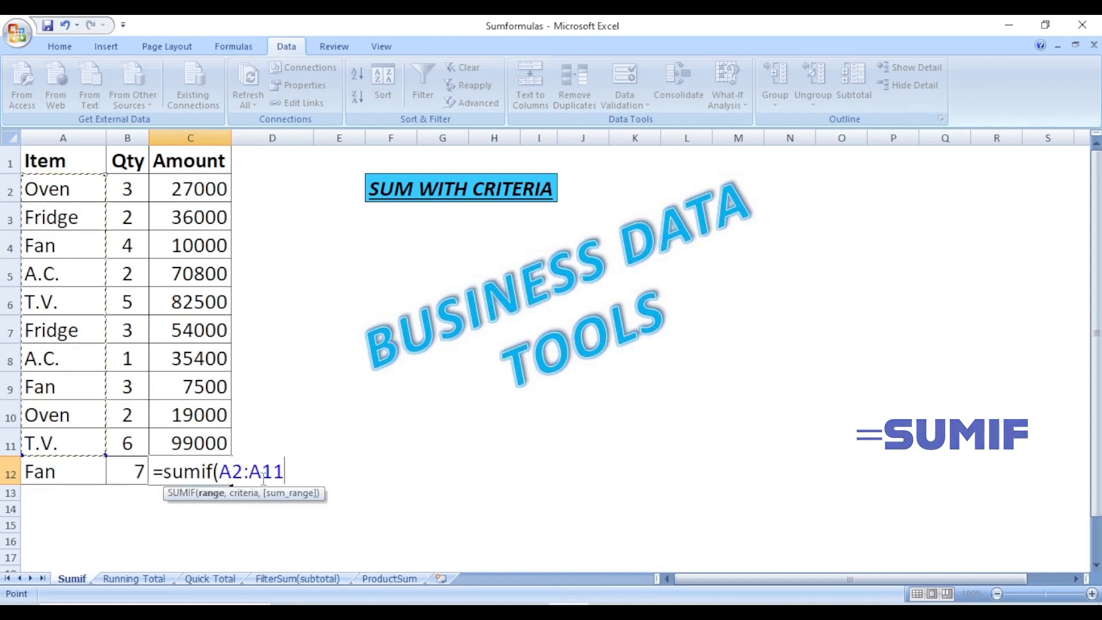
{"action": "type", "text": ","}
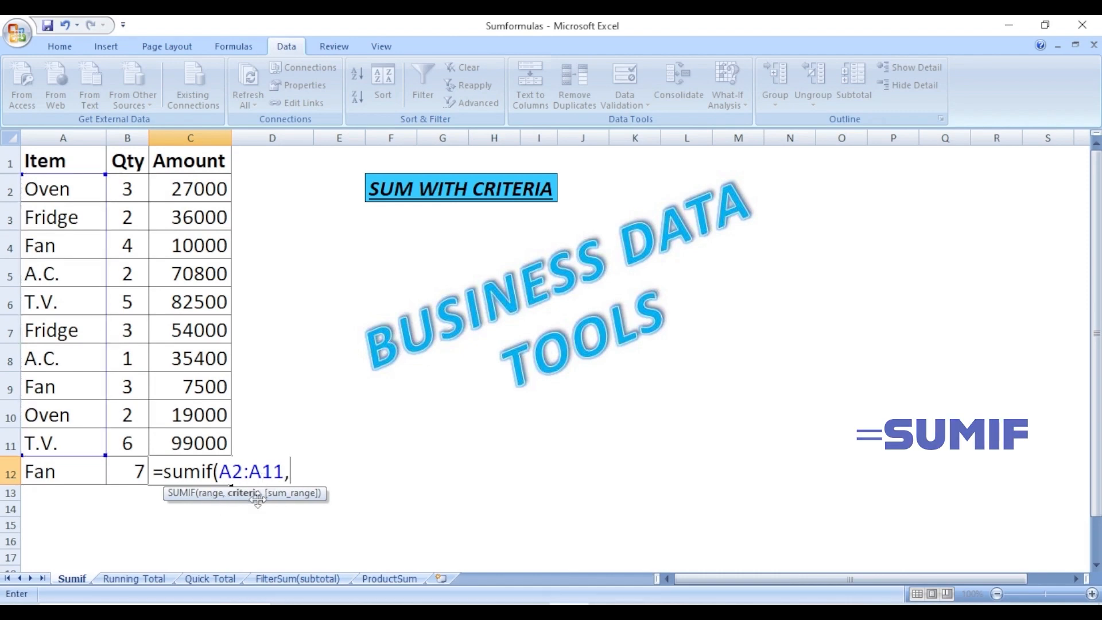
{"action": "left_click", "coordinate": [42, 471]}
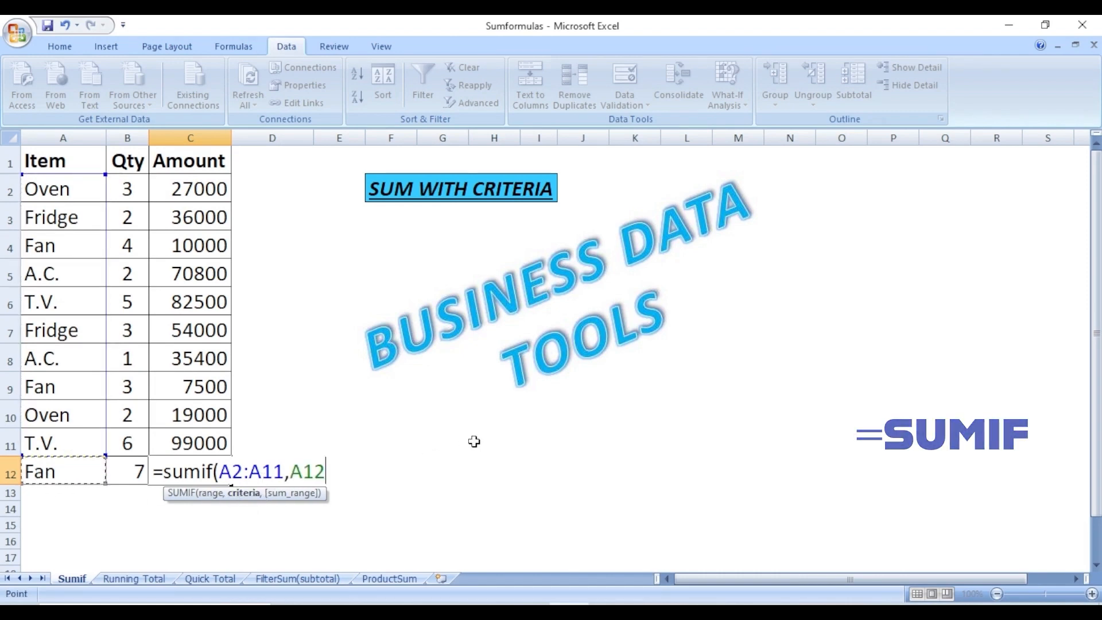
{"action": "type", "text": ","}
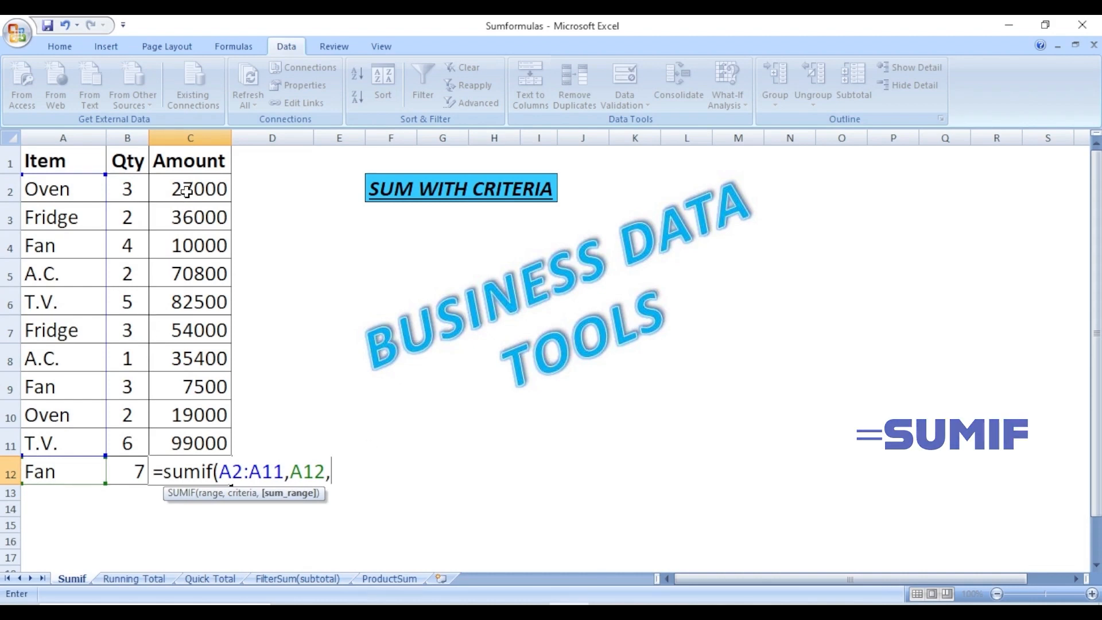
{"action": "left_click_drag", "start_coordinate": [186, 189], "coordinate": [199, 441]}
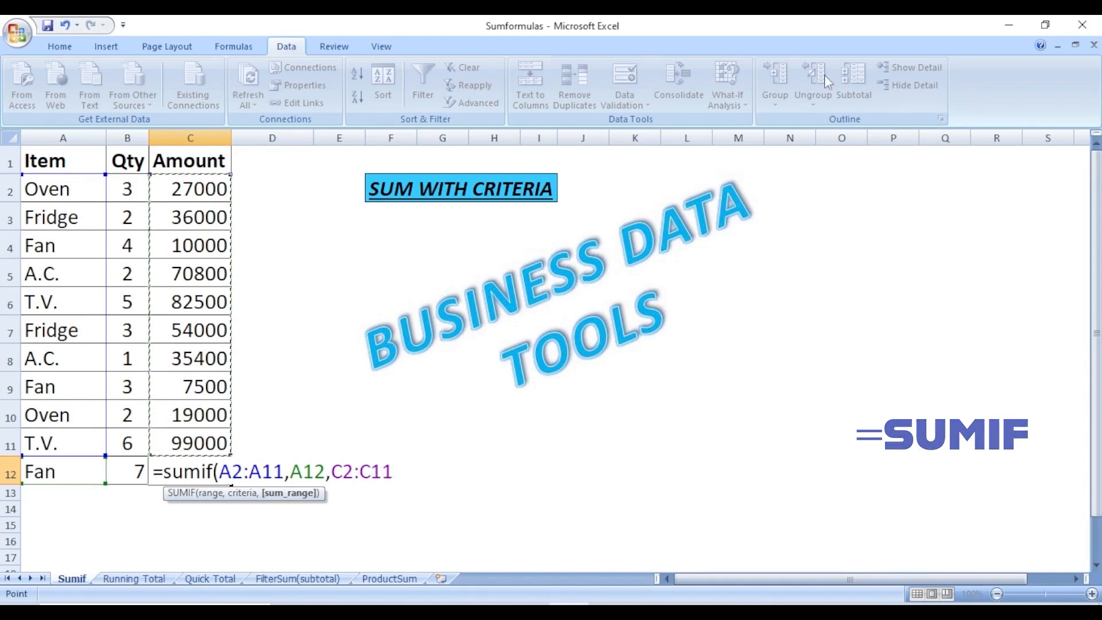
{"action": "type", "text": ")"}
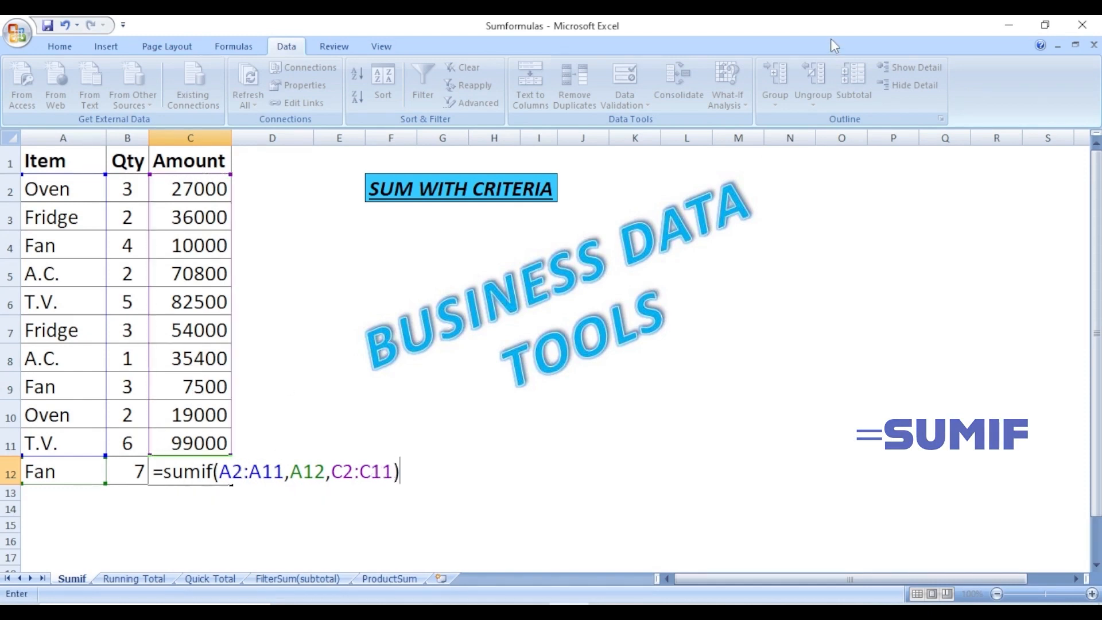
{"action": "key", "text": "Return"}
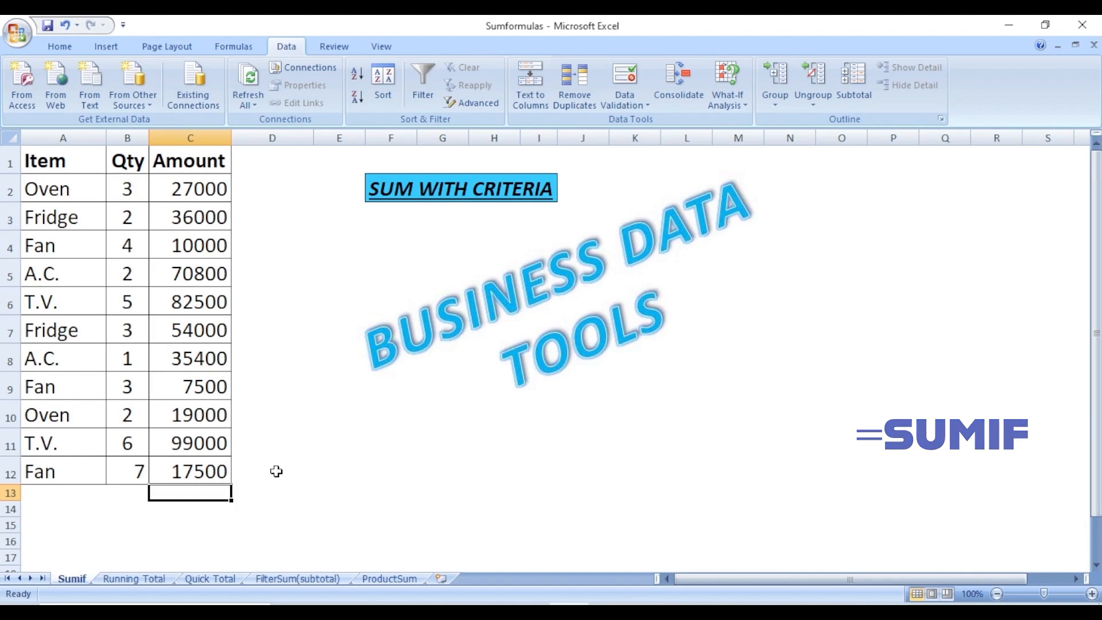
Step: Test the quantity and amount formulas by choosing Fridge in cell A12's dropdown list, followed by Oven
{"action": "left_click", "coordinate": [57, 475]}
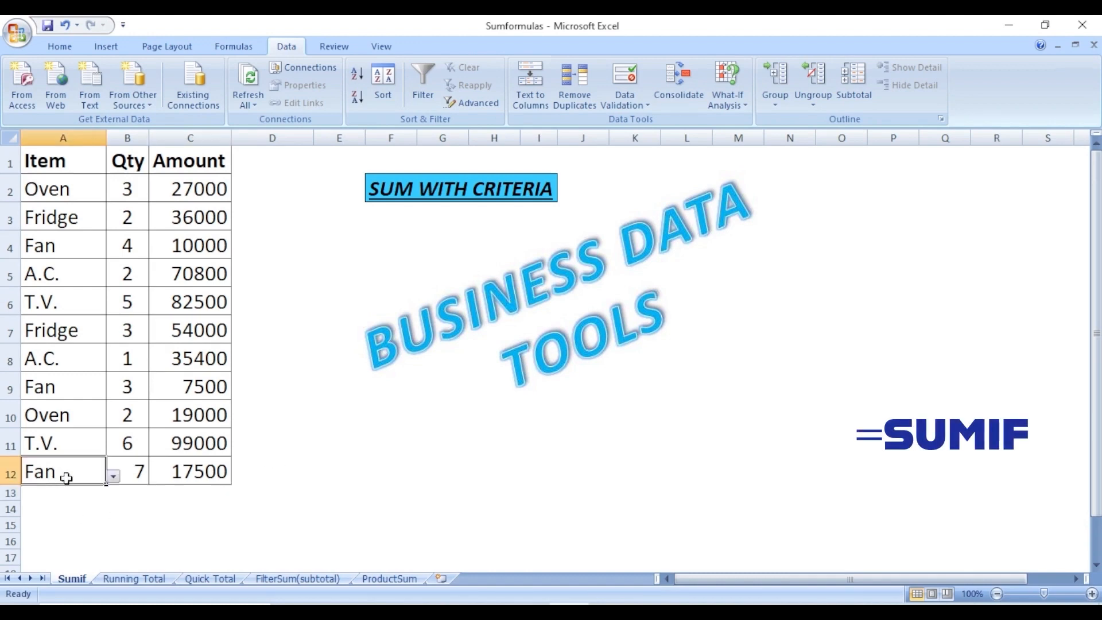
{"action": "left_click", "coordinate": [113, 475]}
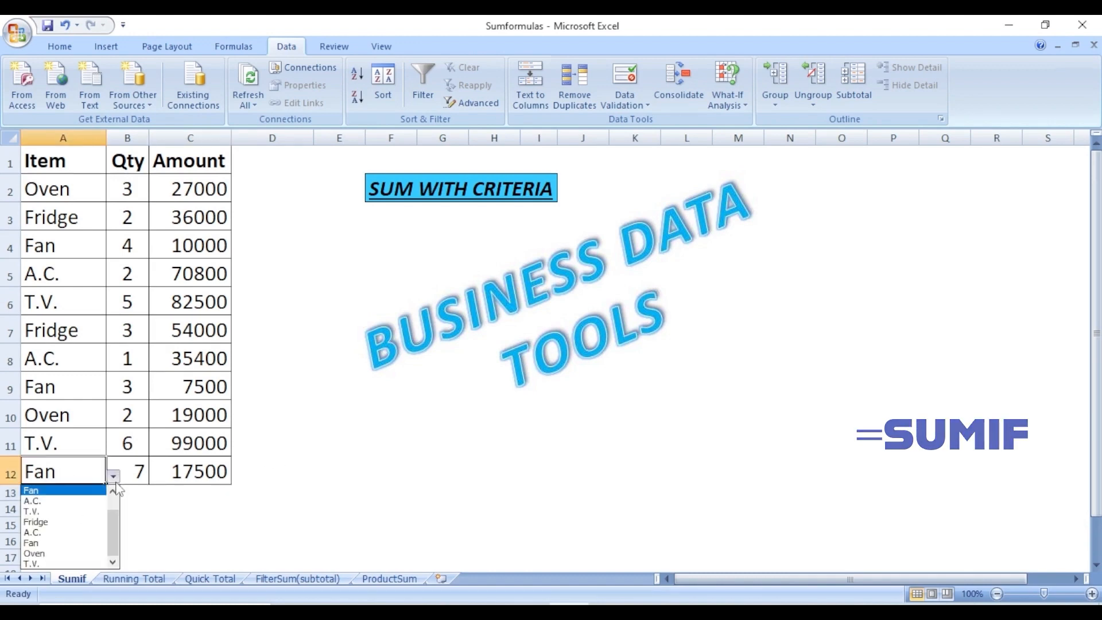
{"action": "left_click", "coordinate": [81, 522]}
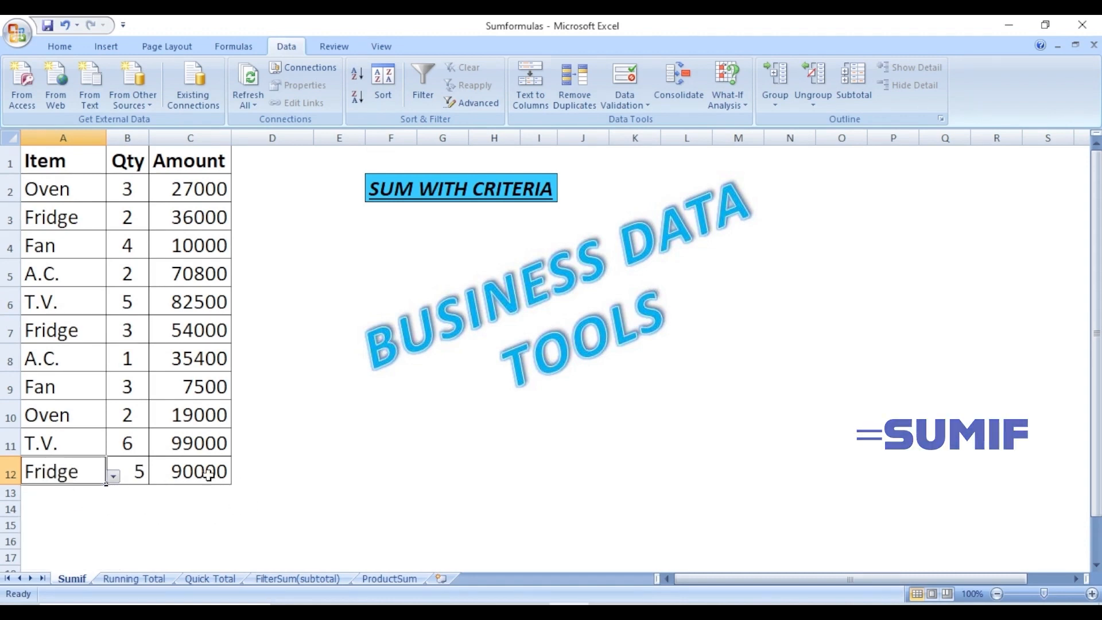
{"action": "left_click", "coordinate": [113, 476]}
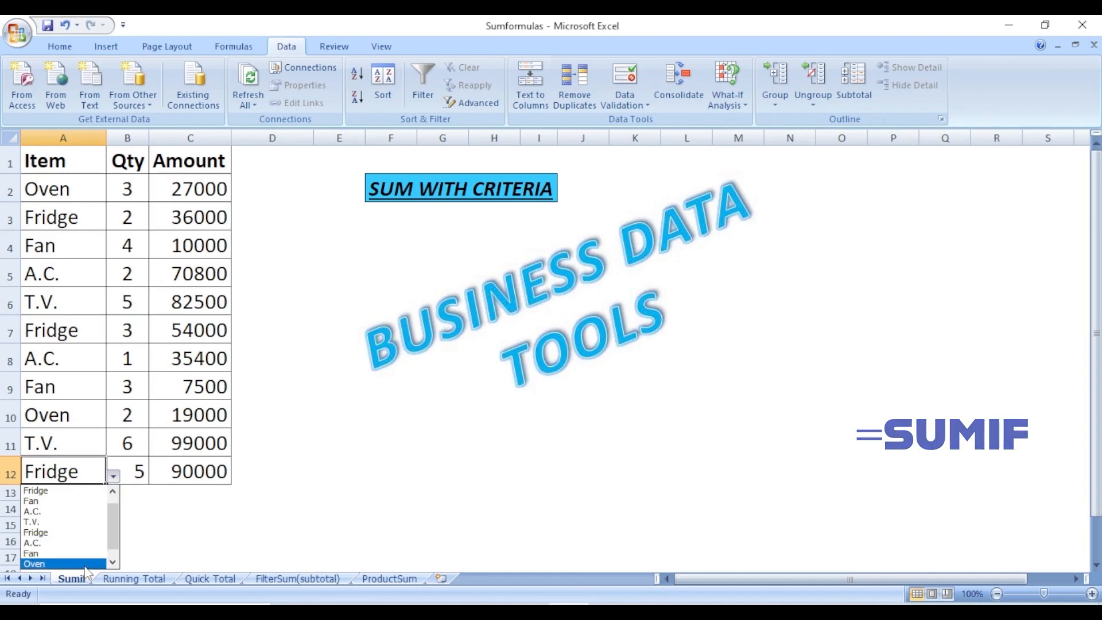
{"action": "left_click", "coordinate": [63, 563]}
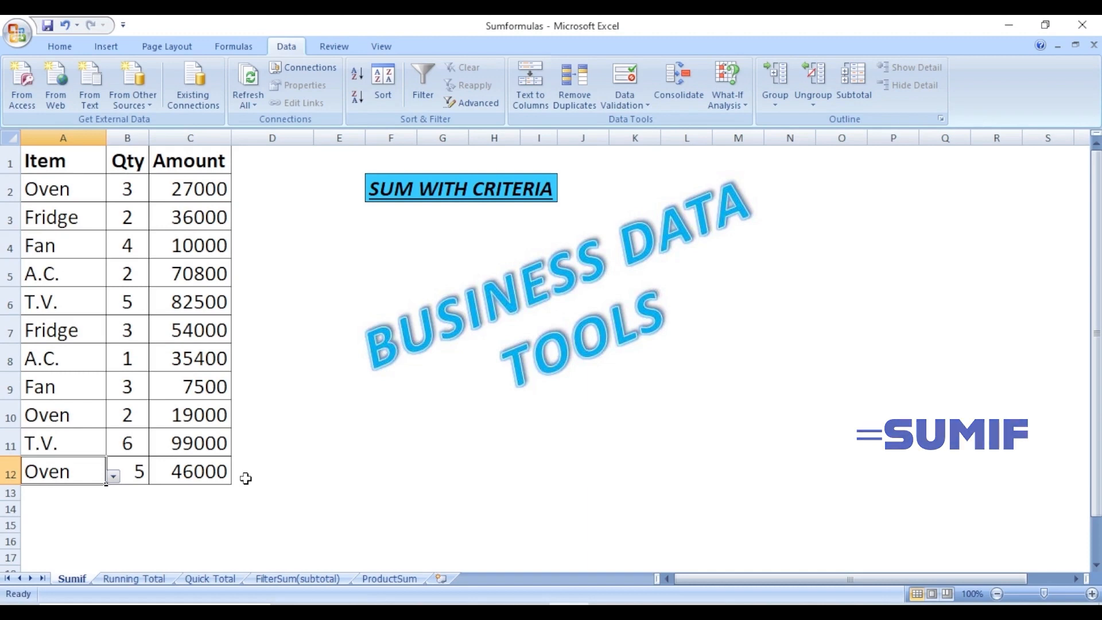
{"action": "left_click", "coordinate": [276, 480]}
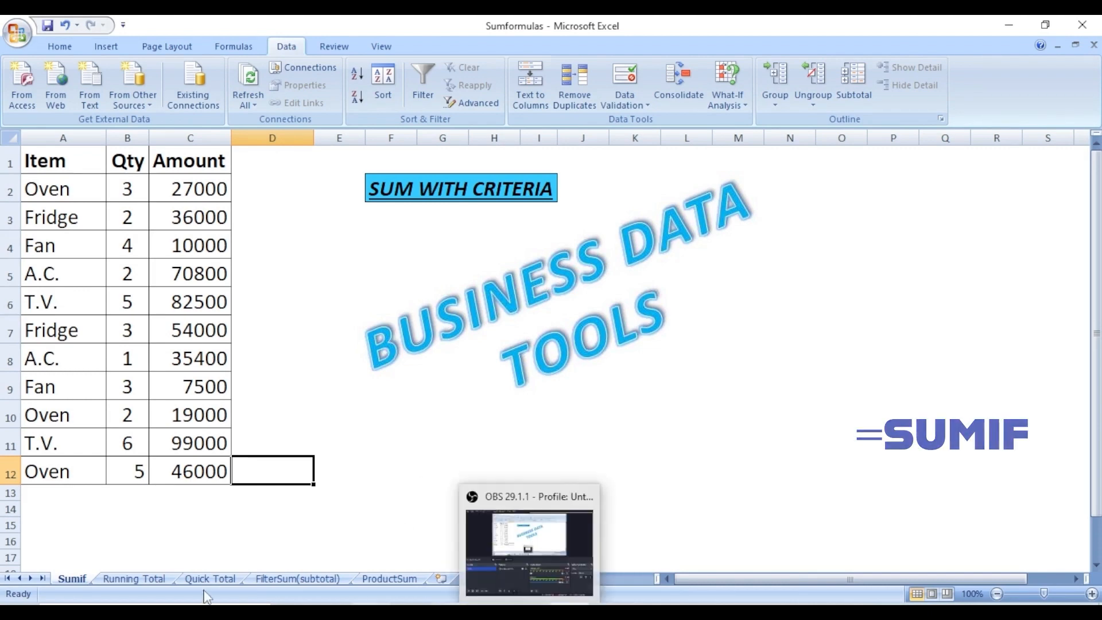
Step: Open the Running Total sheet and examine the months and the empty Running Total cells D2 to D13
{"action": "left_click", "coordinate": [148, 577]}
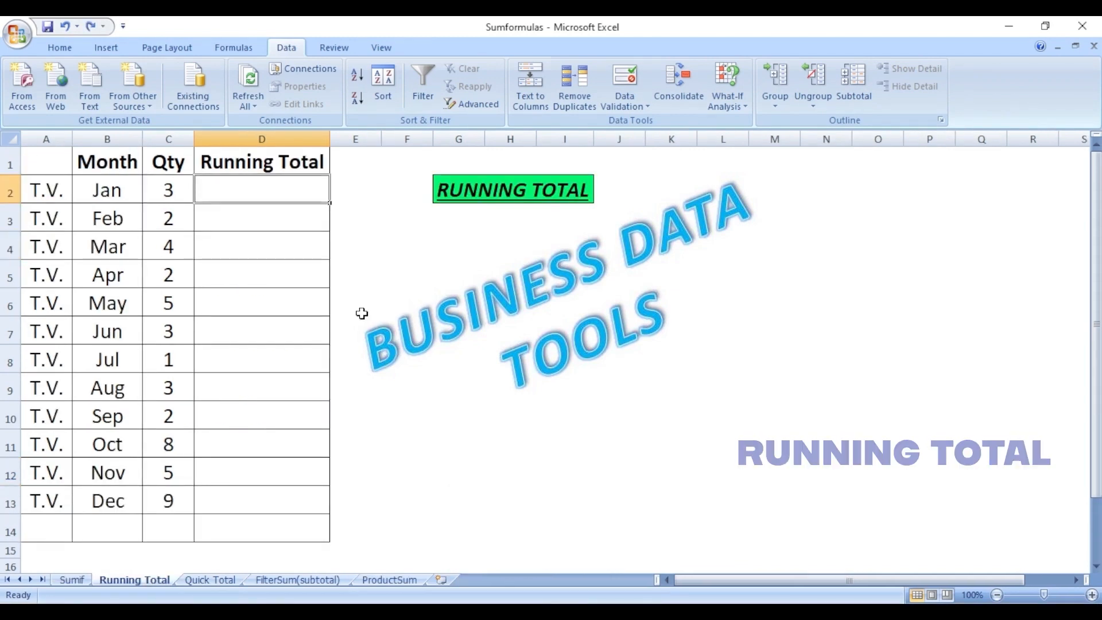
{"action": "left_click", "coordinate": [273, 225]}
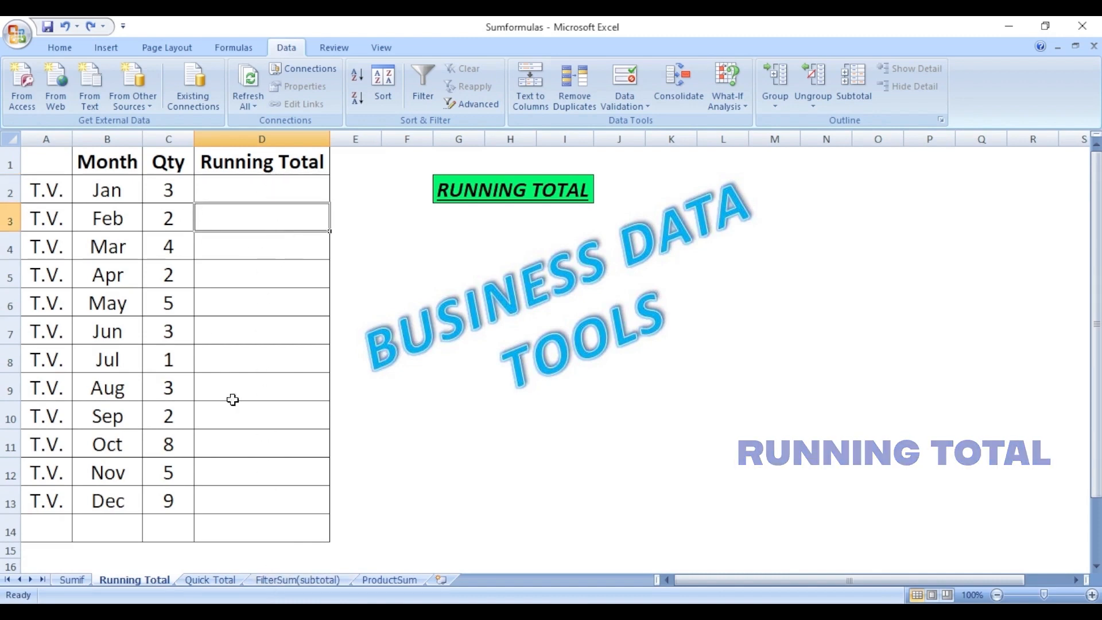
{"action": "left_click", "coordinate": [117, 189]}
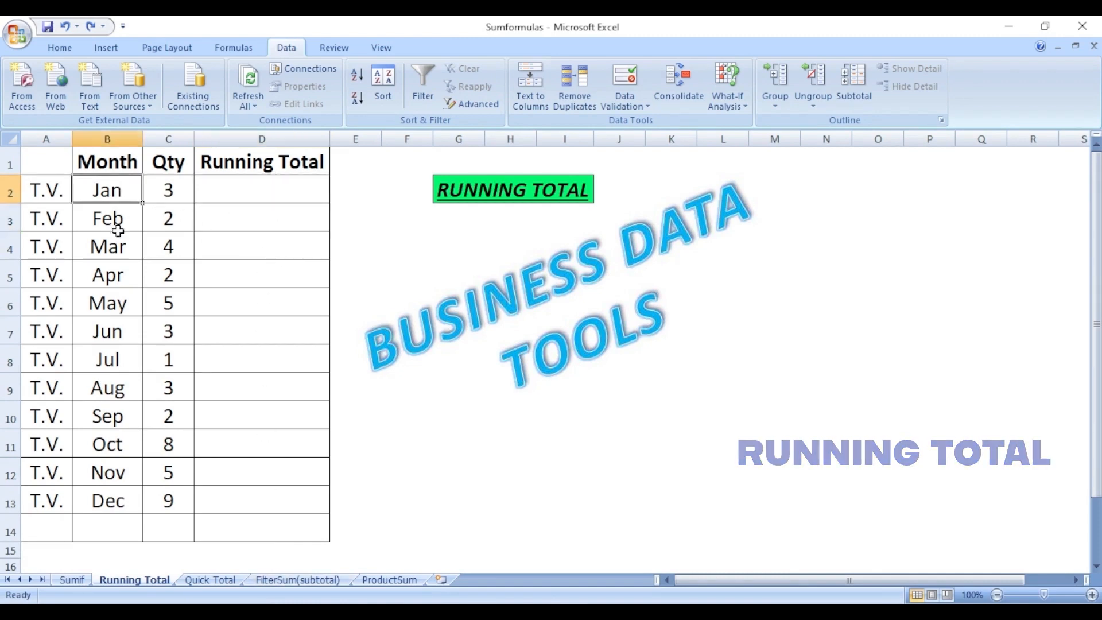
{"action": "left_click", "coordinate": [270, 189]}
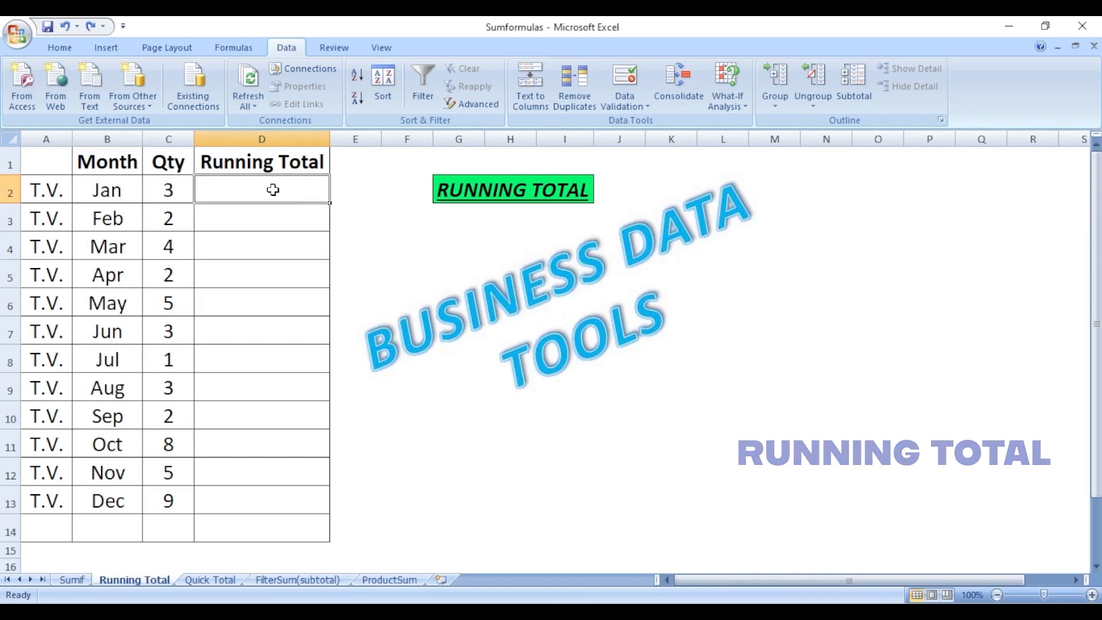
{"action": "left_click", "coordinate": [254, 217]}
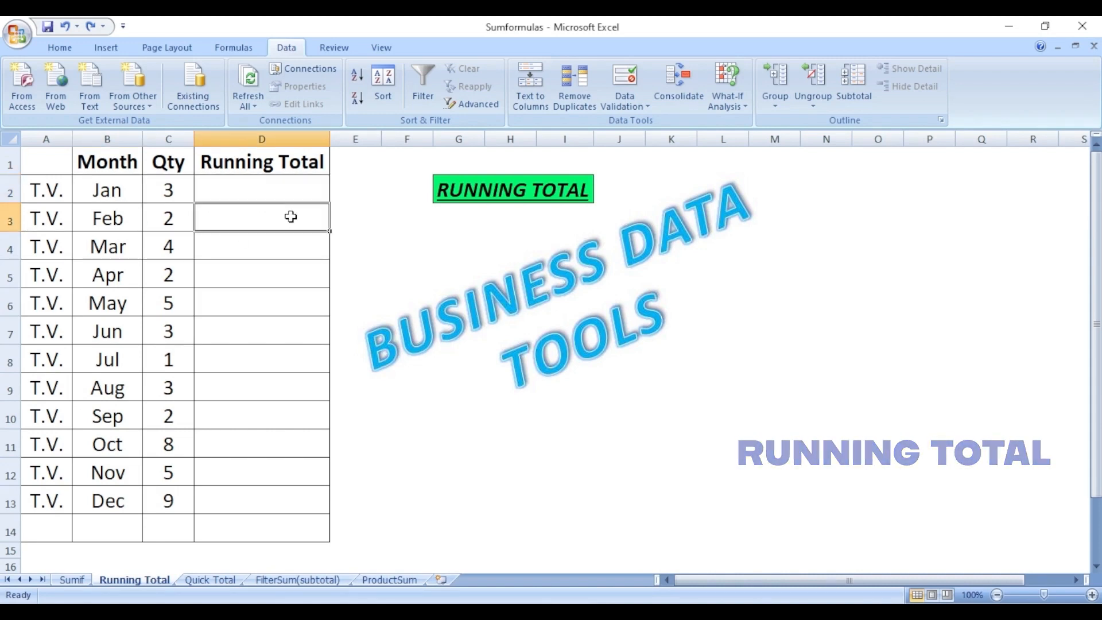
{"action": "left_click", "coordinate": [230, 248]}
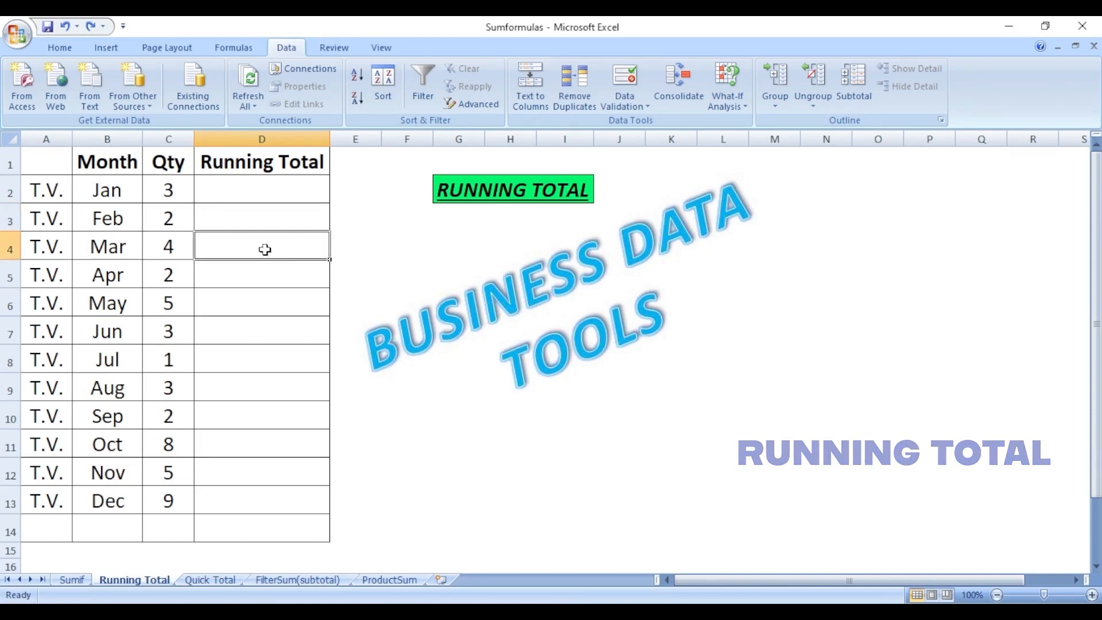
{"action": "left_click", "coordinate": [260, 282]}
{"action": "left_click", "coordinate": [260, 298]}
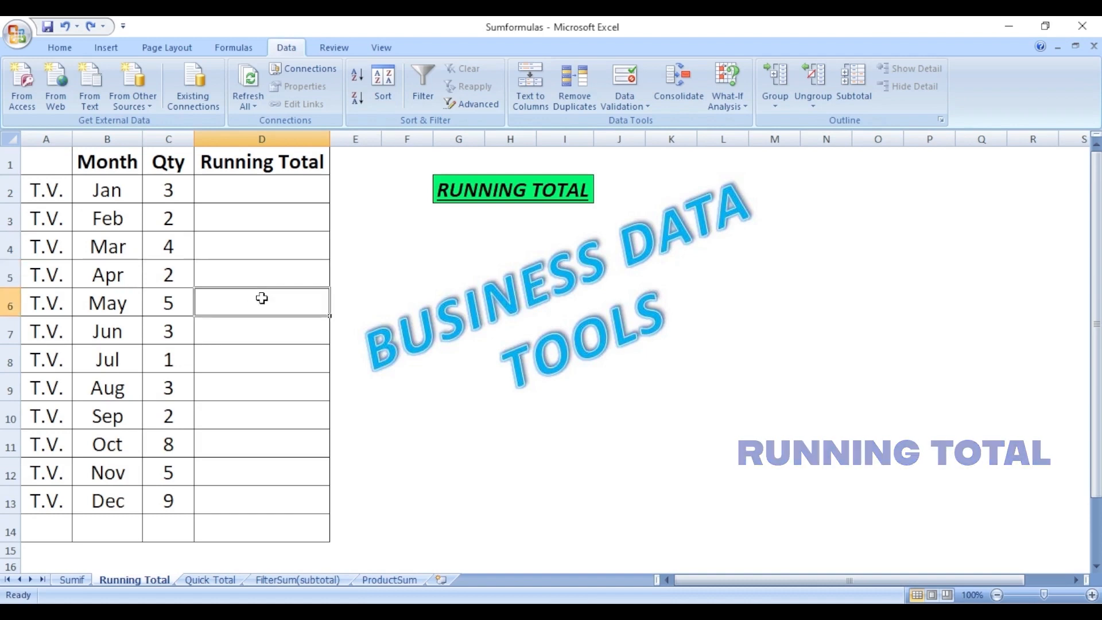
{"action": "left_click", "coordinate": [239, 506]}
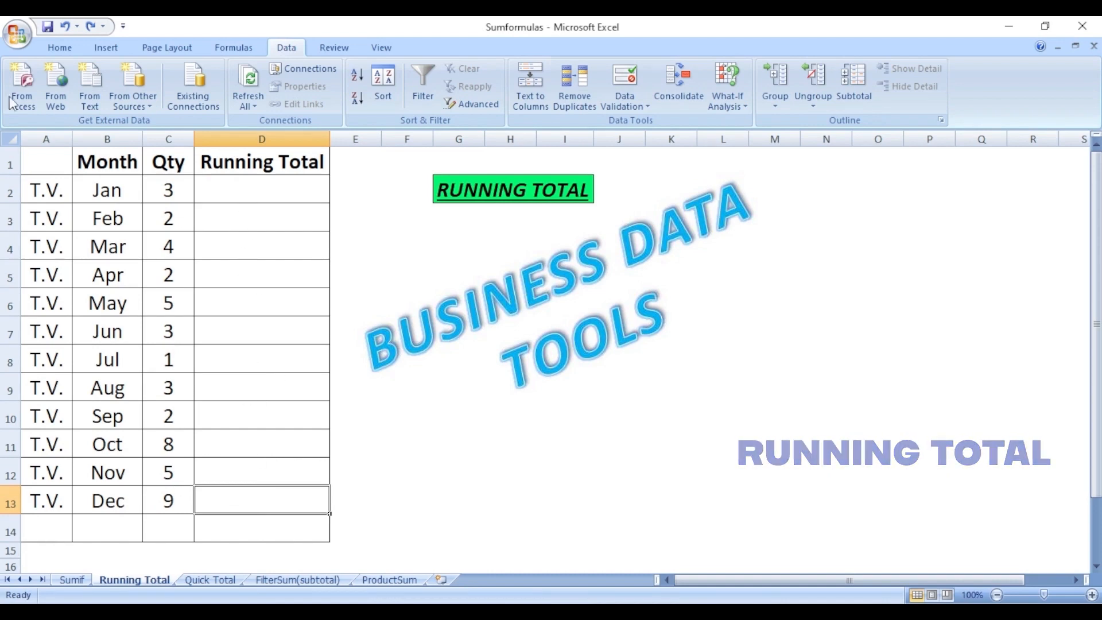
Step: Enter =sum($C$2:c2) in cell D2 to start the running total with an absolute first reference
{"action": "left_click", "coordinate": [258, 187]}
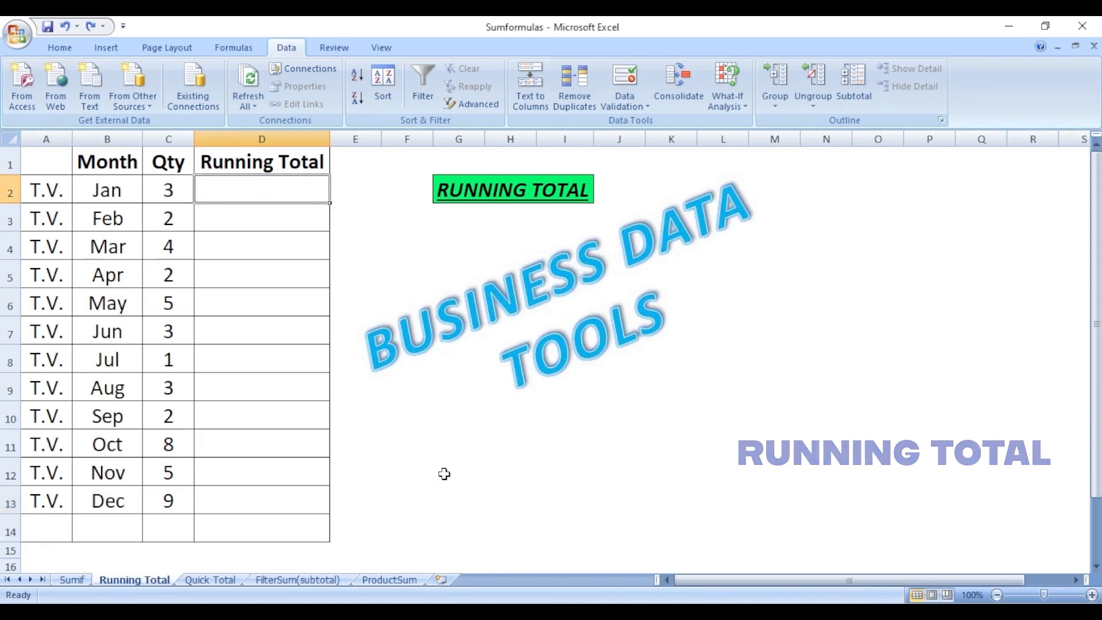
{"action": "type", "text": "="}
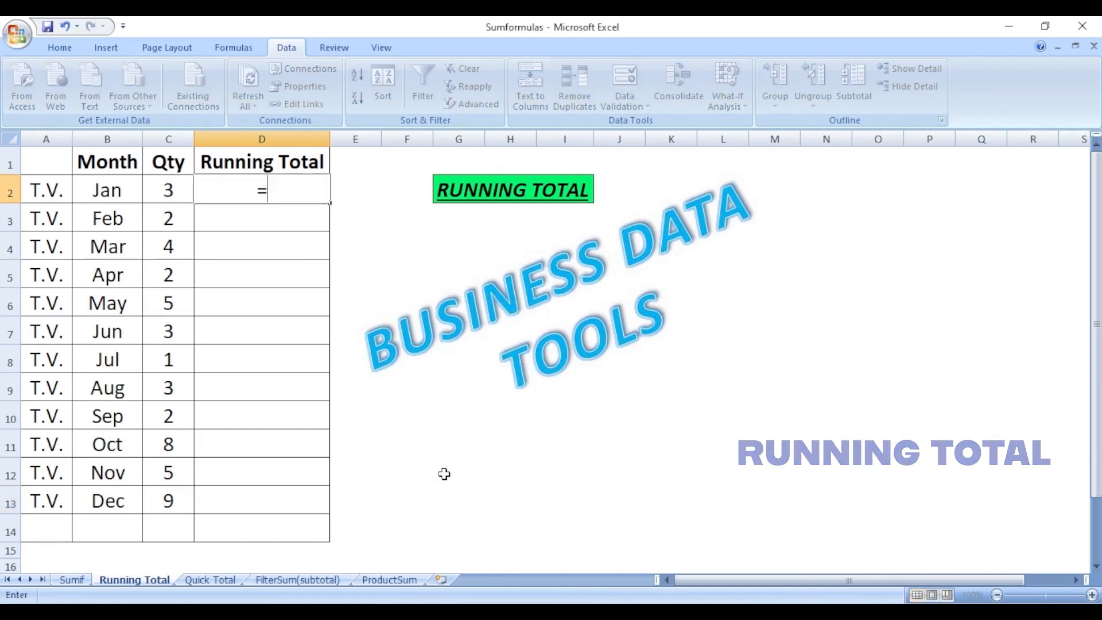
{"action": "type", "text": "sum"}
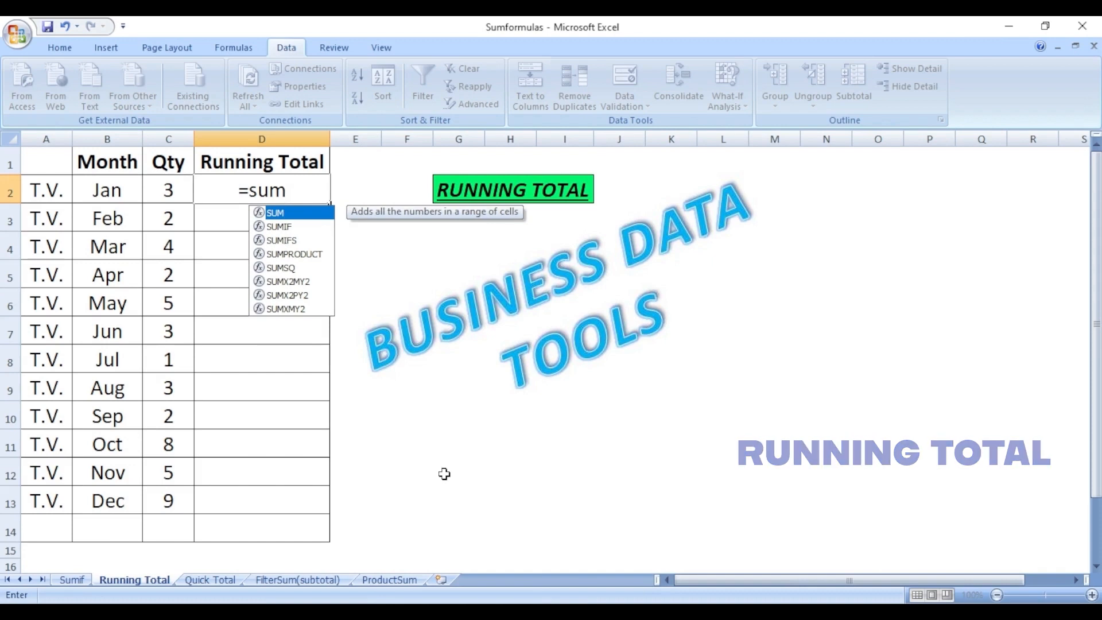
{"action": "type", "text": "("}
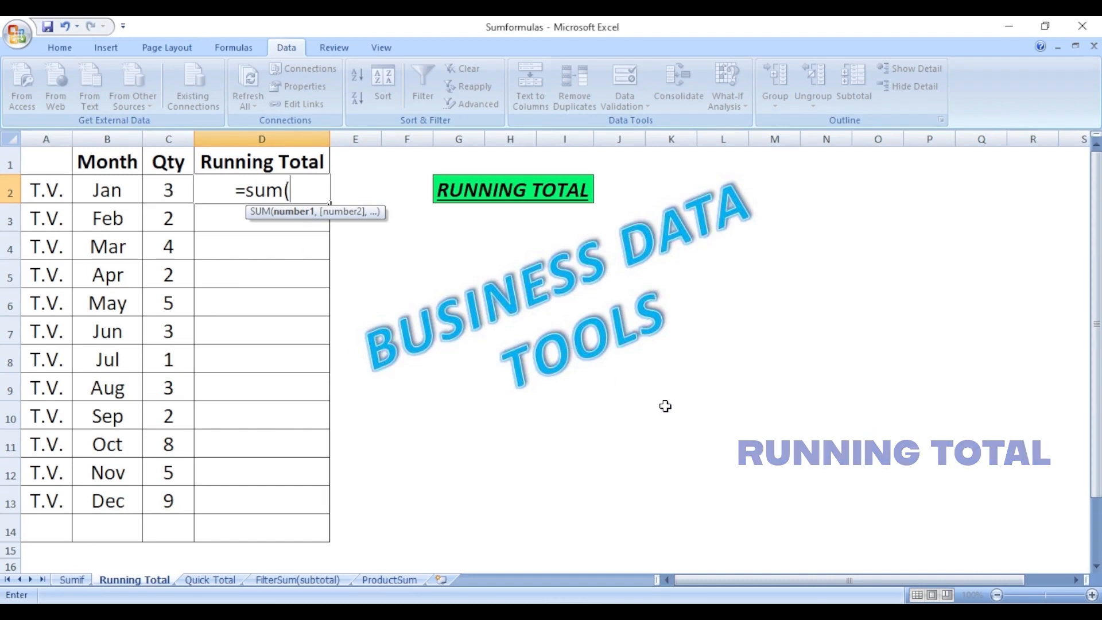
{"action": "type", "text": "c2"}
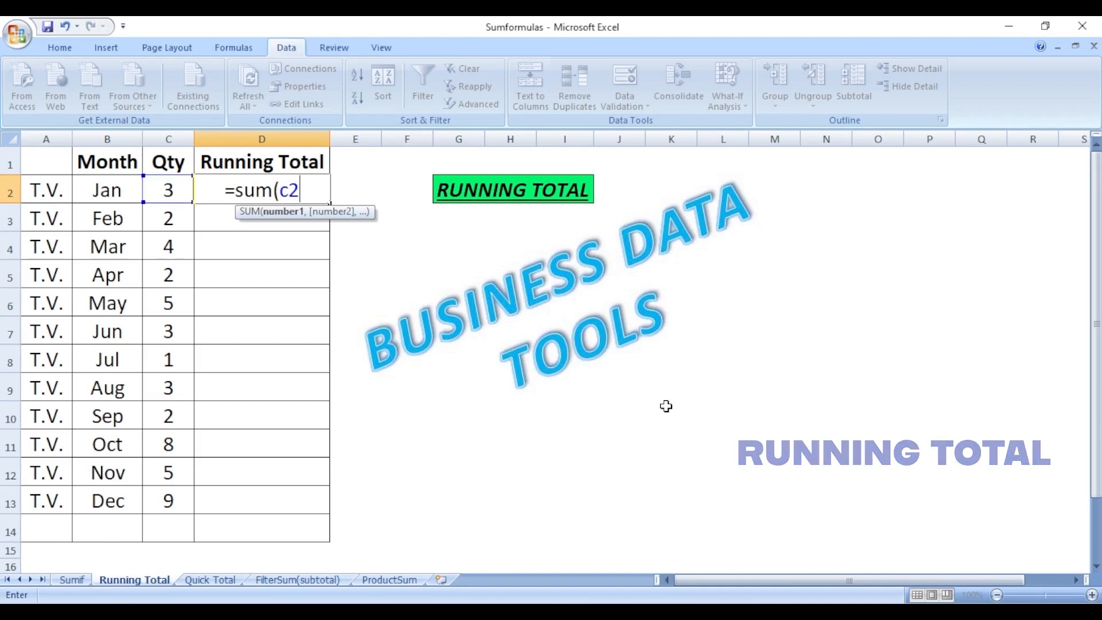
{"action": "key", "text": "F4"}
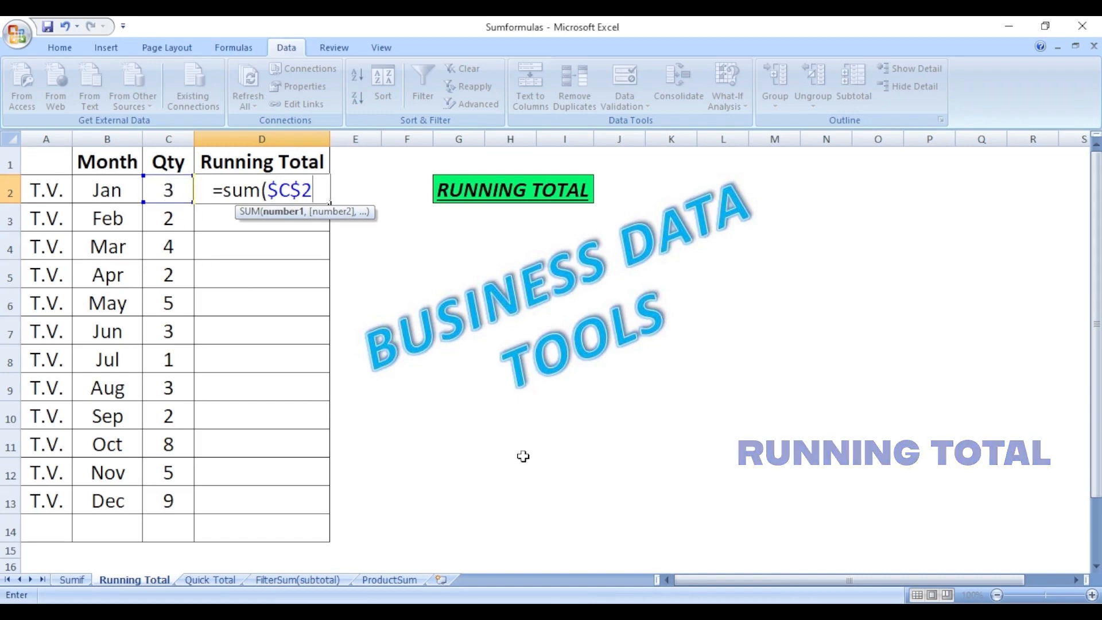
{"action": "type", "text": ":"}
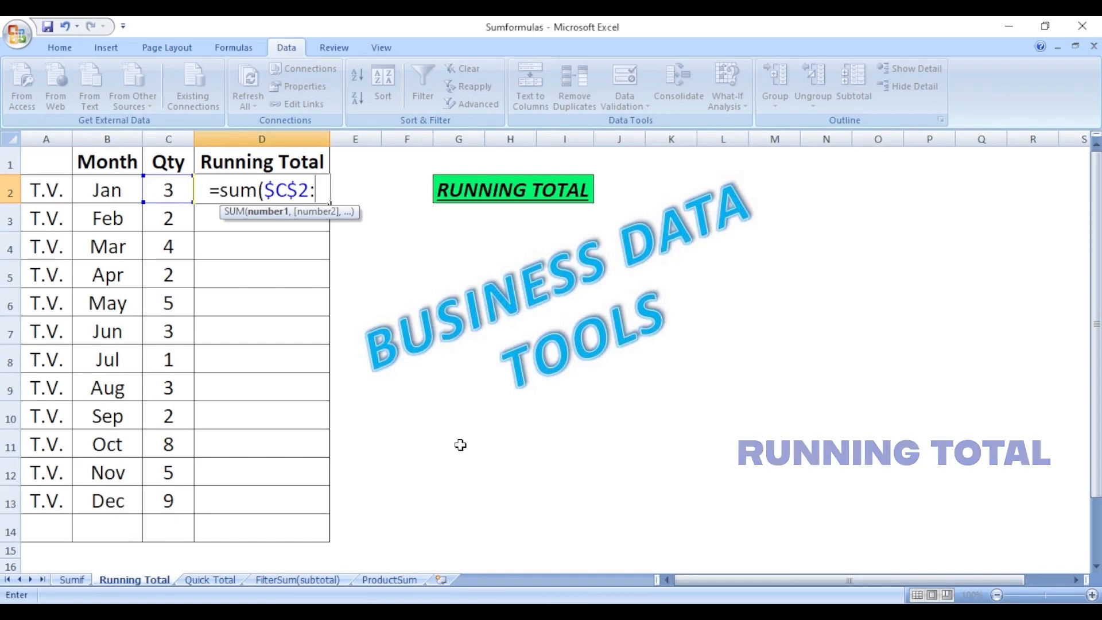
{"action": "type", "text": "c2"}
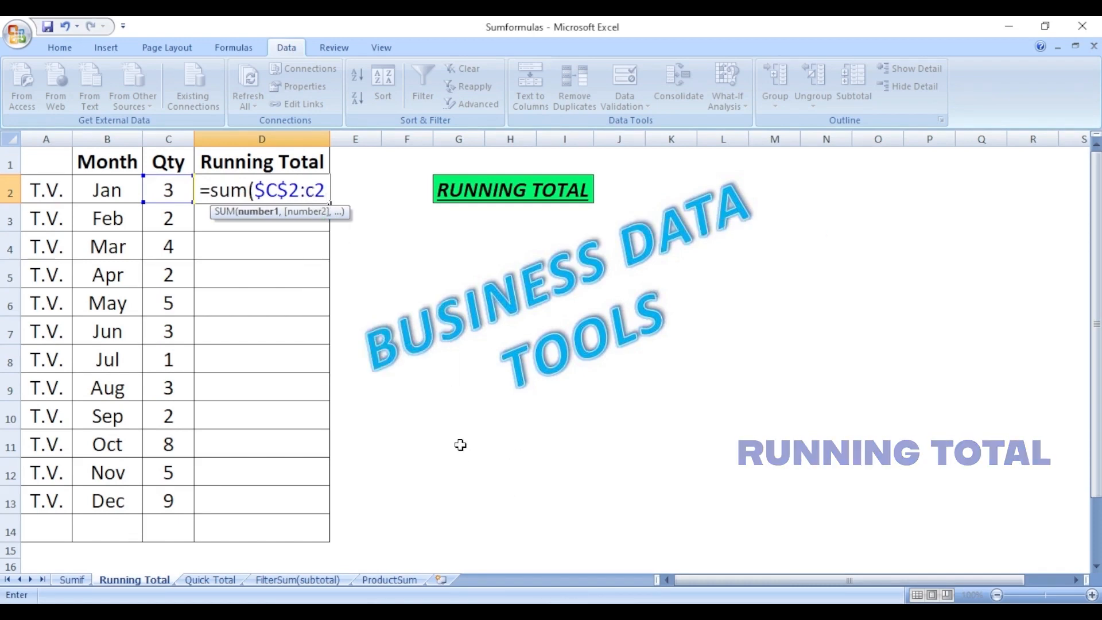
{"action": "type", "text": ")"}
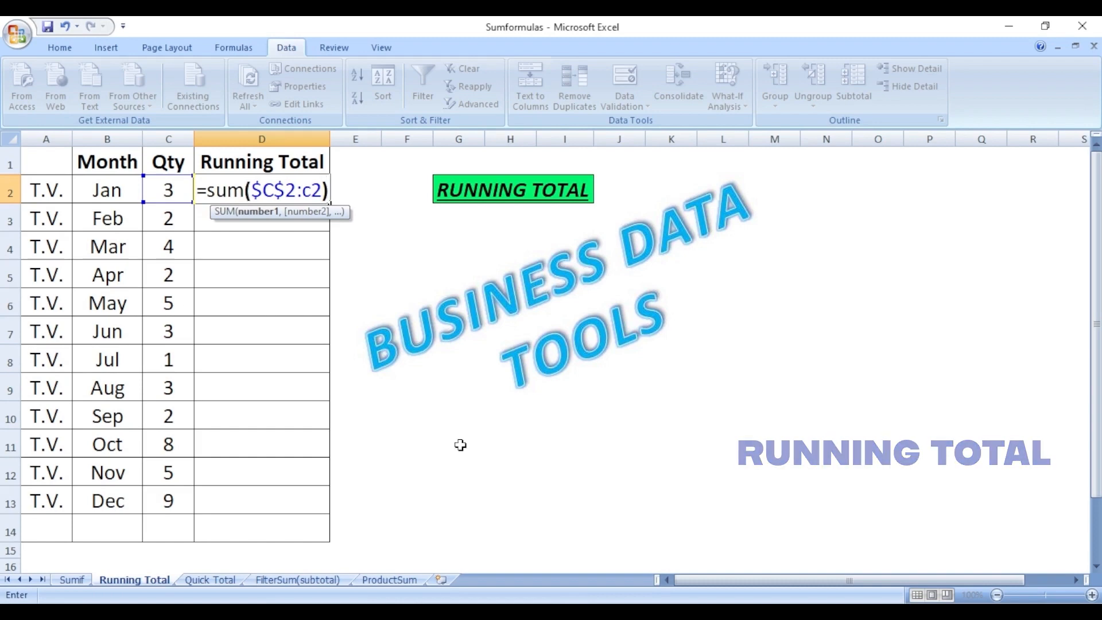
{"action": "key", "text": "Return"}
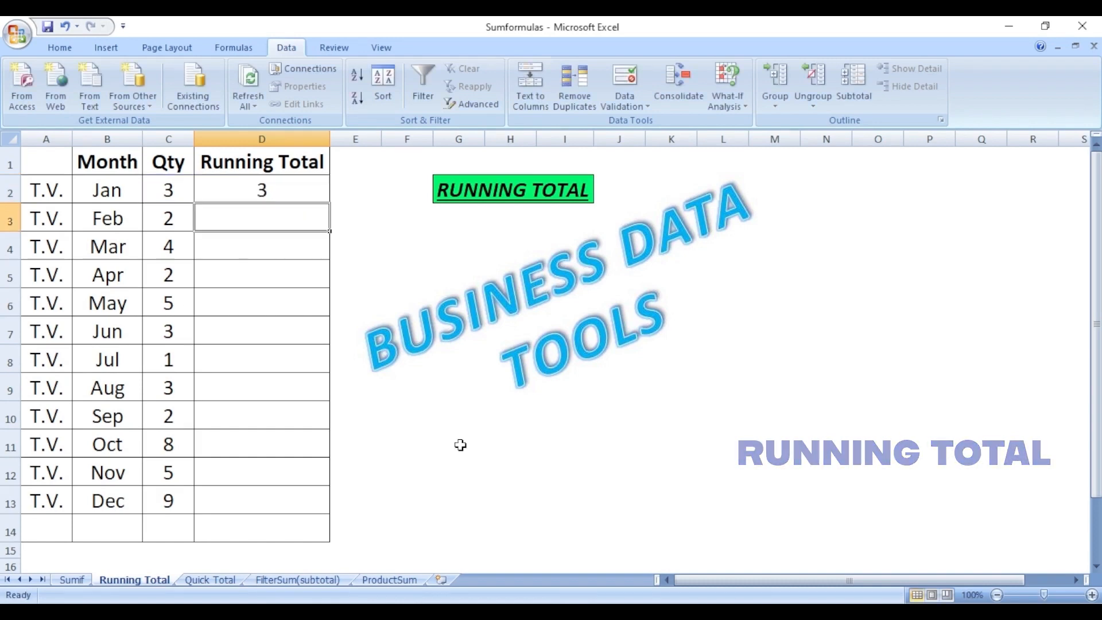
Step: Fill the running total formula from cell D2 down to D13 for all months through Dec
{"action": "left_click", "coordinate": [239, 187]}
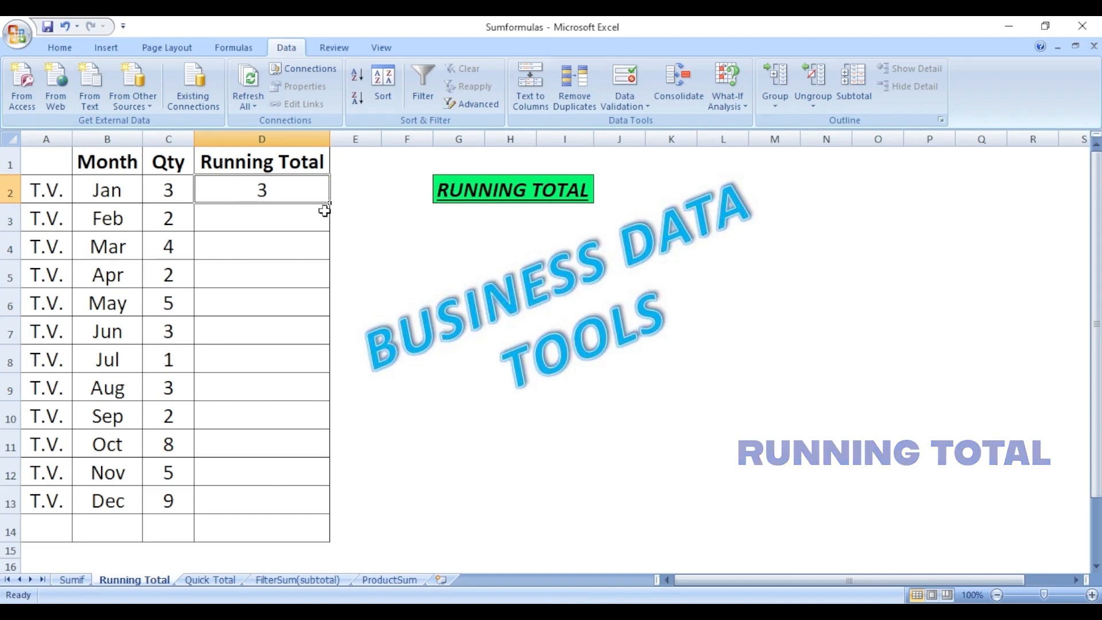
{"action": "left_click_drag", "start_coordinate": [329, 204], "coordinate": [325, 506]}
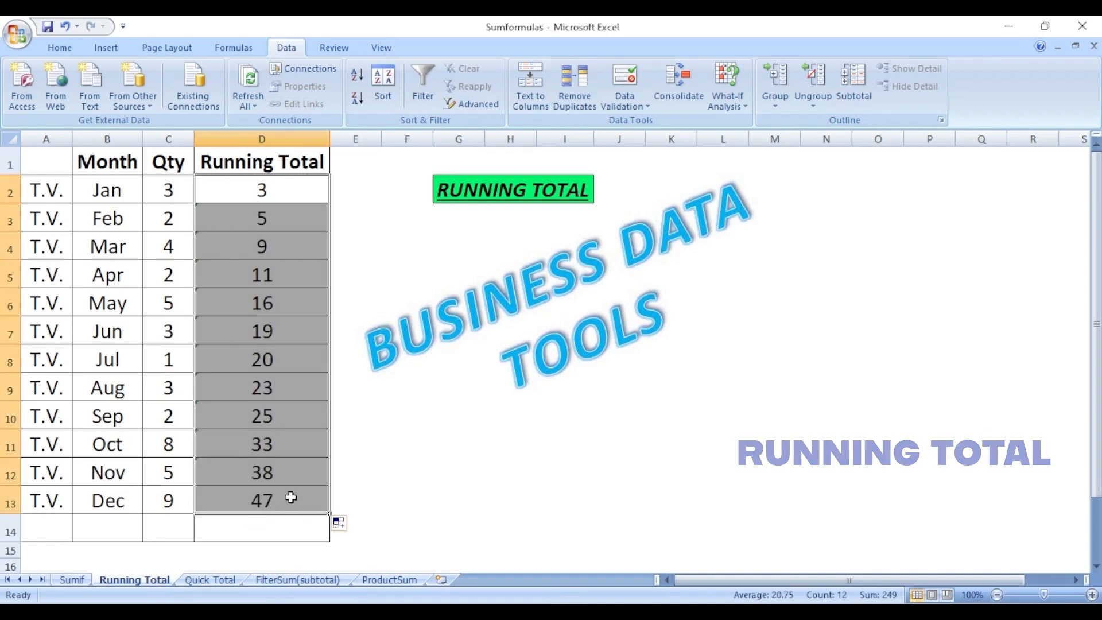
{"action": "left_click", "coordinate": [291, 497]}
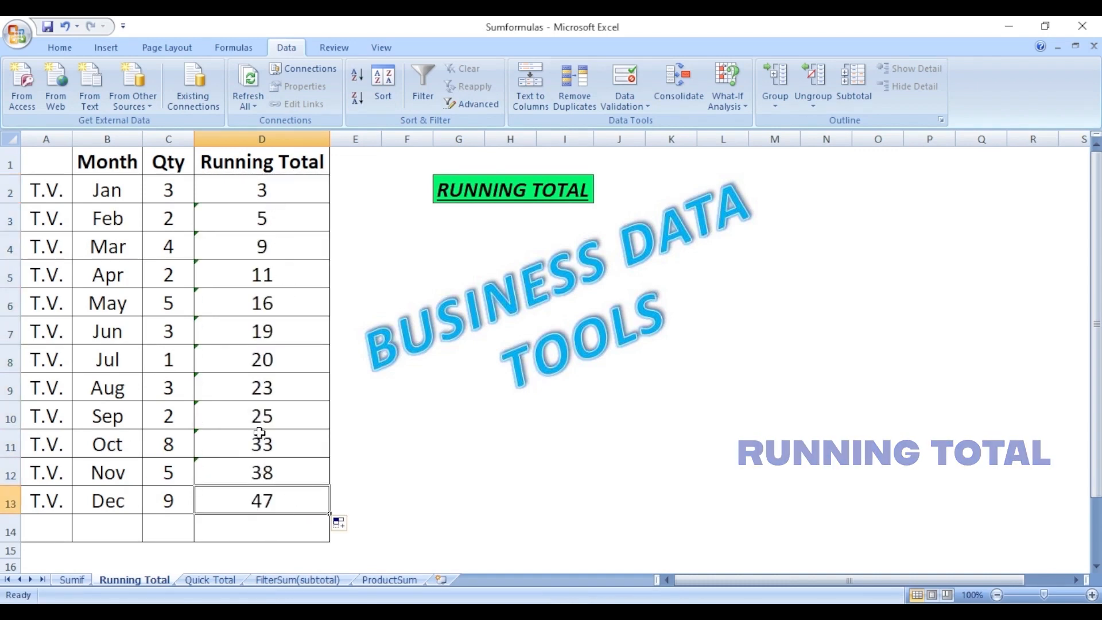
{"action": "left_click", "coordinate": [287, 528]}
{"action": "left_click", "coordinate": [239, 508]}
{"action": "left_click", "coordinate": [383, 501]}
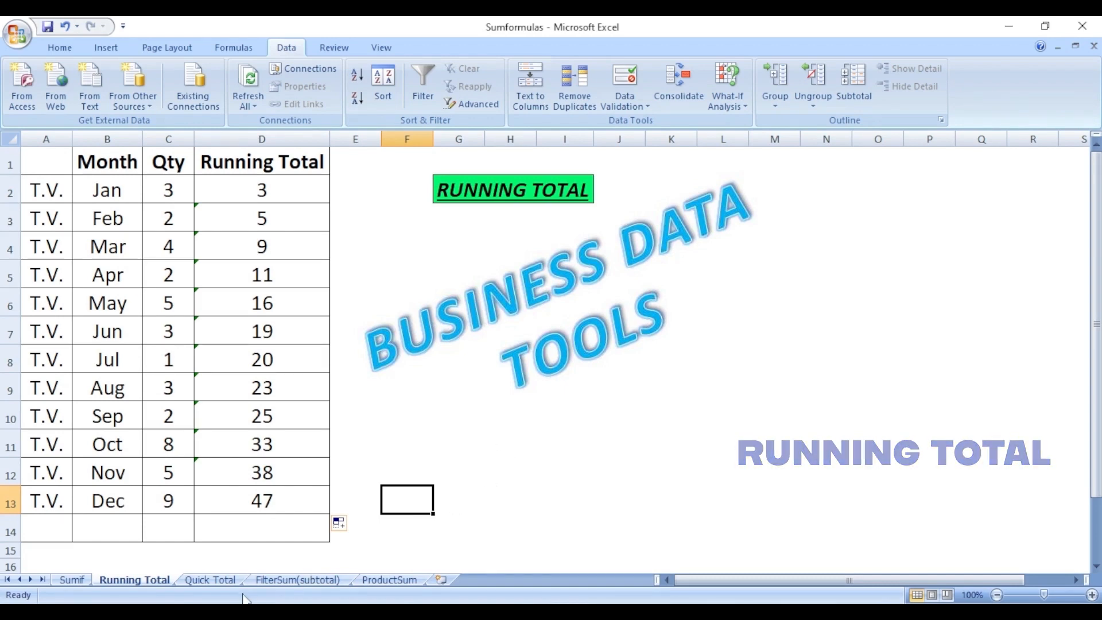
Step: Open the Quick Total sheet and examine the Jan to Mar quantities, the empty Total column and the empty row 12
{"action": "left_click", "coordinate": [210, 580]}
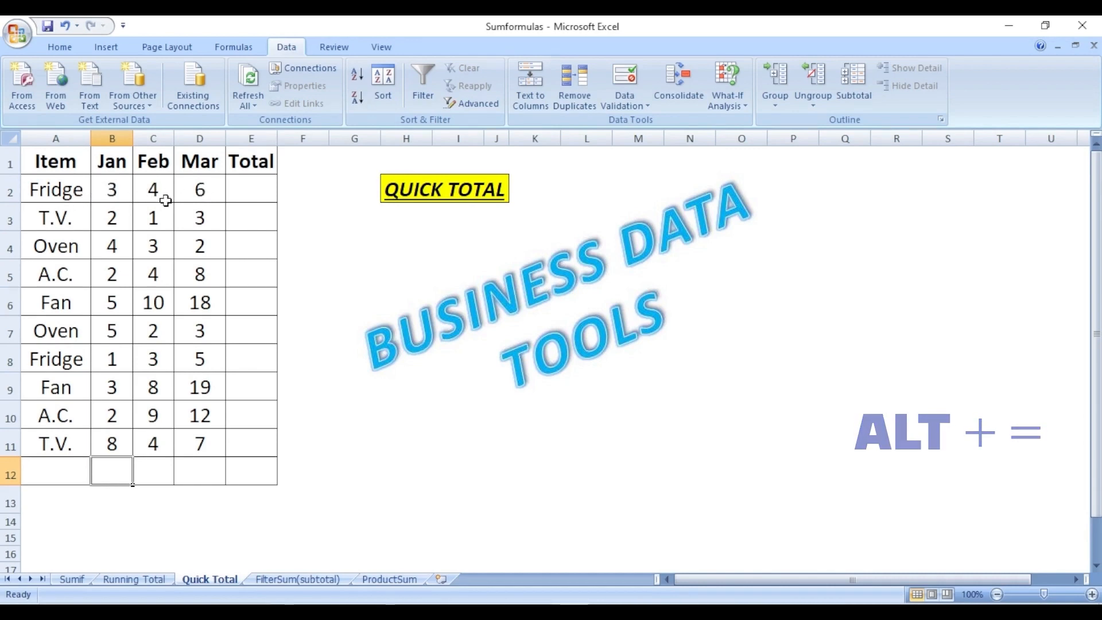
{"action": "left_click", "coordinate": [257, 187]}
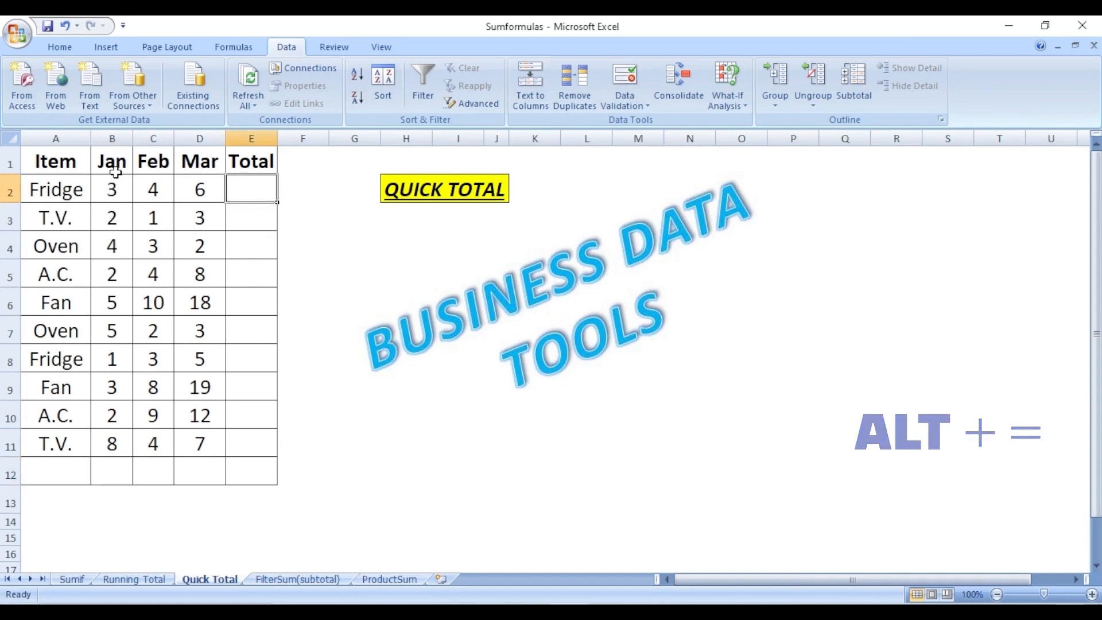
{"action": "left_click", "coordinate": [112, 470]}
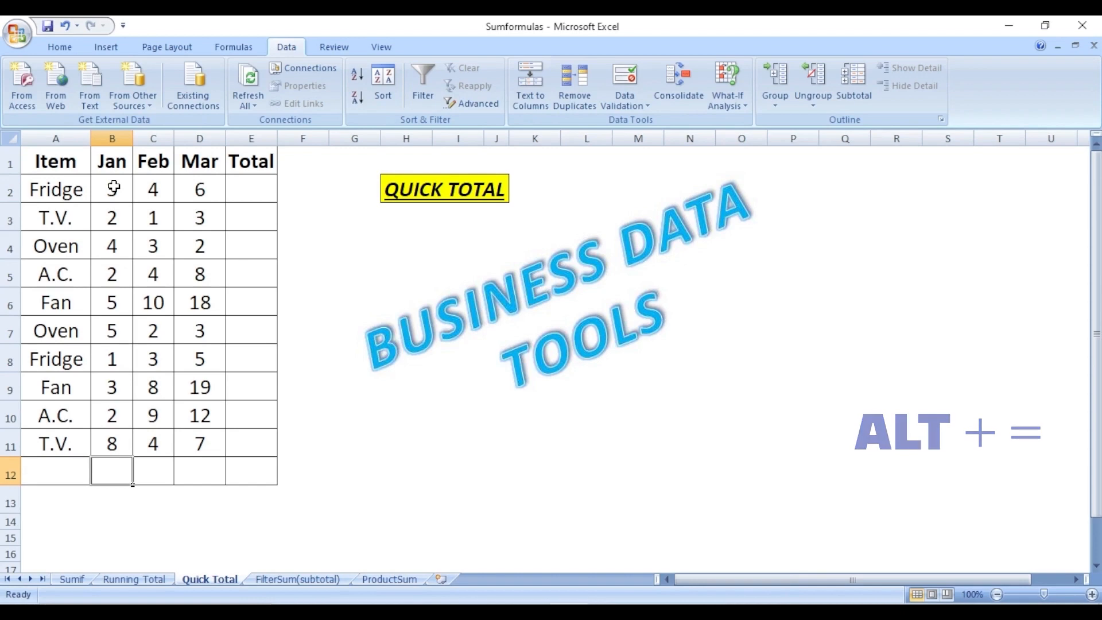
{"action": "left_click_drag", "start_coordinate": [113, 187], "coordinate": [206, 431]}
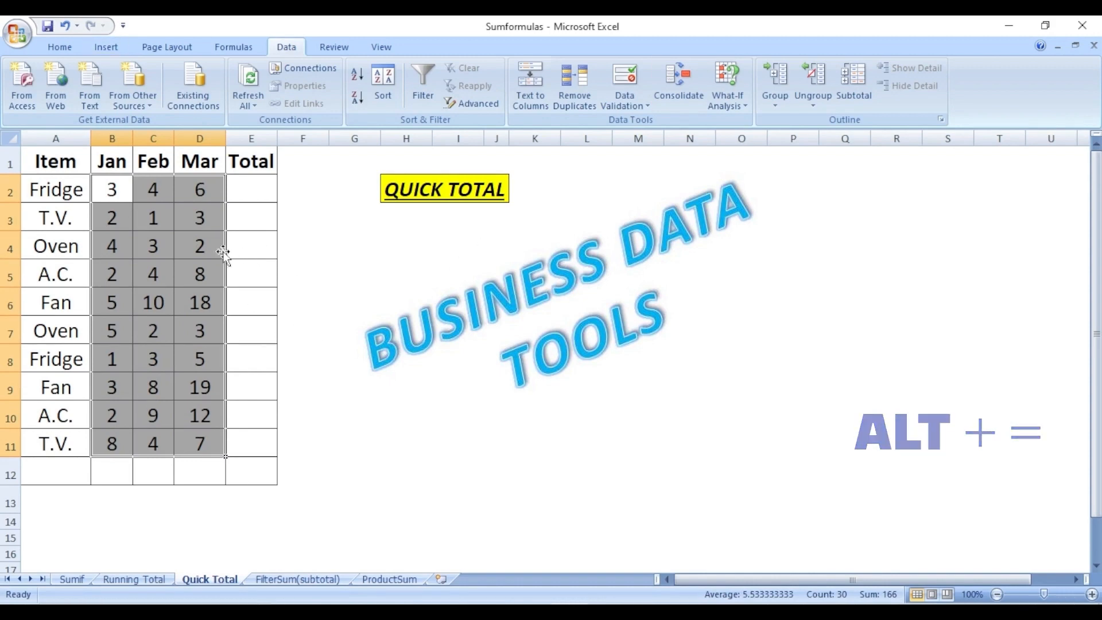
{"action": "left_click", "coordinate": [120, 188]}
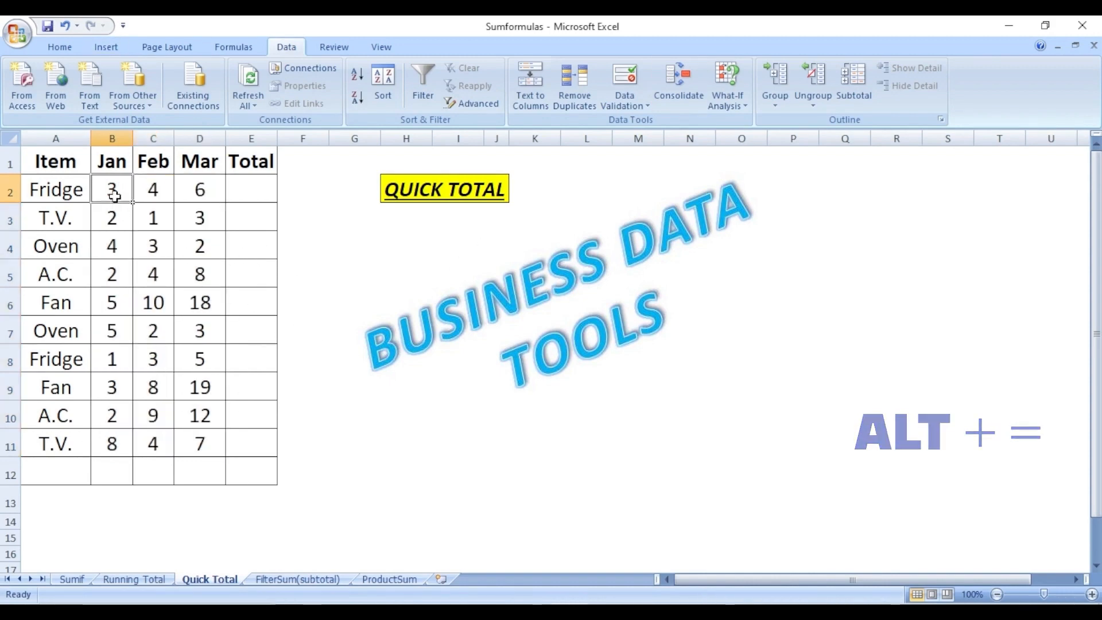
Step: Sum all rows and columns of the range B2 to E12 at once with AutoSum
{"action": "left_click_drag", "start_coordinate": [112, 189], "coordinate": [243, 255]}
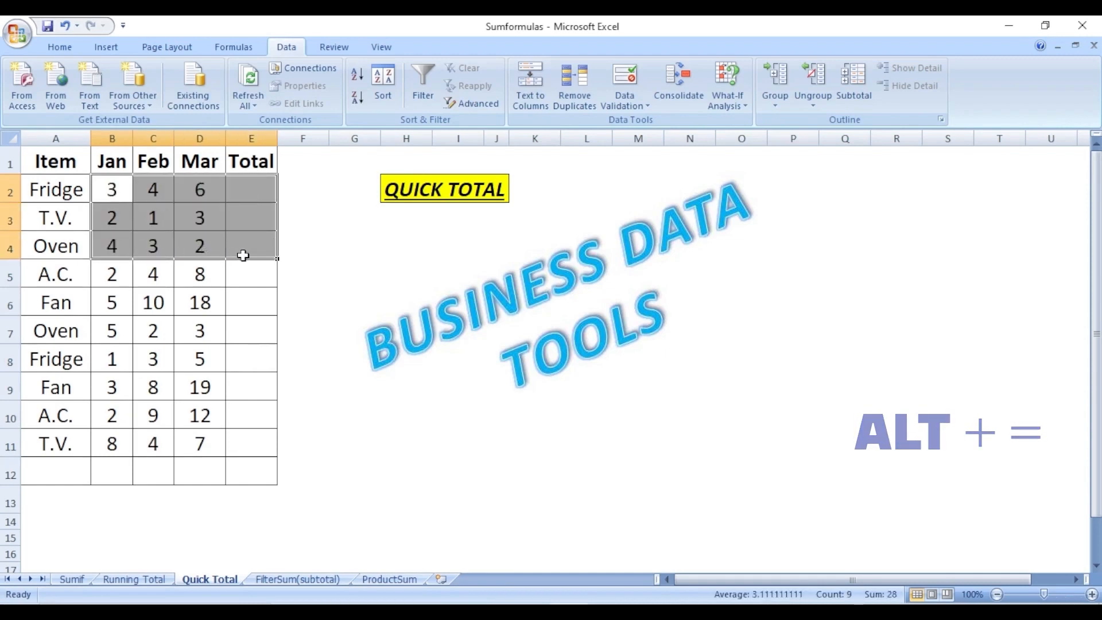
{"action": "left_click_drag", "start_coordinate": [243, 256], "coordinate": [249, 462]}
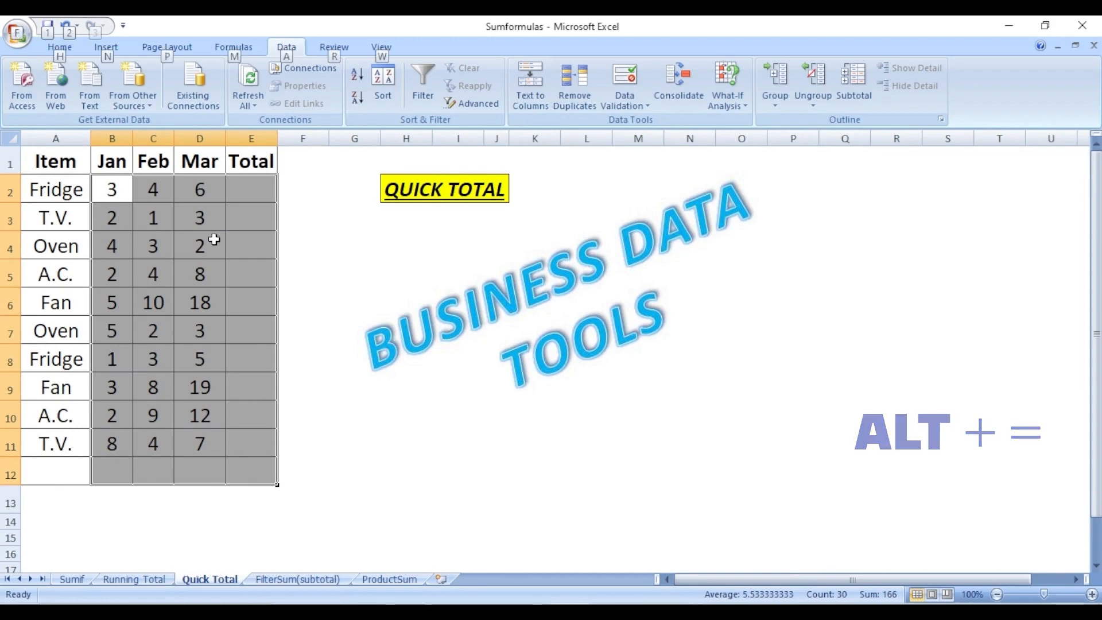
{"action": "key", "text": "alt+equal"}
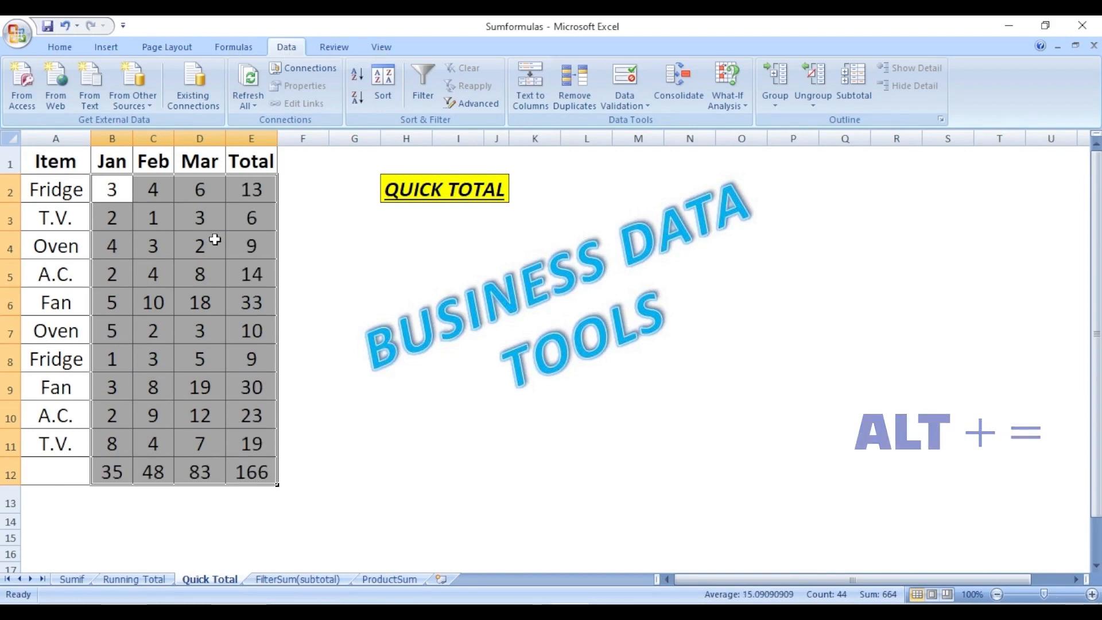
{"action": "left_click", "coordinate": [320, 489]}
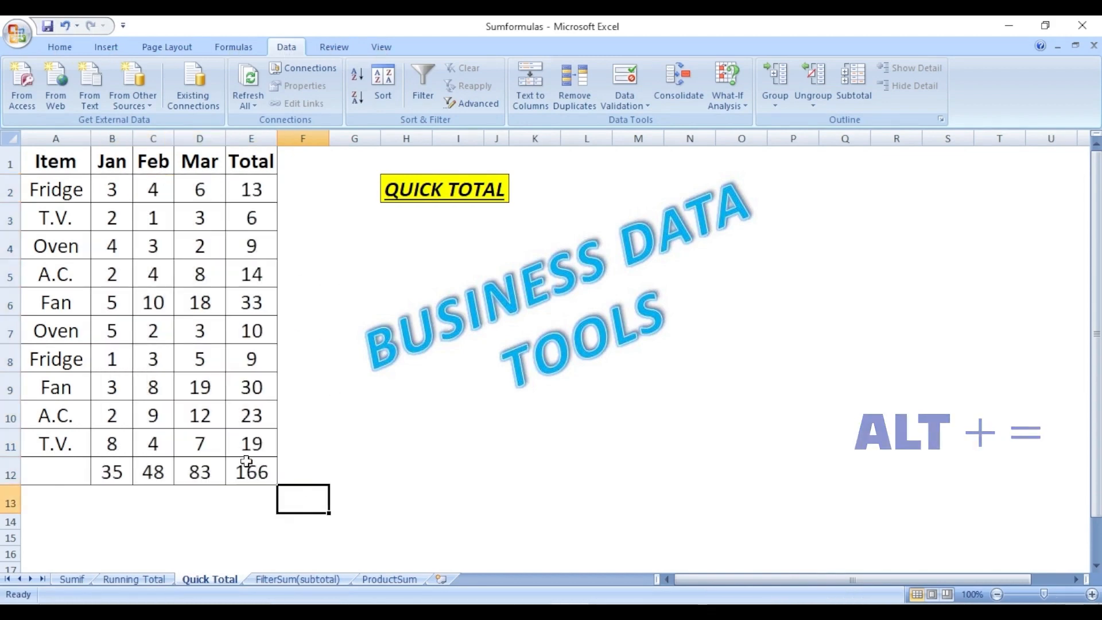
Step: Review the item totals in column E and the monthly totals in row 12
{"action": "left_click_drag", "start_coordinate": [250, 189], "coordinate": [266, 467]}
{"action": "left_click", "coordinate": [111, 466]}
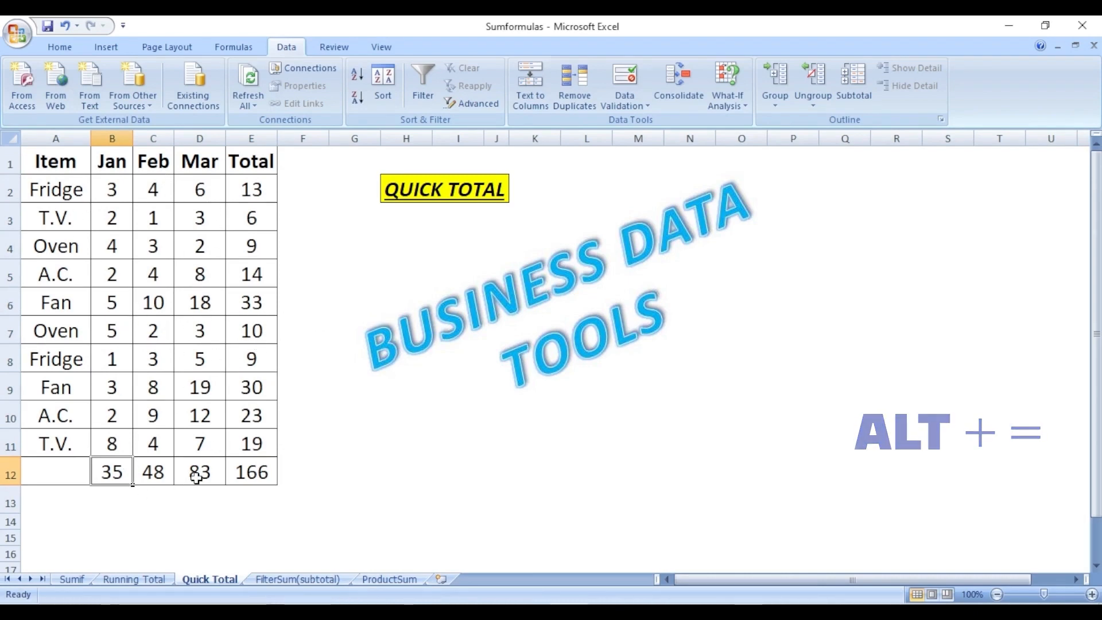
{"action": "left_click", "coordinate": [290, 469]}
{"action": "left_click", "coordinate": [373, 467]}
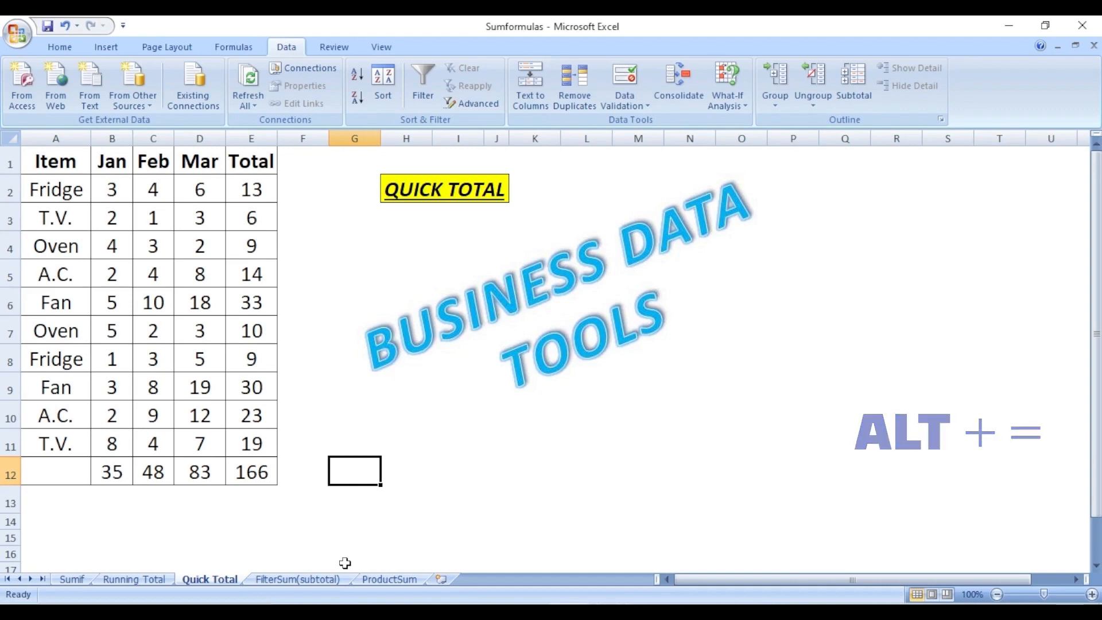
{"action": "left_click", "coordinate": [409, 480]}
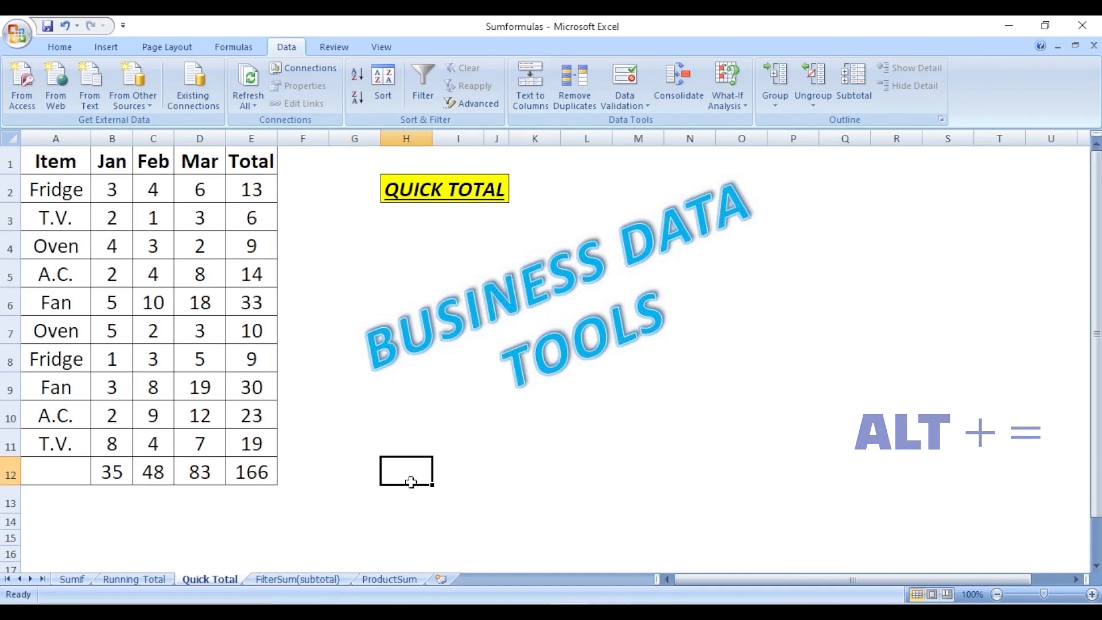
Step: Open the FilterSum(subtotal) sheet and check the Filter setting for the Item, Qty and Amount headers
{"action": "left_click", "coordinate": [291, 579]}
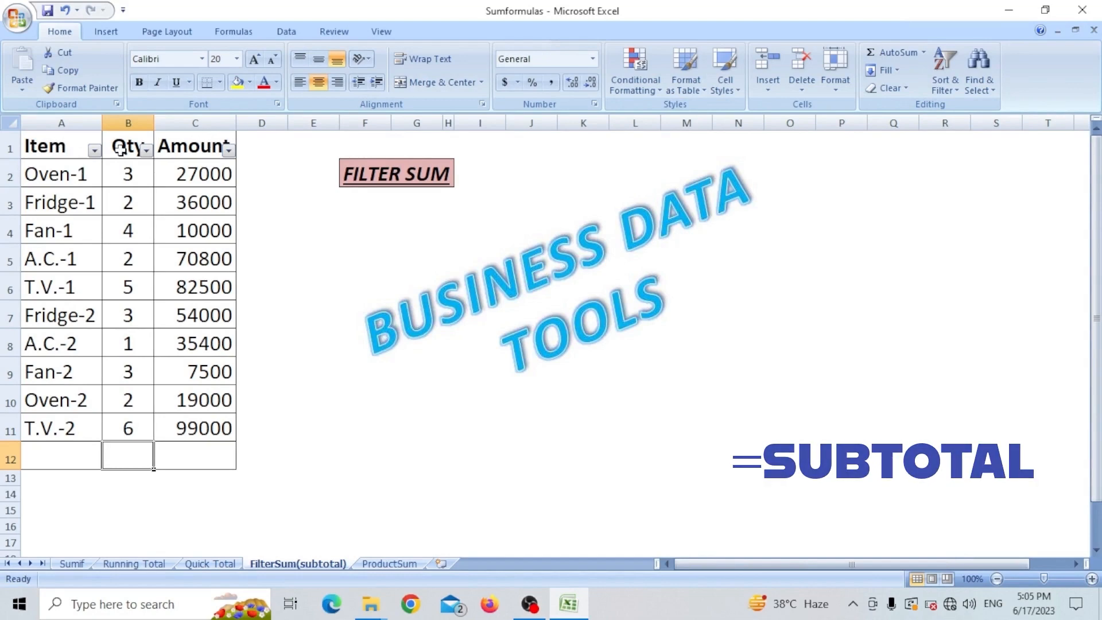
{"action": "left_click", "coordinate": [51, 147]}
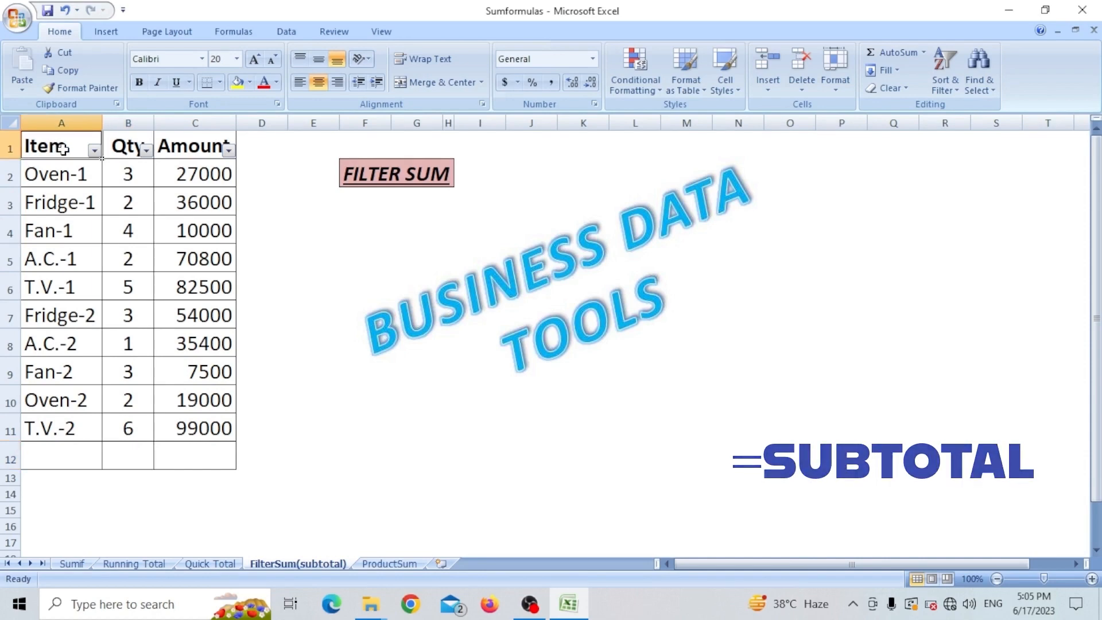
{"action": "left_click_drag", "start_coordinate": [63, 142], "coordinate": [229, 144]}
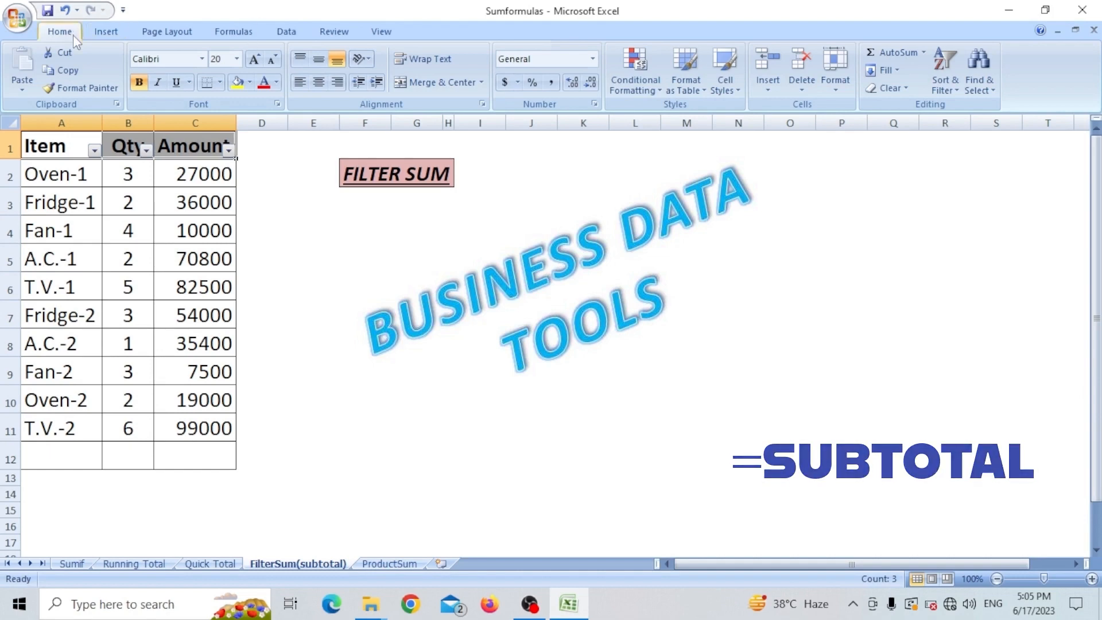
{"action": "left_click", "coordinate": [951, 86]}
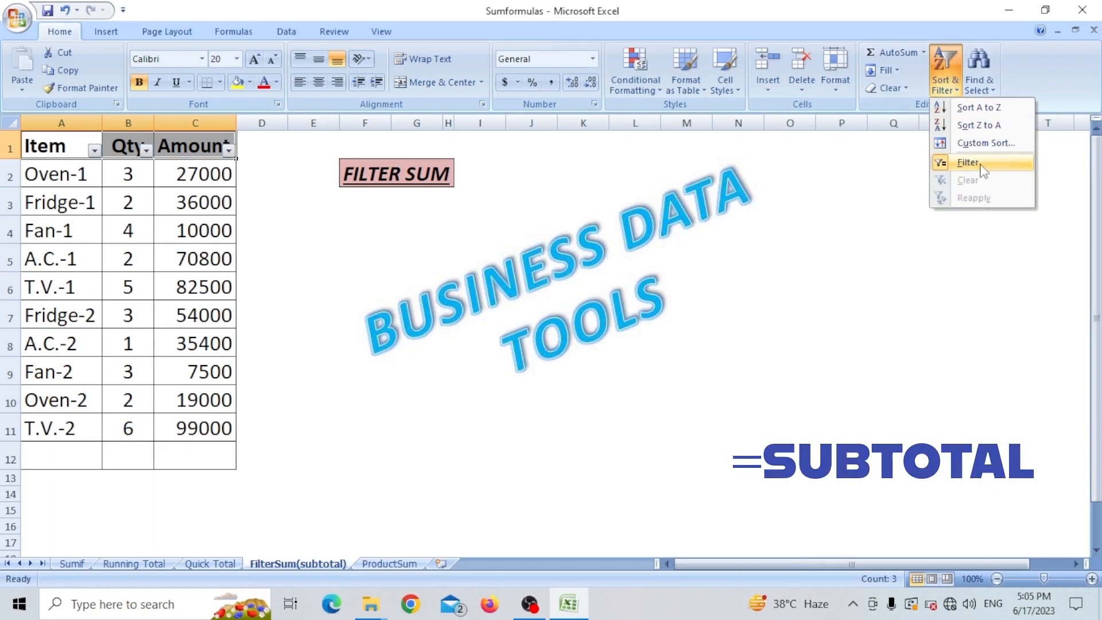
{"action": "left_click", "coordinate": [571, 183]}
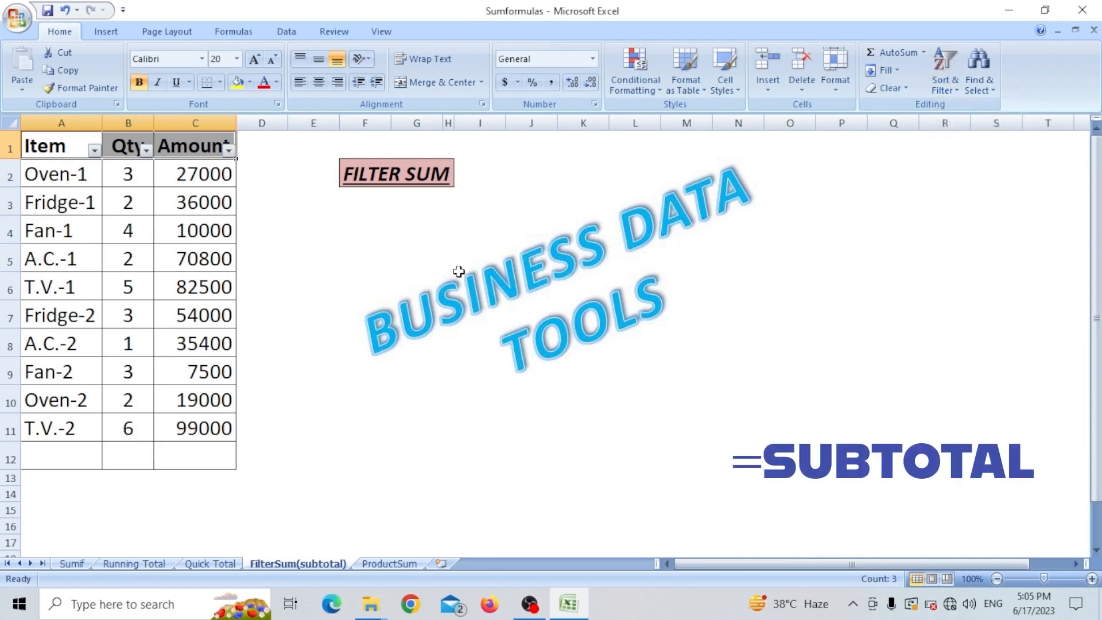
Step: Start a SUBTOTAL formula in cell B12 below the Qty values
{"action": "left_click", "coordinate": [132, 460]}
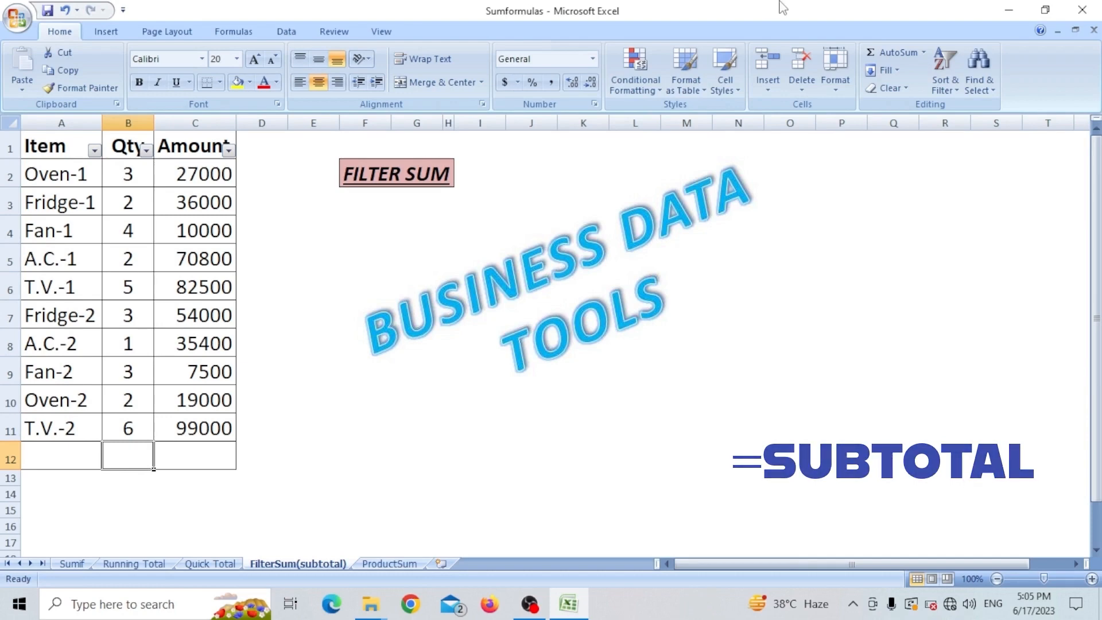
{"action": "type", "text": "="}
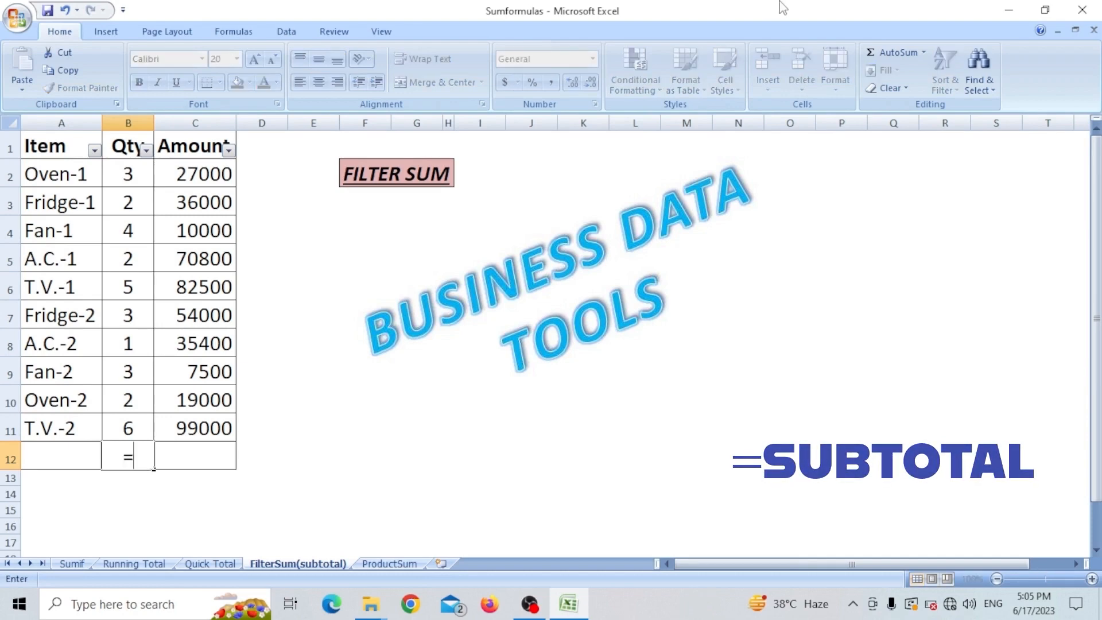
{"action": "type", "text": "subto"}
{"action": "key", "text": "BackSpace"}
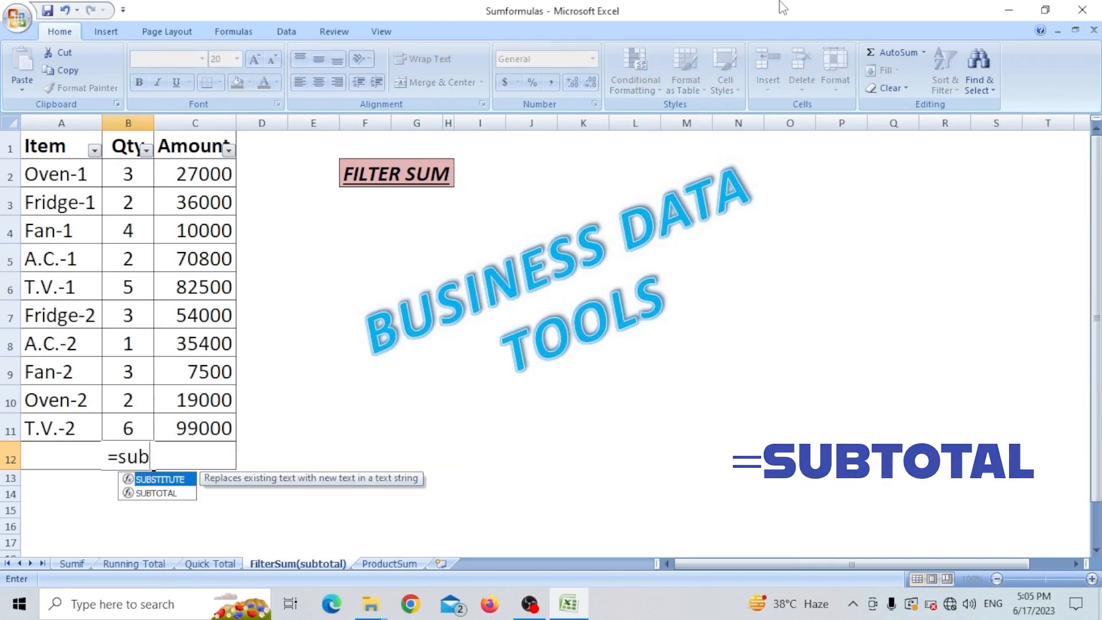
{"action": "type", "text": "totAL"}
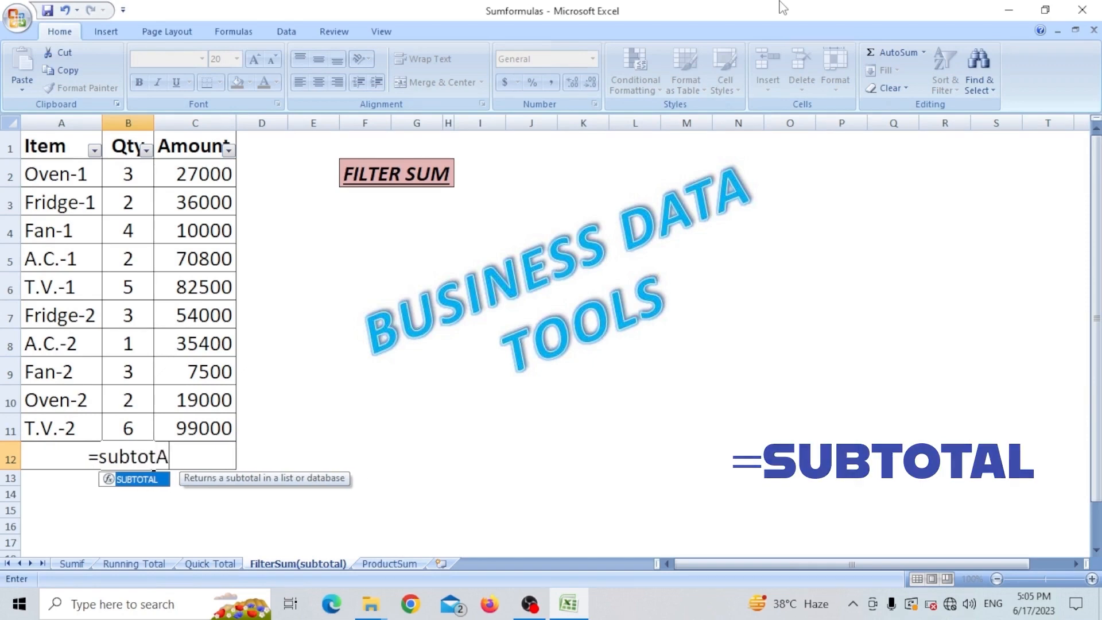
{"action": "key", "text": "BackSpace"}
{"action": "key", "text": "BackSpace"}
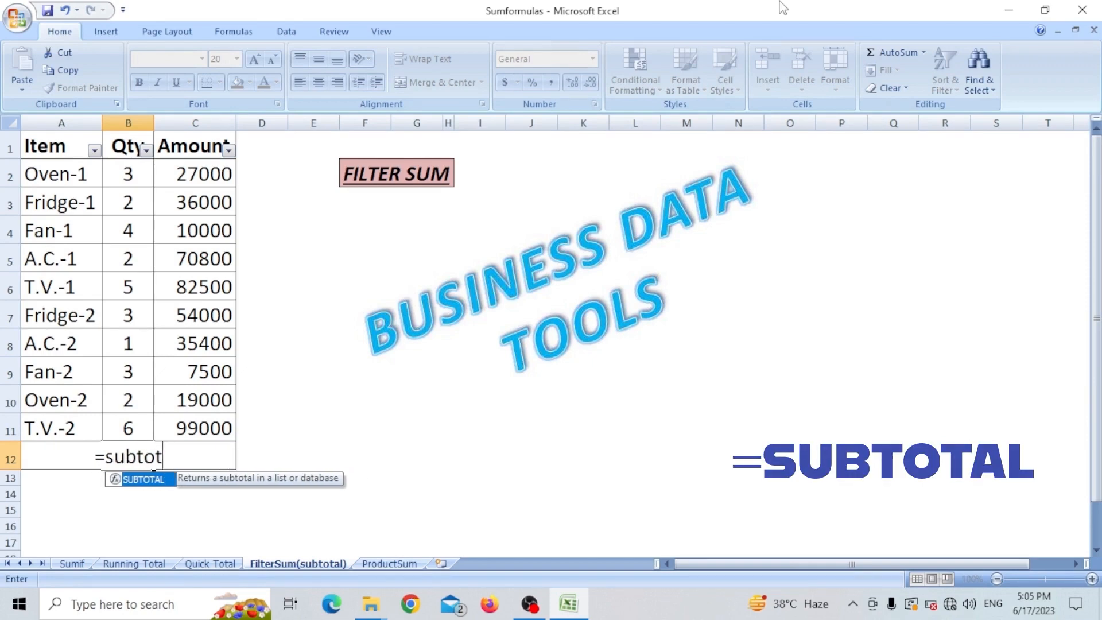
{"action": "type", "text": "al"}
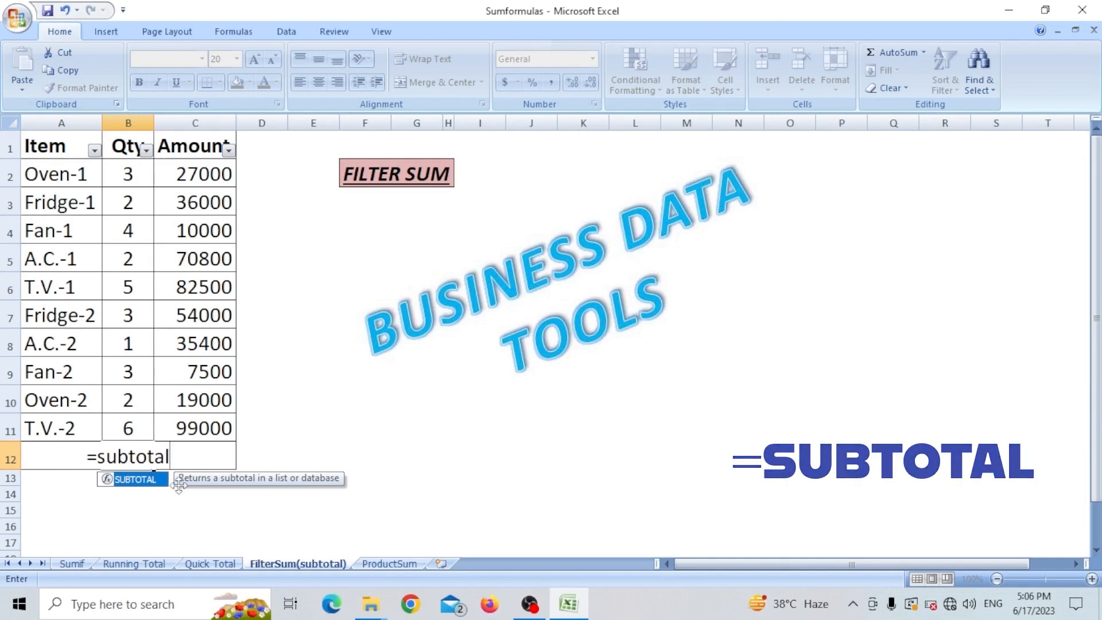
{"action": "double_click", "coordinate": [135, 480]}
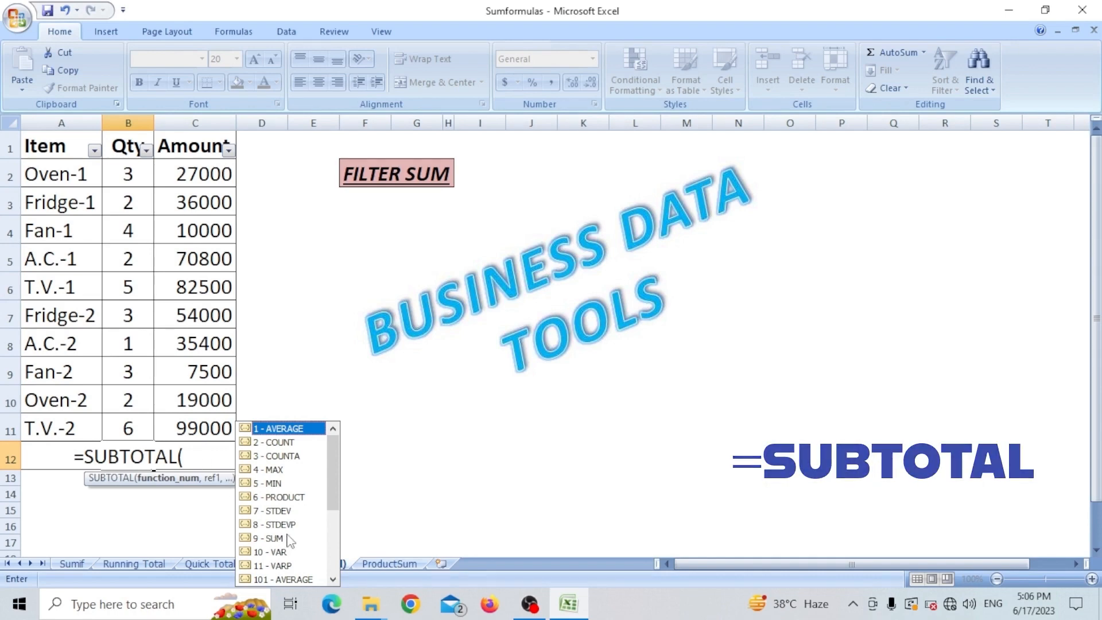
Step: Complete the B12 formula as =SUBTOTAL(9,B2:B11) to sum the Qty column
{"action": "left_click", "coordinate": [206, 462]}
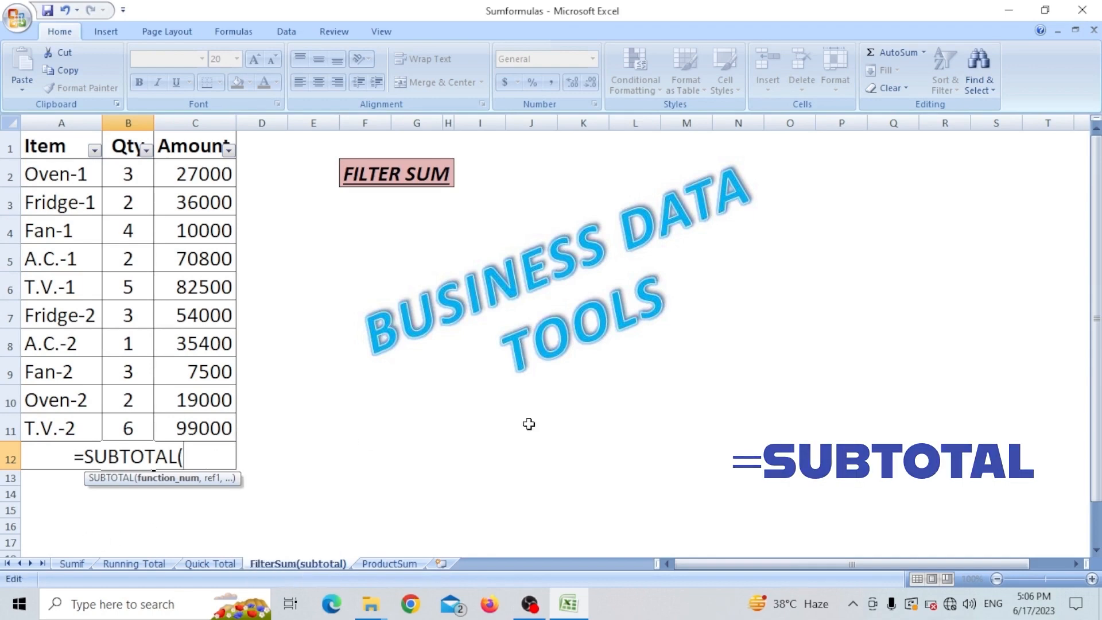
{"action": "type", "text": "9"}
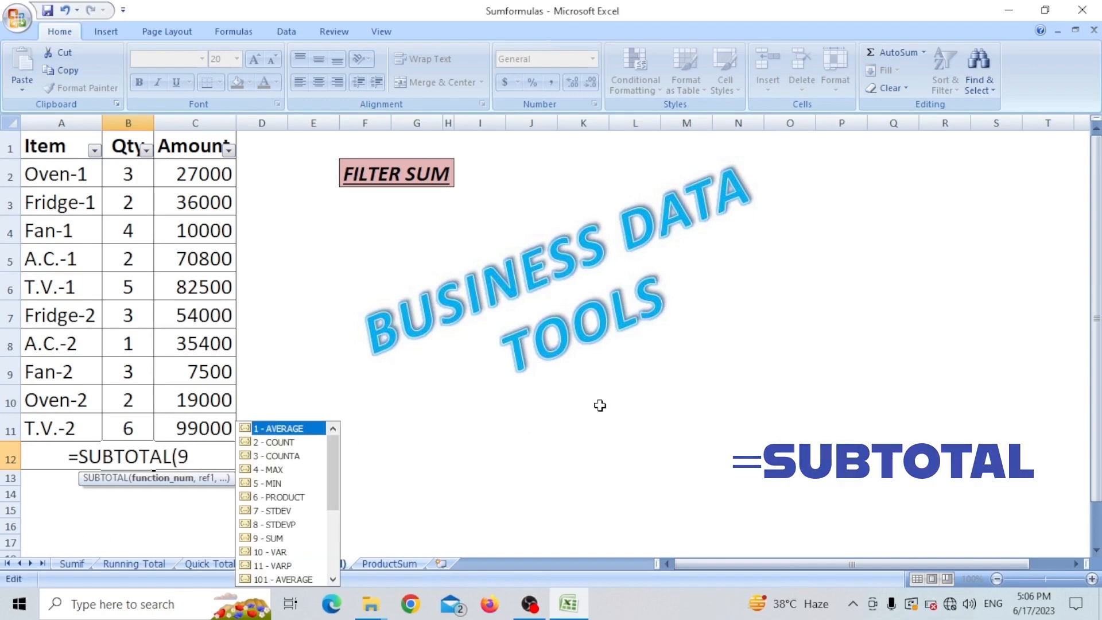
{"action": "type", "text": ","}
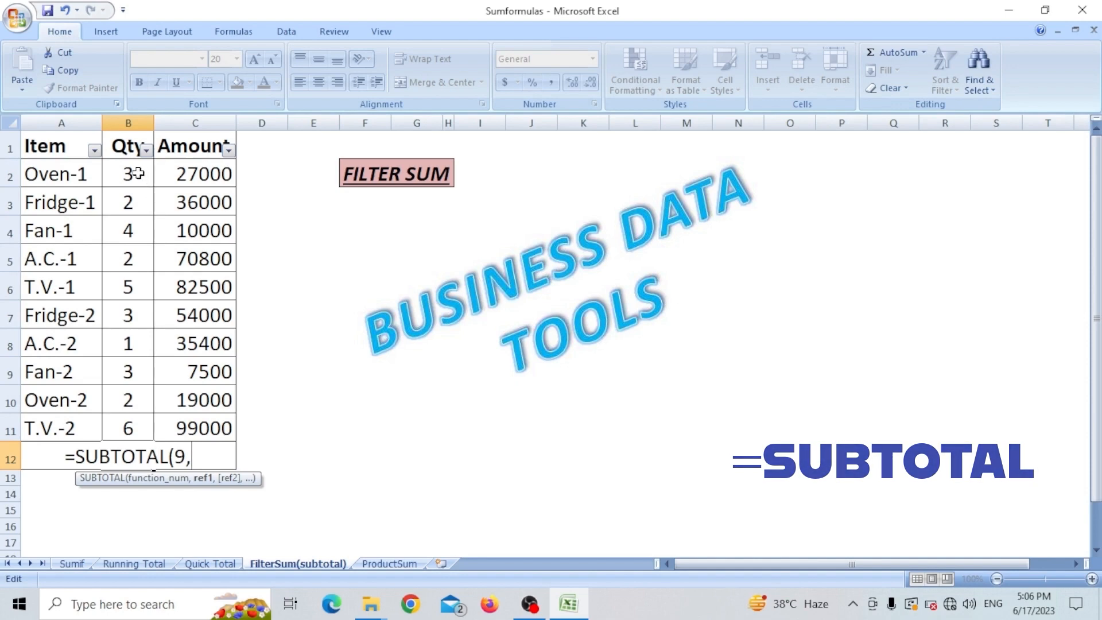
{"action": "left_click_drag", "start_coordinate": [136, 172], "coordinate": [132, 423]}
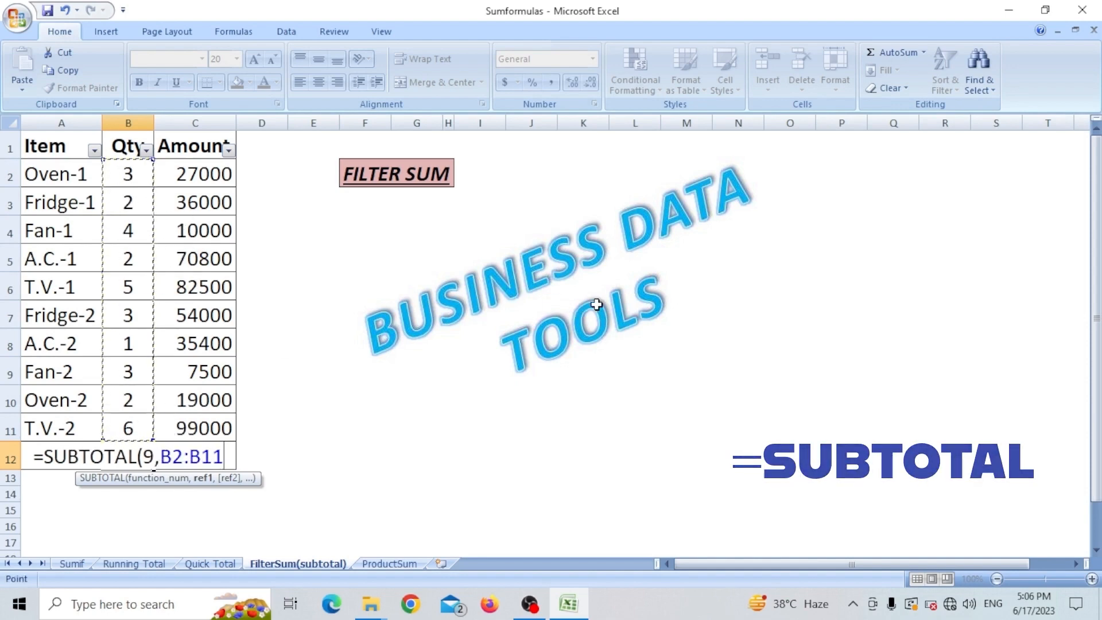
{"action": "type", "text": ")"}
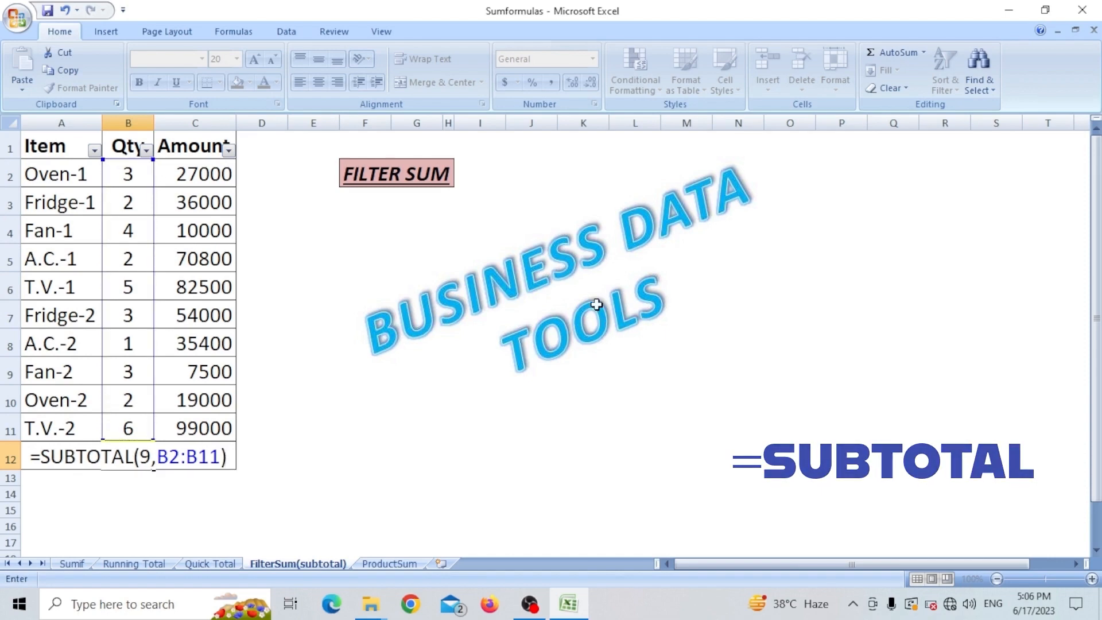
{"action": "key", "text": "Return"}
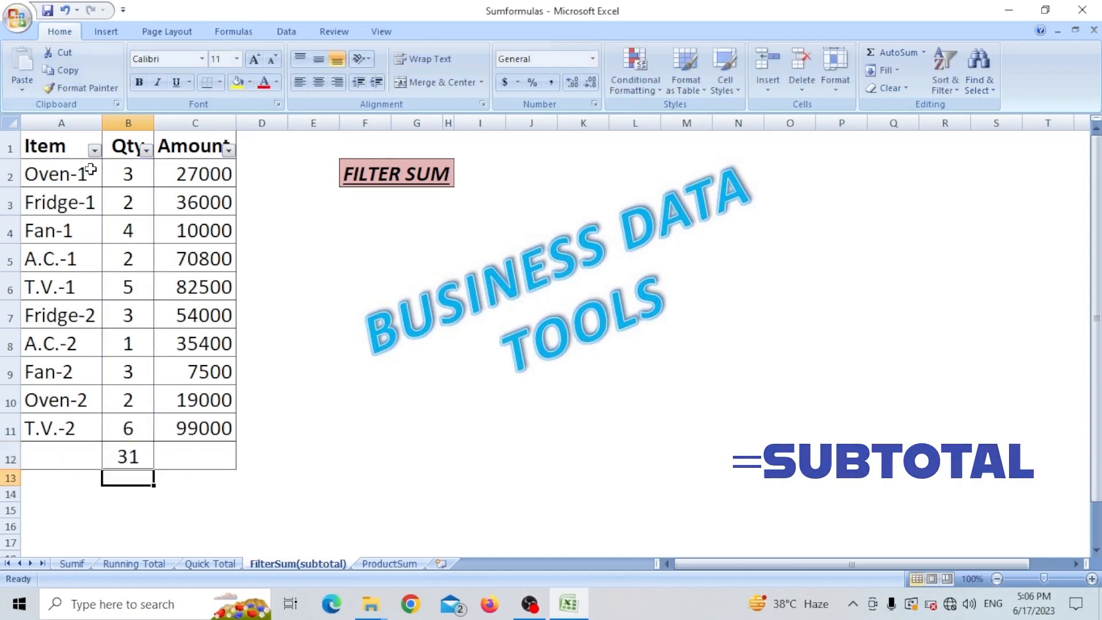
Step: Filter the Item column to show only A.C.-1, Fan-2, Oven-1 and T.V.-1
{"action": "left_click", "coordinate": [121, 462]}
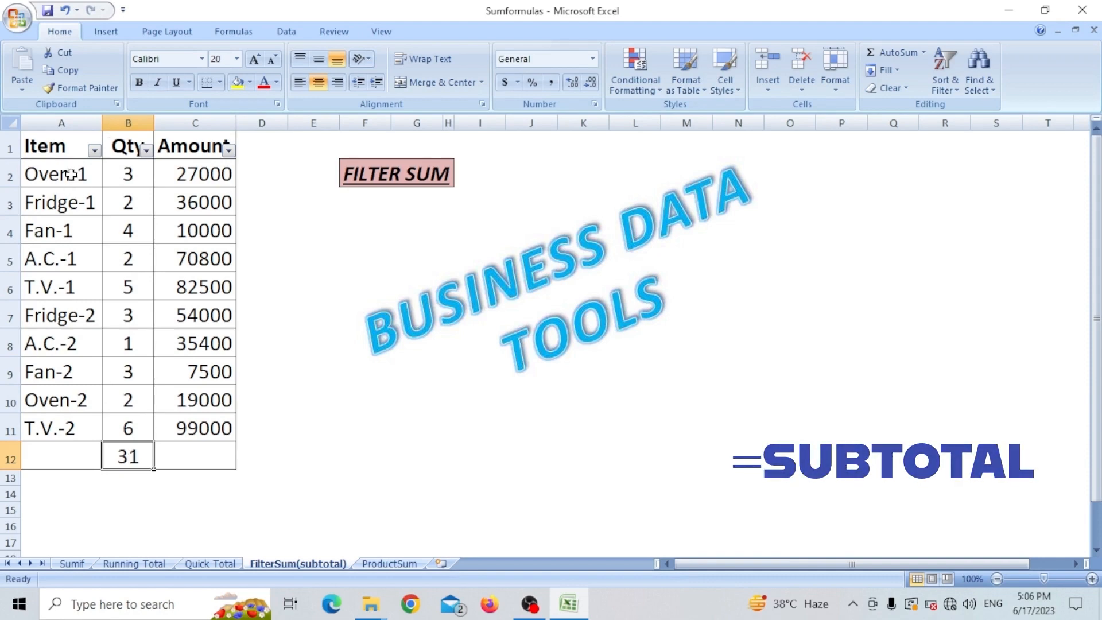
{"action": "left_click", "coordinate": [95, 150]}
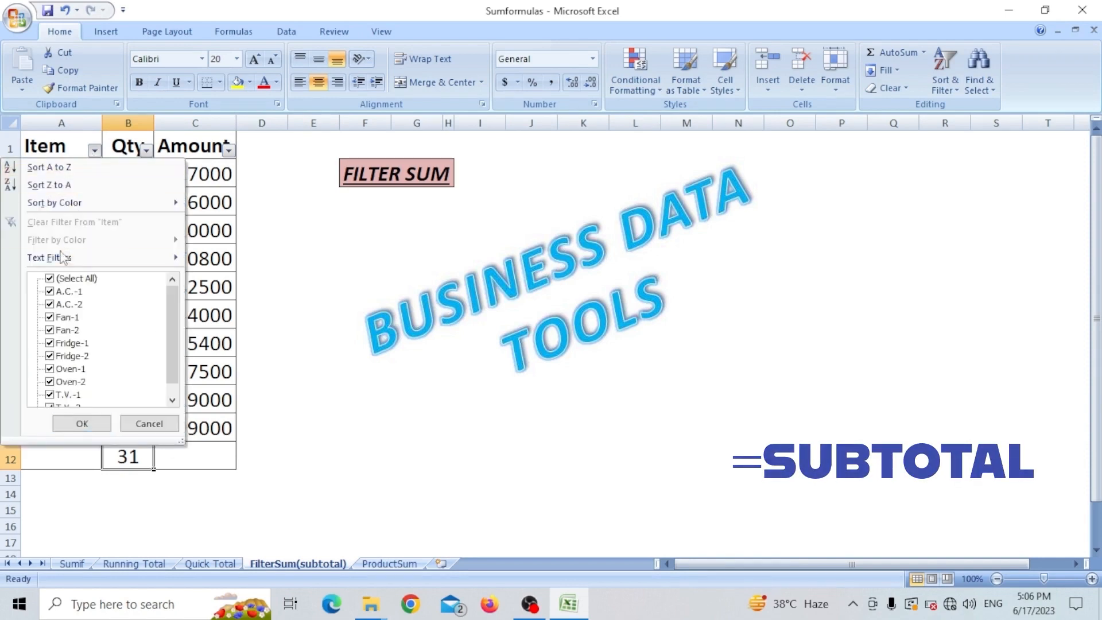
{"action": "left_click", "coordinate": [50, 278]}
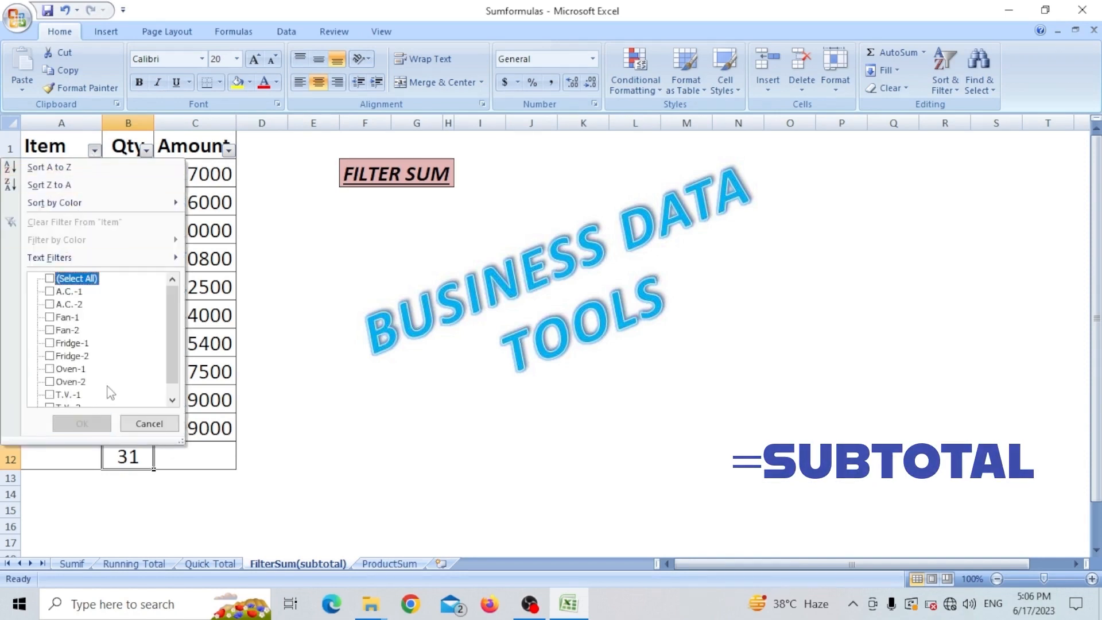
{"action": "left_click", "coordinate": [50, 291]}
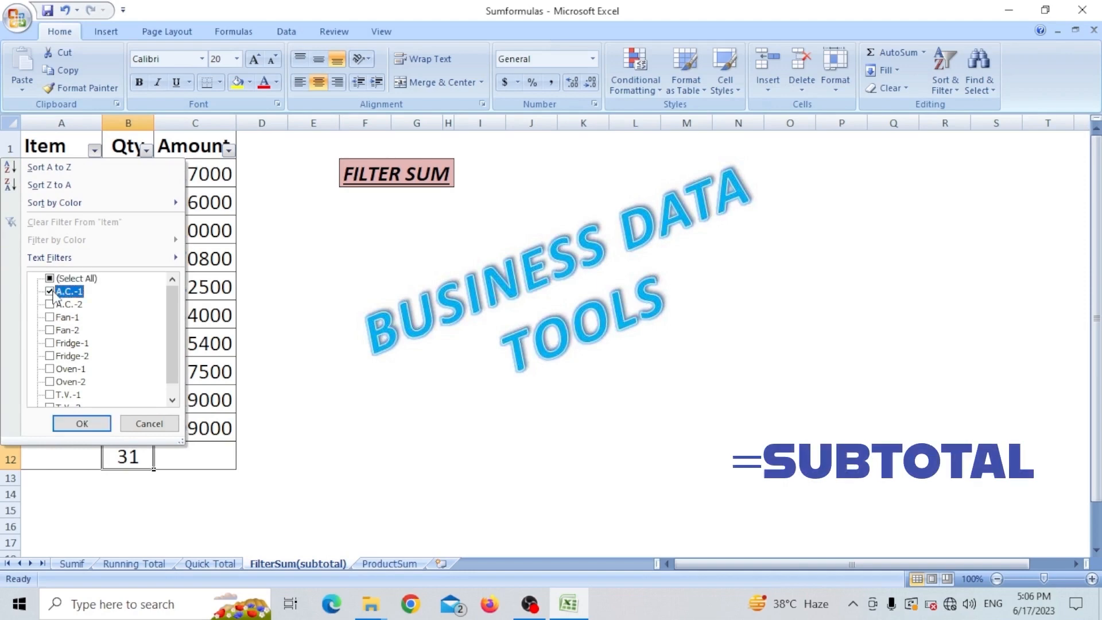
{"action": "left_click", "coordinate": [50, 330]}
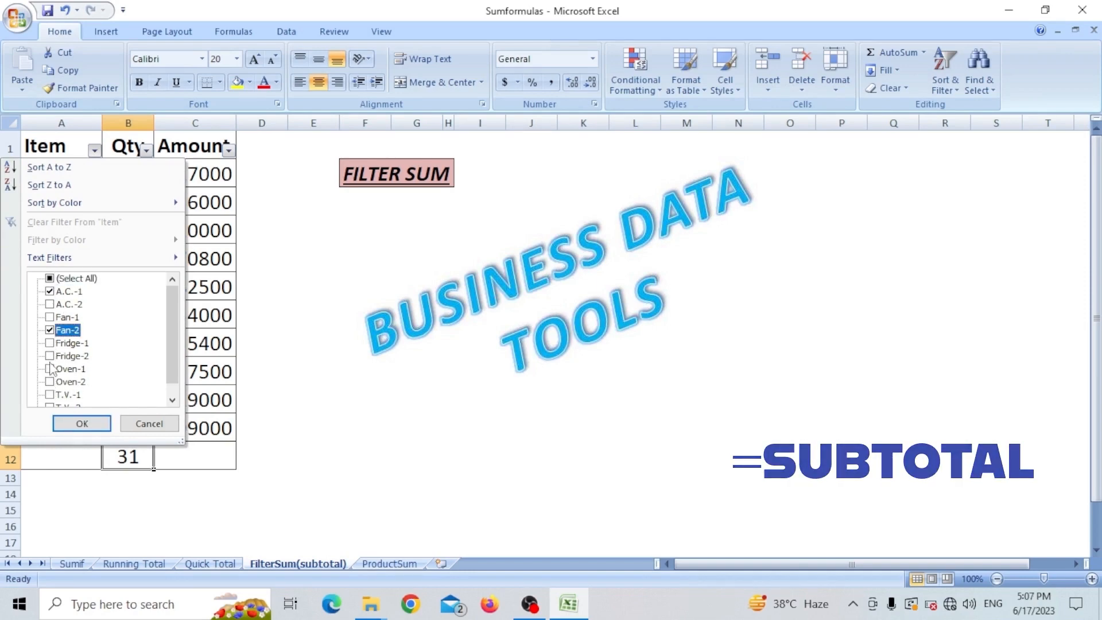
{"action": "left_click", "coordinate": [50, 370]}
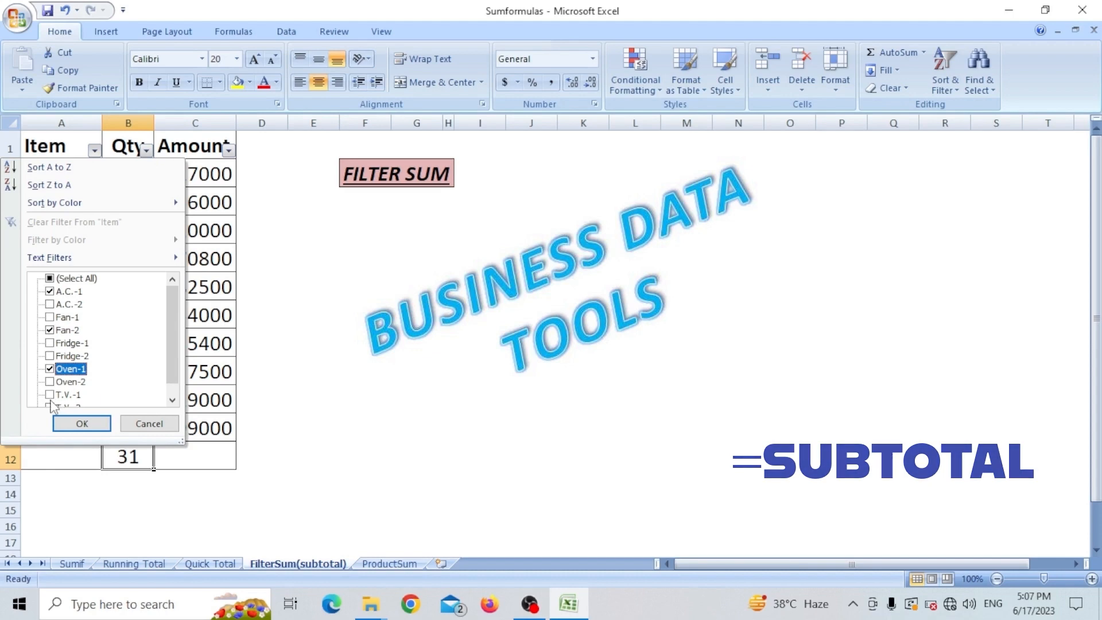
{"action": "left_click", "coordinate": [52, 397]}
{"action": "left_click", "coordinate": [94, 417]}
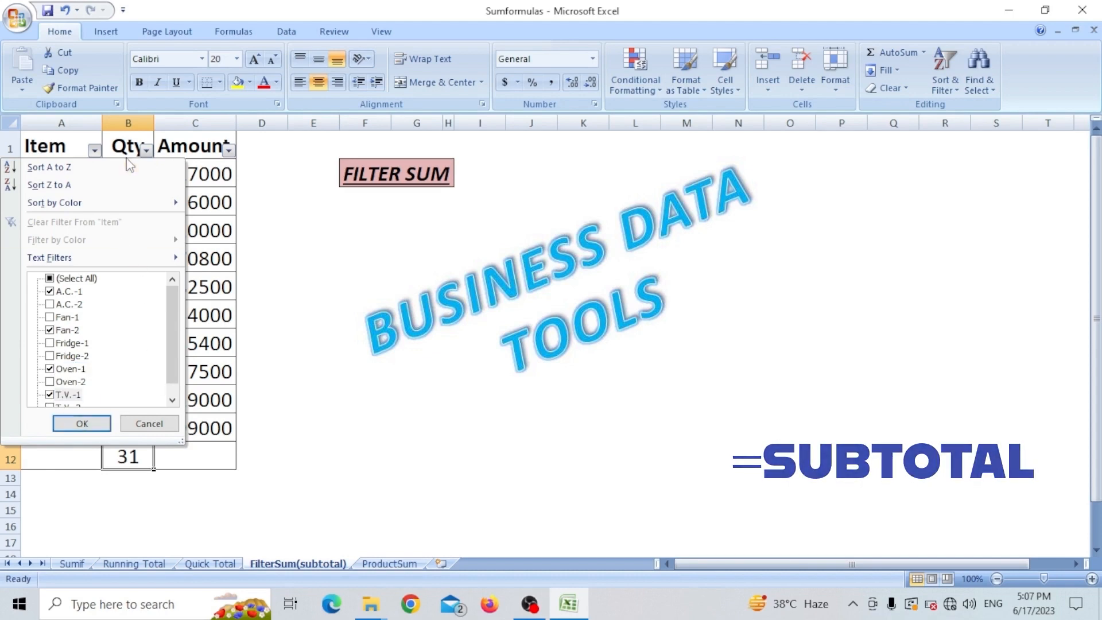
{"action": "left_click", "coordinate": [96, 429]}
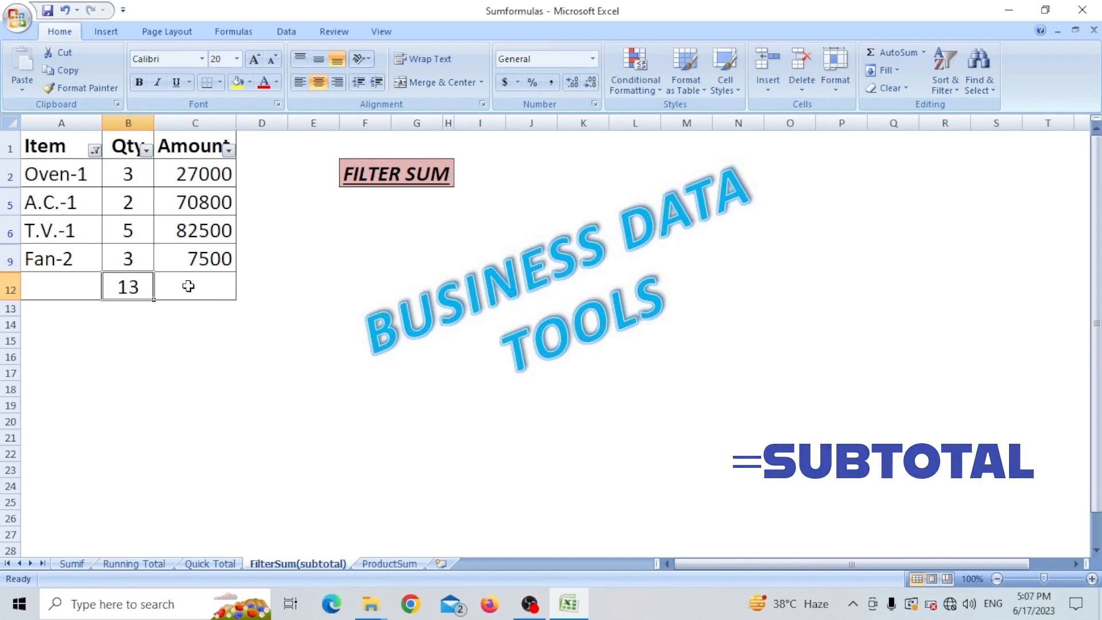
Step: Reselect all items in the Item filter to restore the full list
{"action": "left_click", "coordinate": [95, 150]}
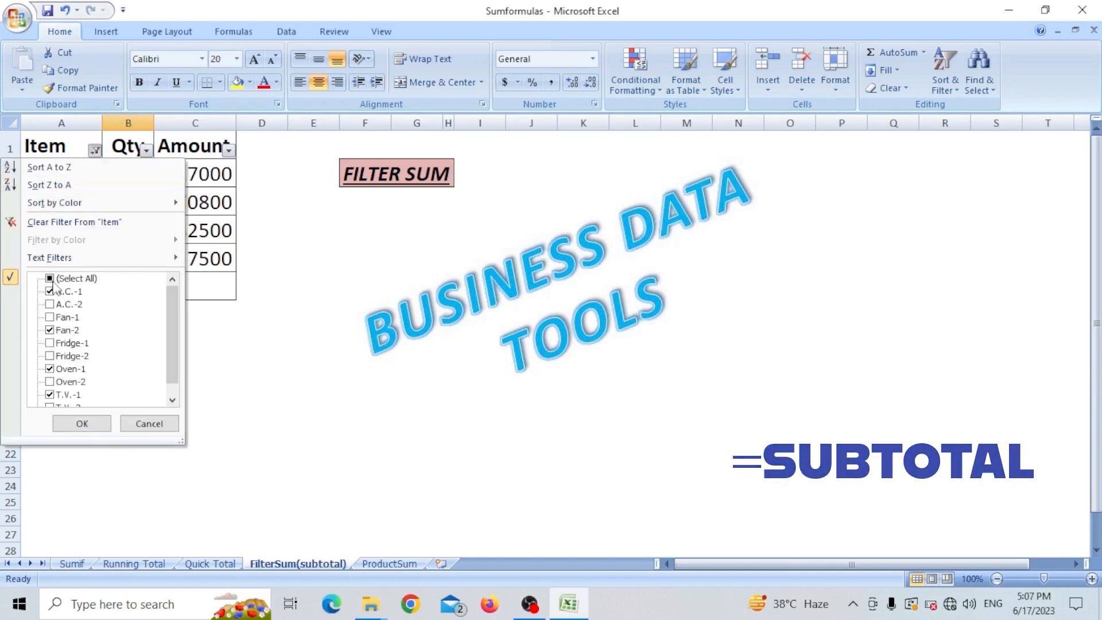
{"action": "left_click", "coordinate": [50, 279]}
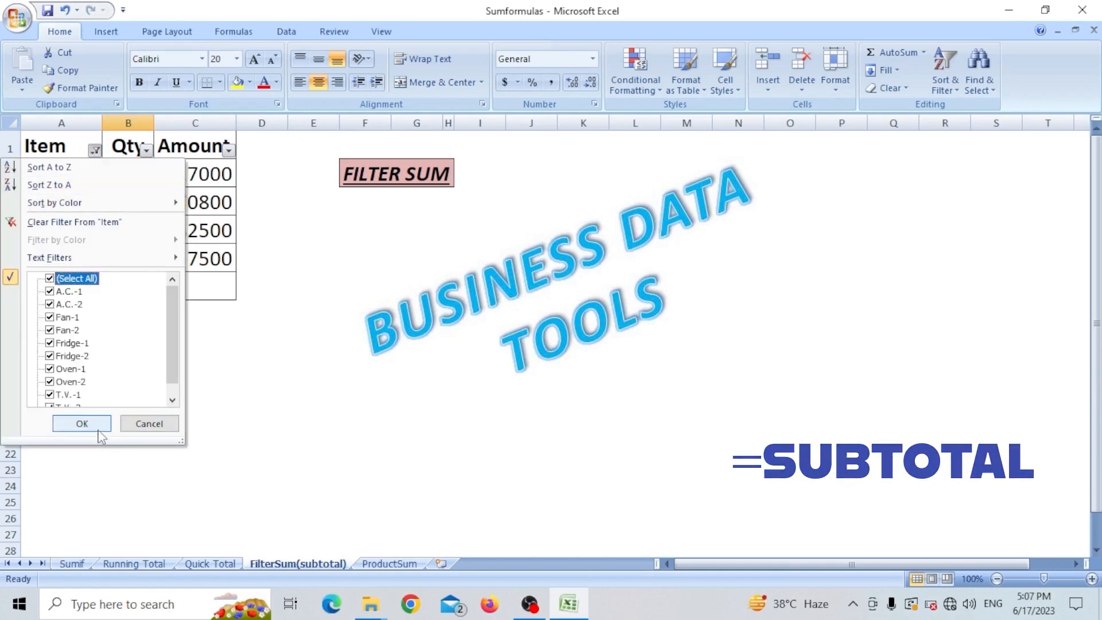
{"action": "left_click", "coordinate": [82, 424]}
Step: Enter =SUBTOTAL(9,C2:C11) in cell C12 to sum the Amount column
{"action": "left_click", "coordinate": [197, 446]}
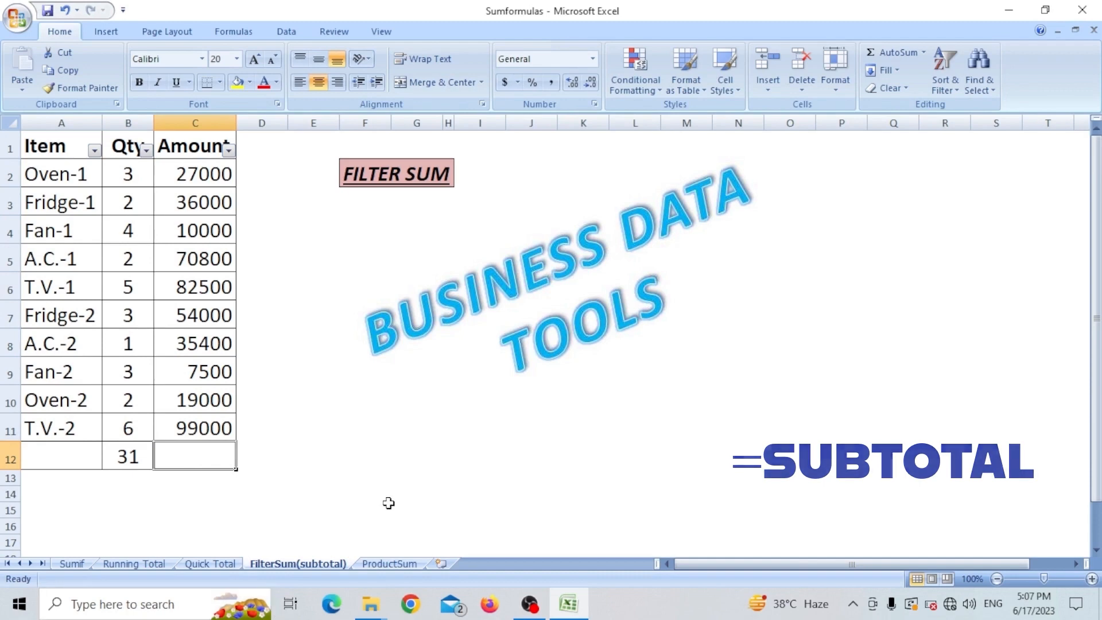
{"action": "type", "text": "="}
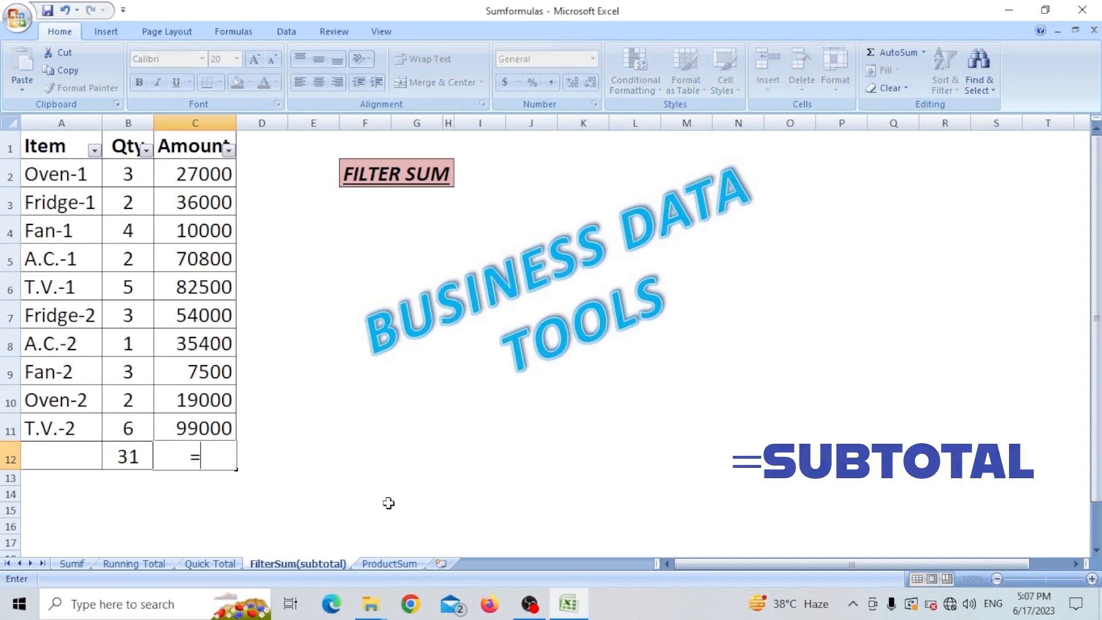
{"action": "type", "text": "subtotal"}
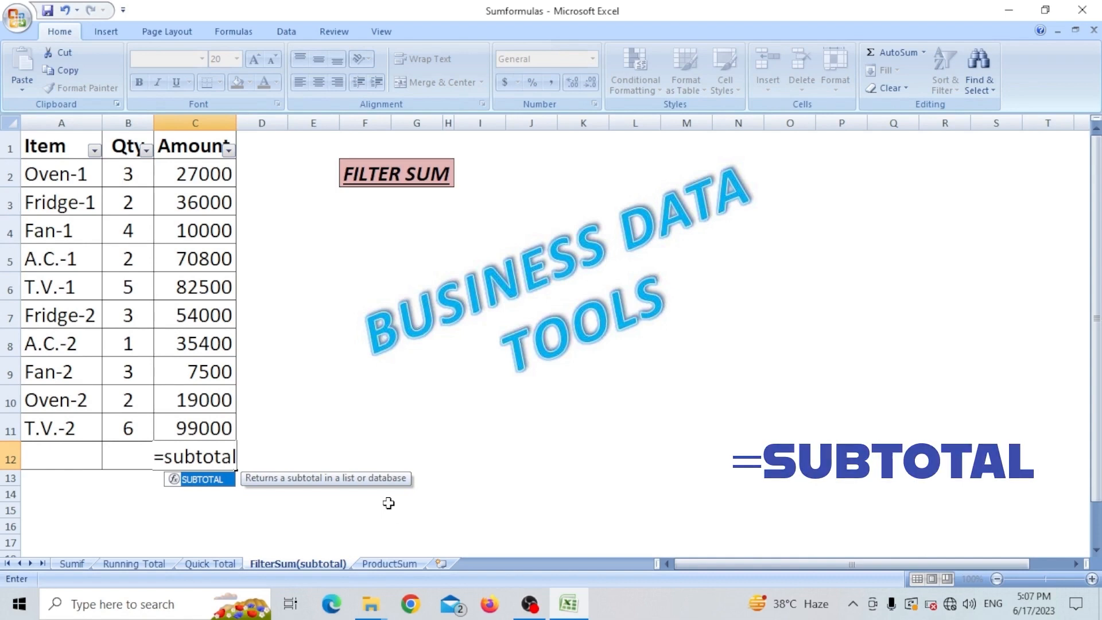
{"action": "type", "text": "("}
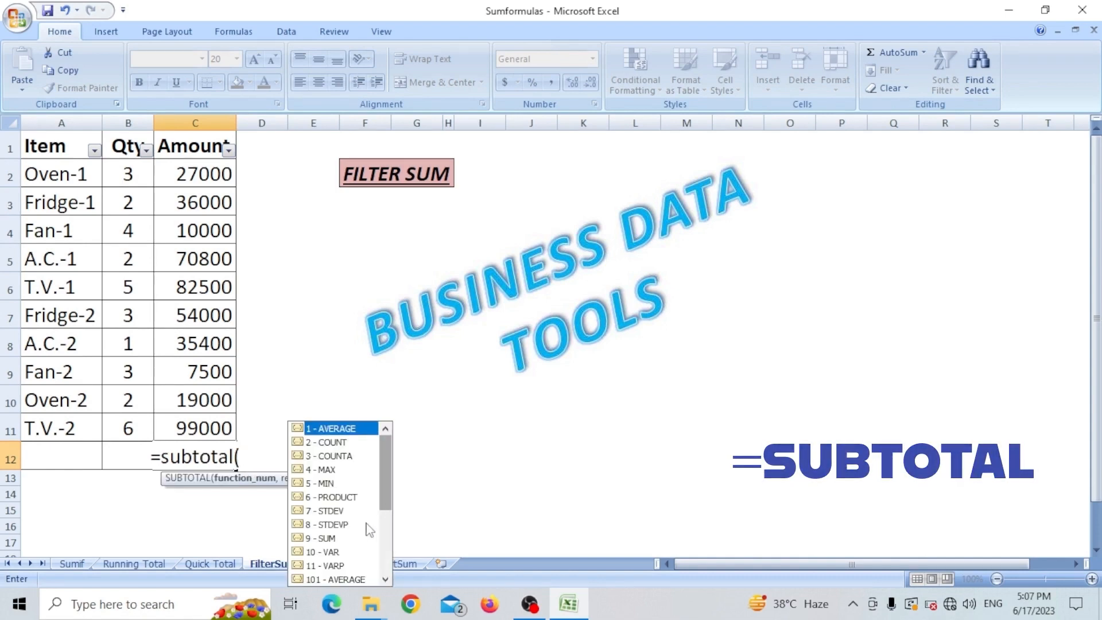
{"action": "type", "text": "9"}
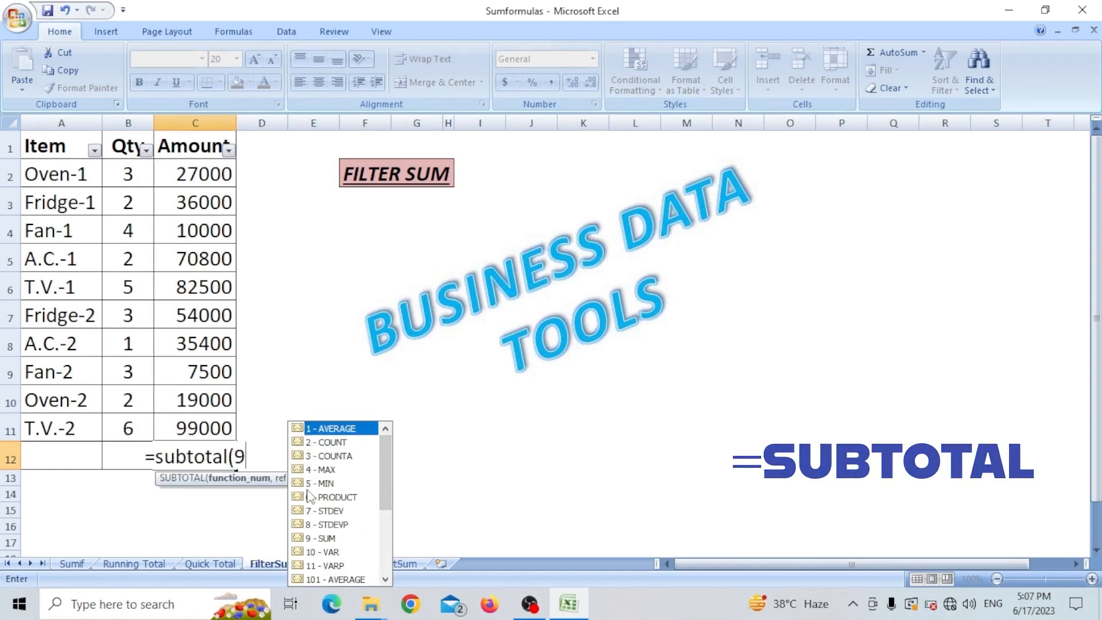
{"action": "type", "text": ","}
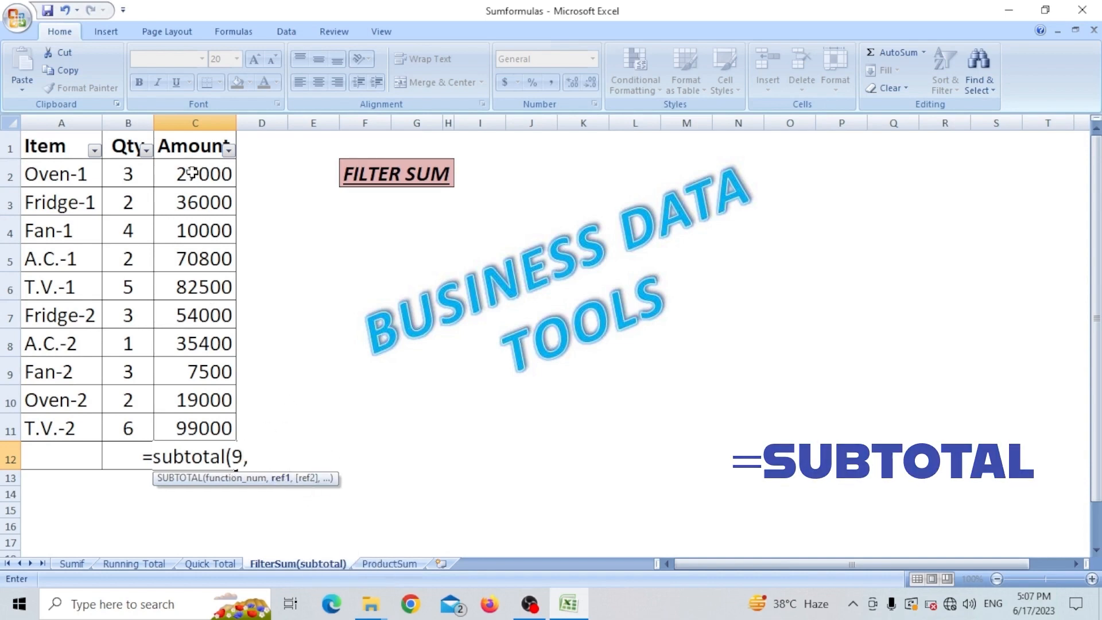
{"action": "left_click_drag", "start_coordinate": [192, 172], "coordinate": [195, 429]}
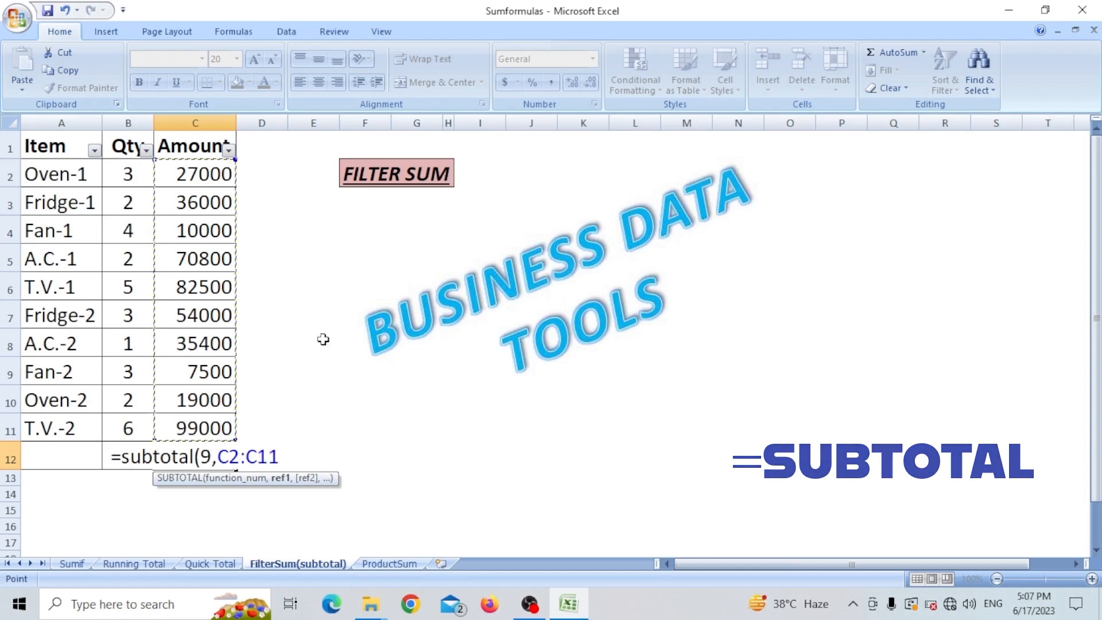
{"action": "type", "text": ")"}
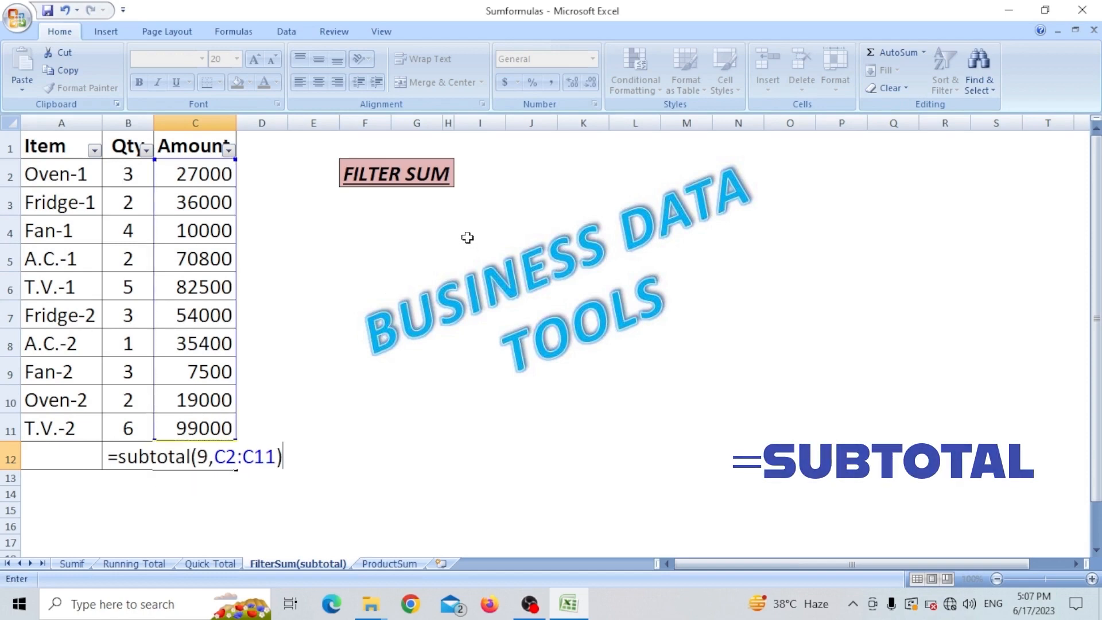
{"action": "key", "text": "Return"}
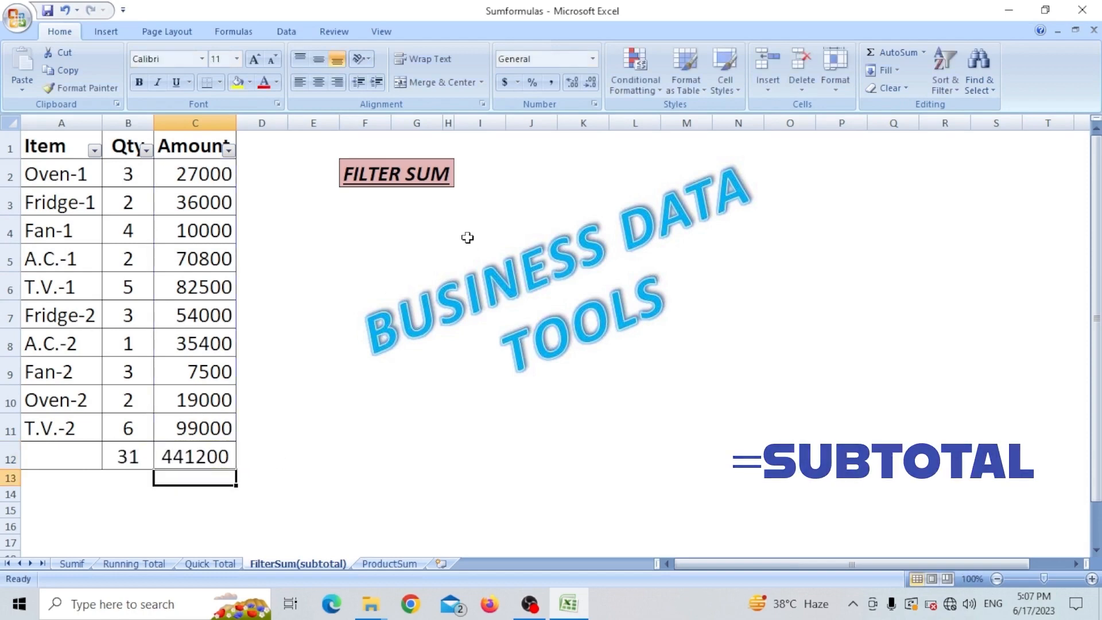
Step: Filter the Item column to show only A.C.-2, Fan-1, Fridge-2 and Oven-1
{"action": "left_click", "coordinate": [94, 149]}
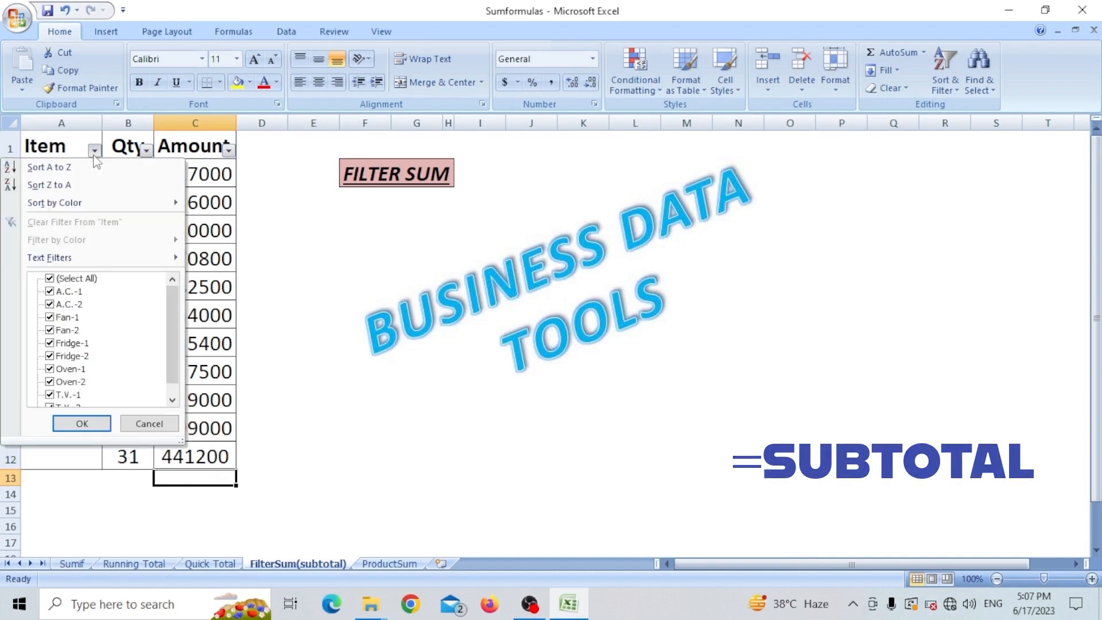
{"action": "left_click", "coordinate": [50, 279]}
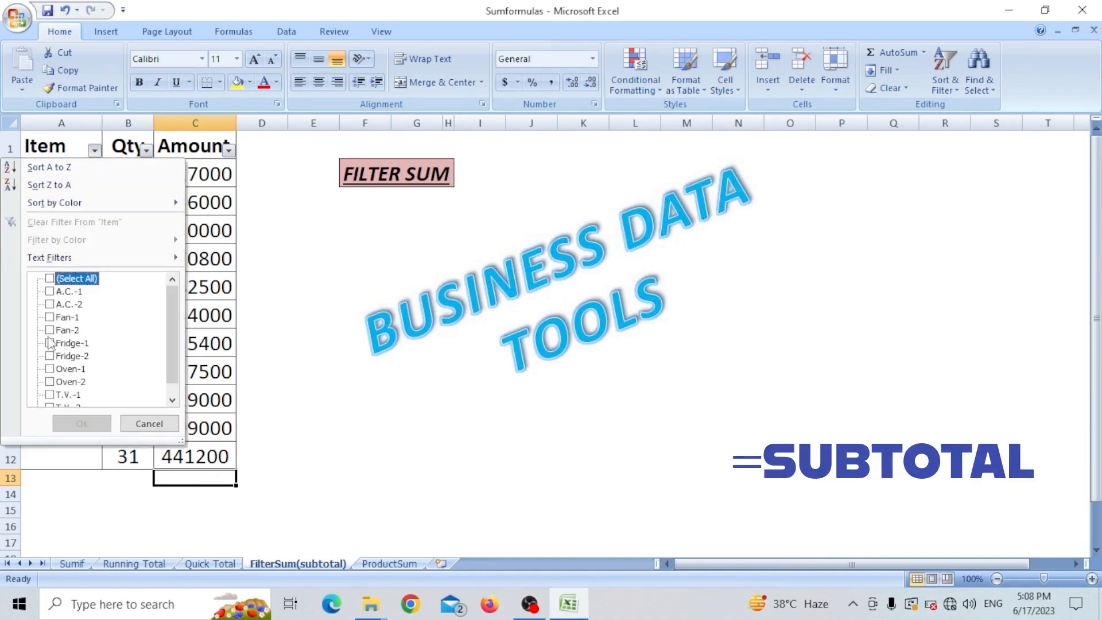
{"action": "left_click", "coordinate": [49, 317]}
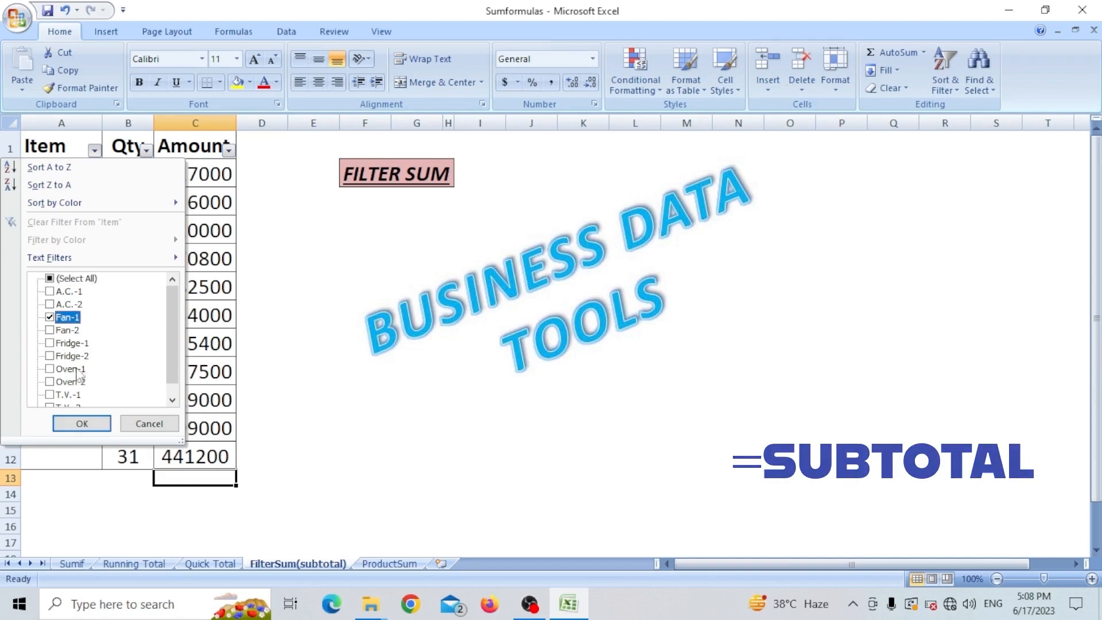
{"action": "left_click", "coordinate": [49, 369]}
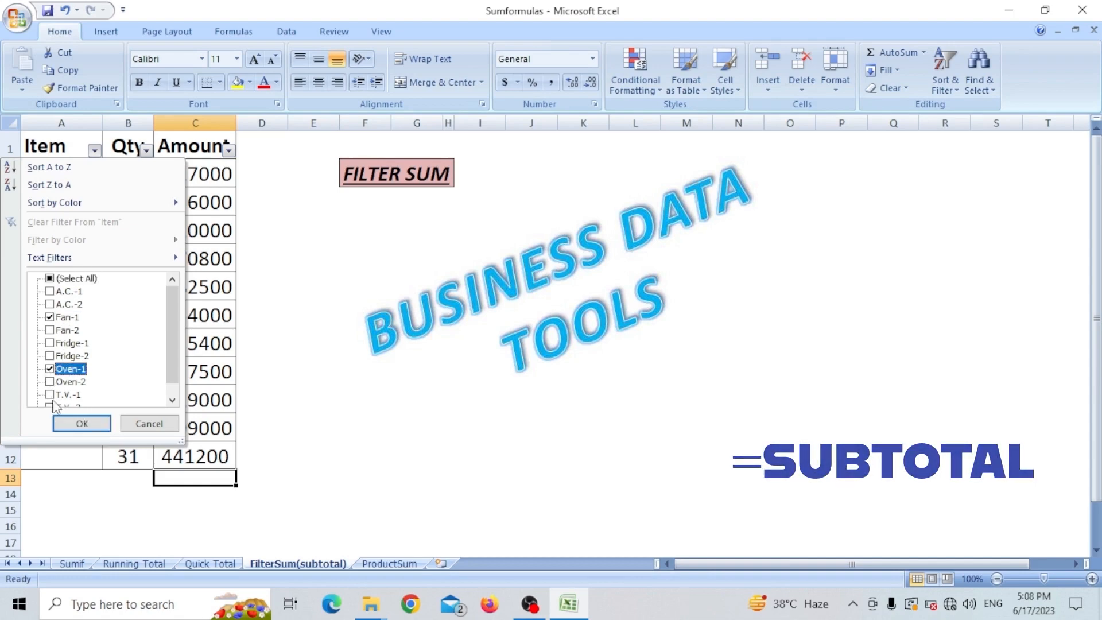
{"action": "left_click", "coordinate": [49, 355]}
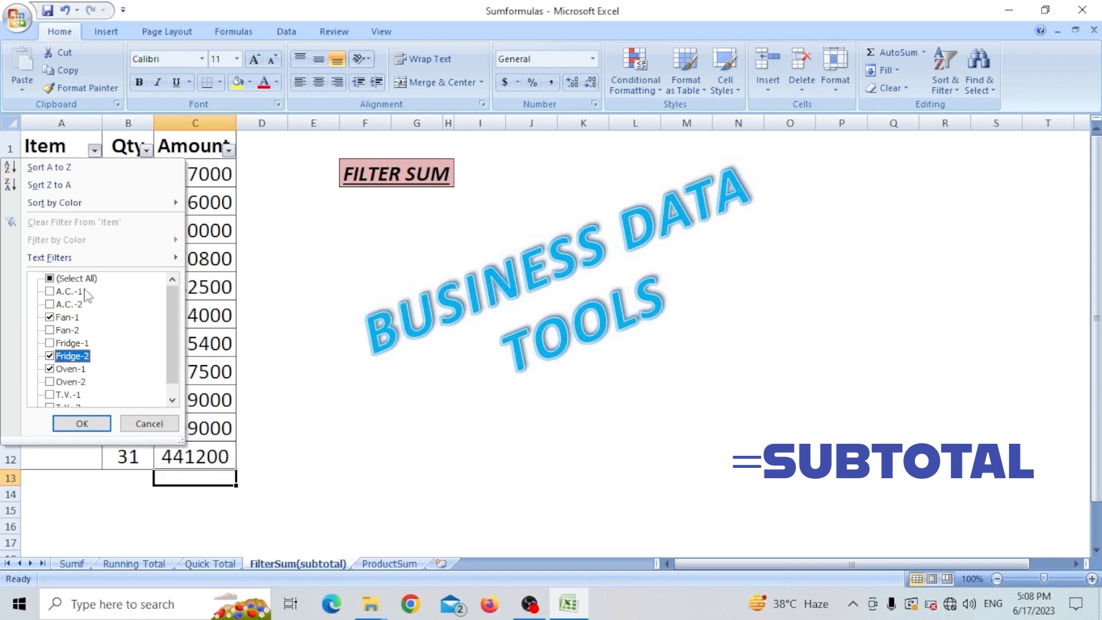
{"action": "left_click", "coordinate": [49, 304]}
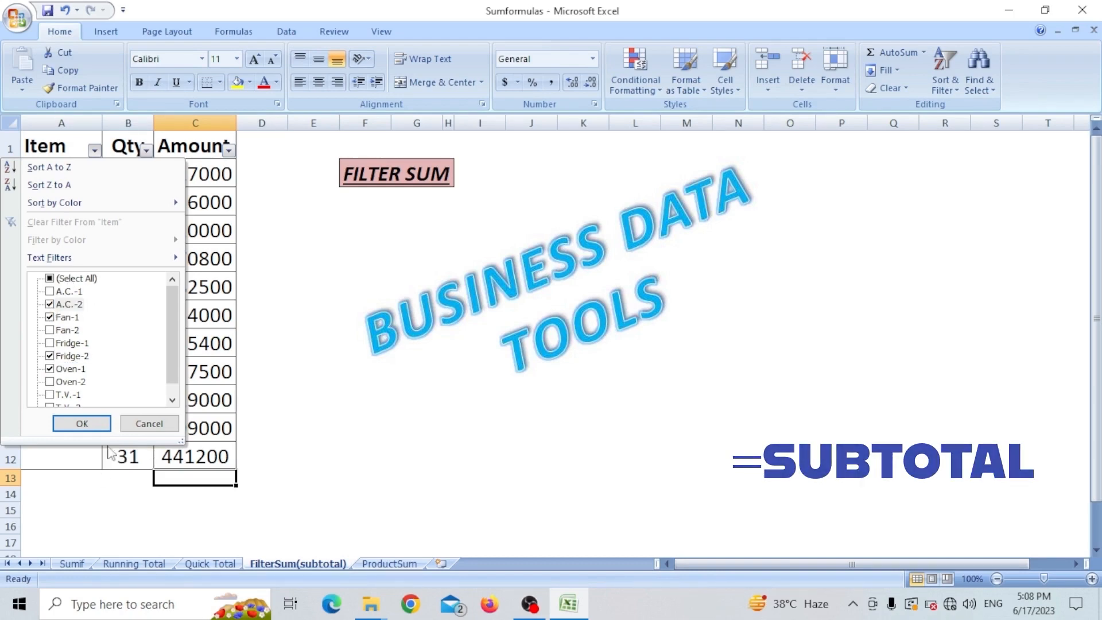
{"action": "left_click", "coordinate": [82, 424]}
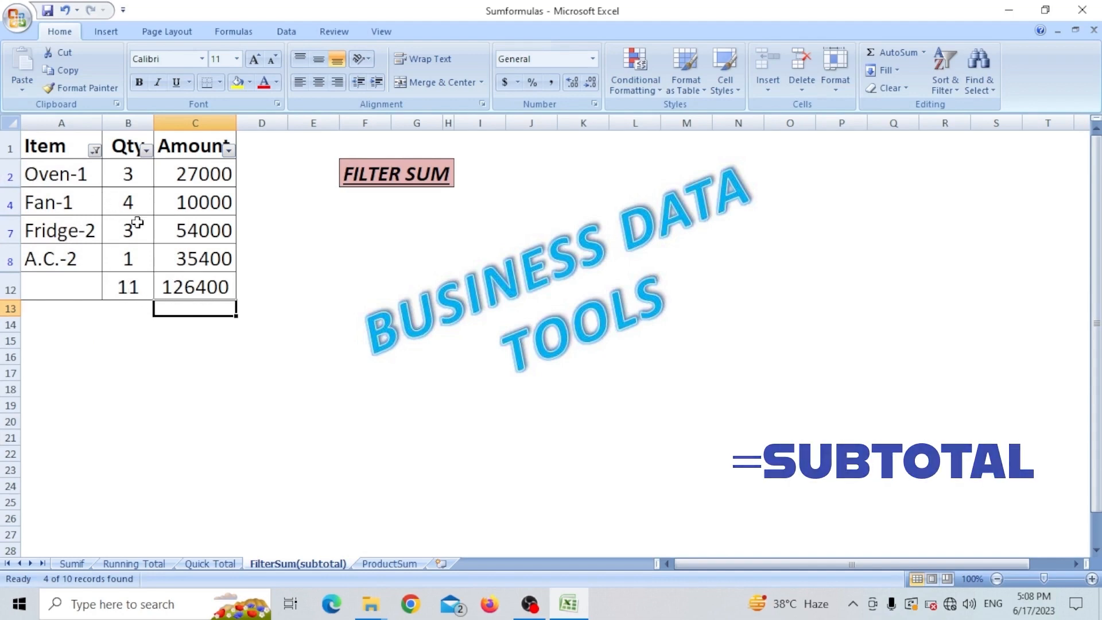
Step: Check the Qty and Amount subtotals in B12 and C12 for the filtered rows
{"action": "left_click", "coordinate": [127, 283]}
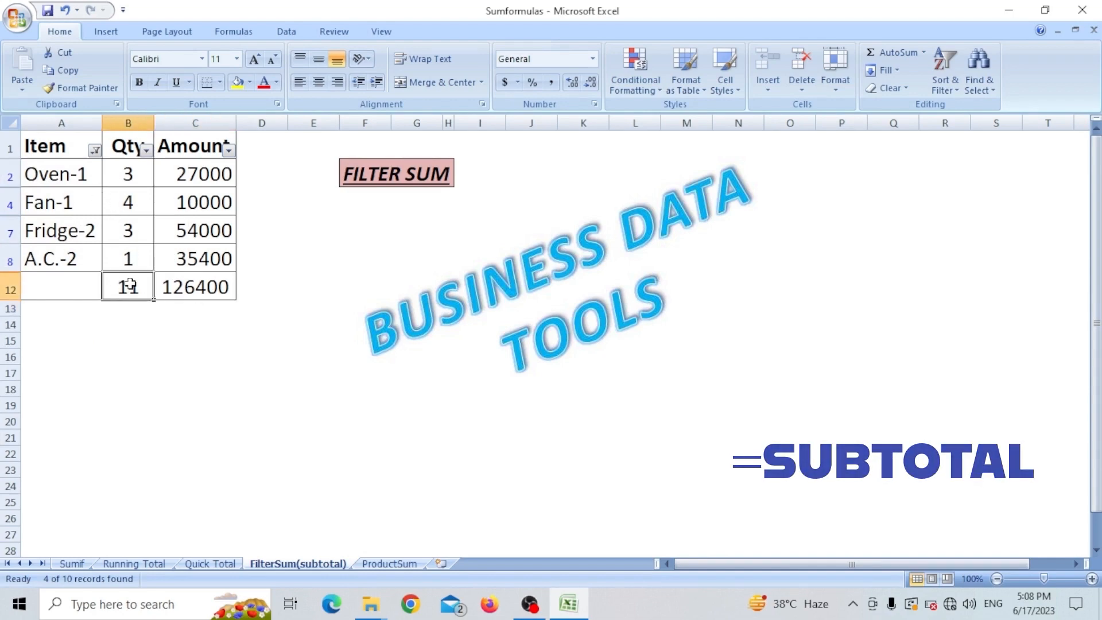
{"action": "left_click", "coordinate": [195, 289]}
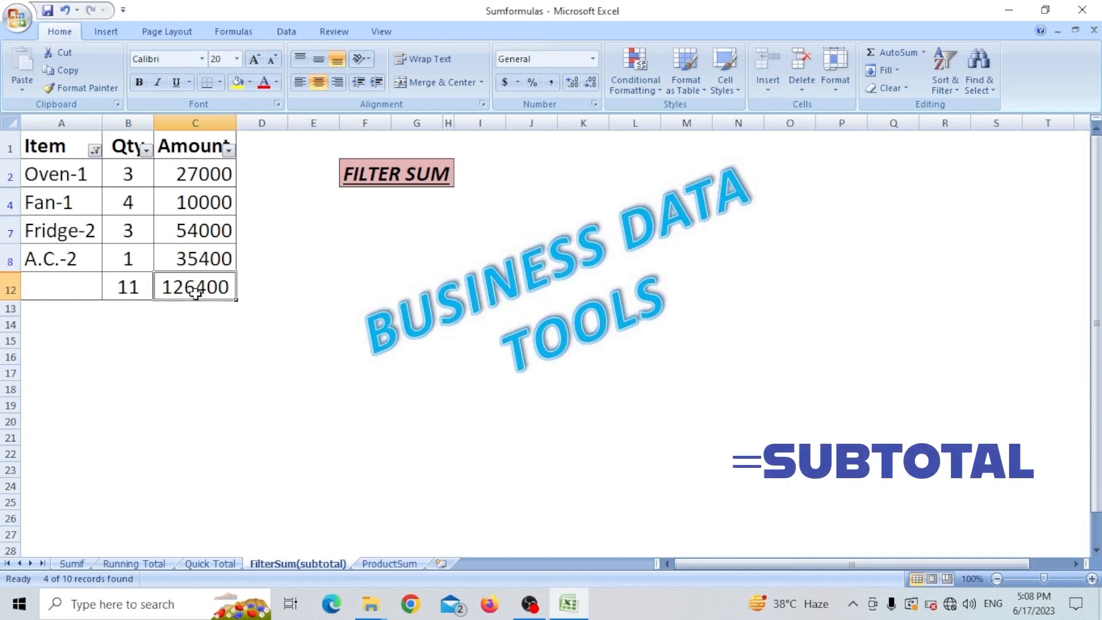
{"action": "left_click", "coordinate": [135, 290]}
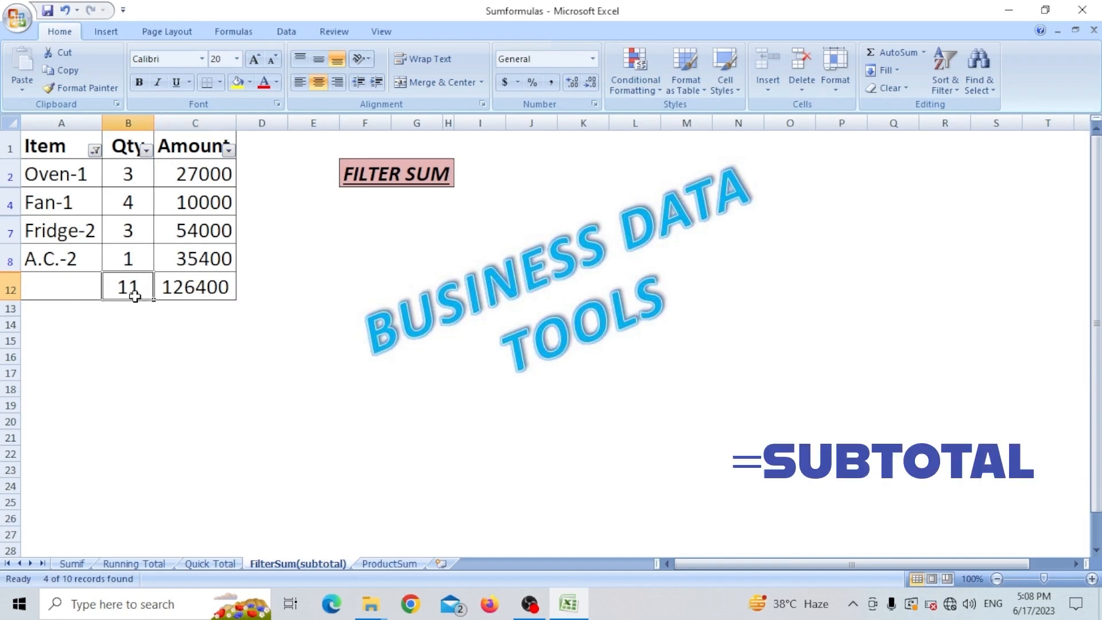
{"action": "left_click", "coordinate": [206, 291]}
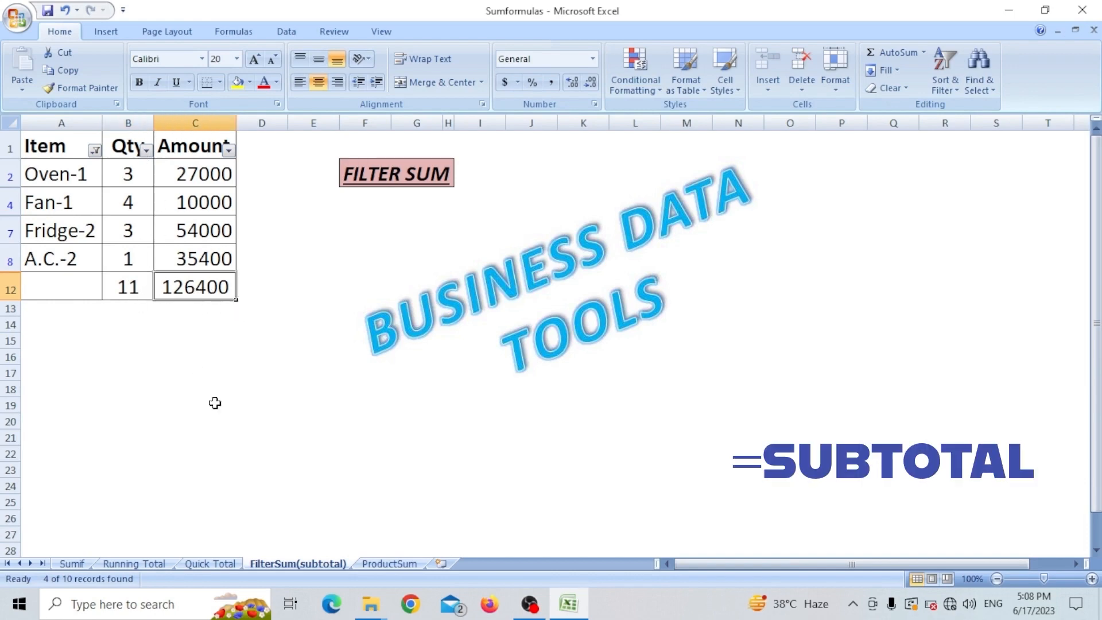
{"action": "left_click", "coordinate": [320, 421]}
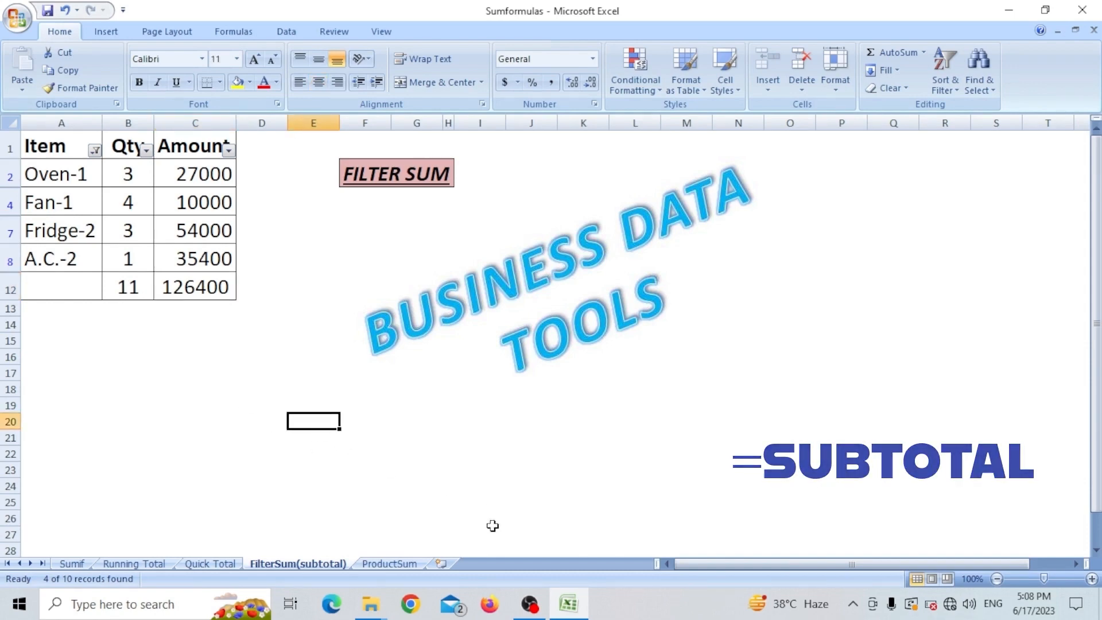
Step: Open the ProductSum sheet and select cell C12 below the Rate values
{"action": "left_click", "coordinate": [390, 563]}
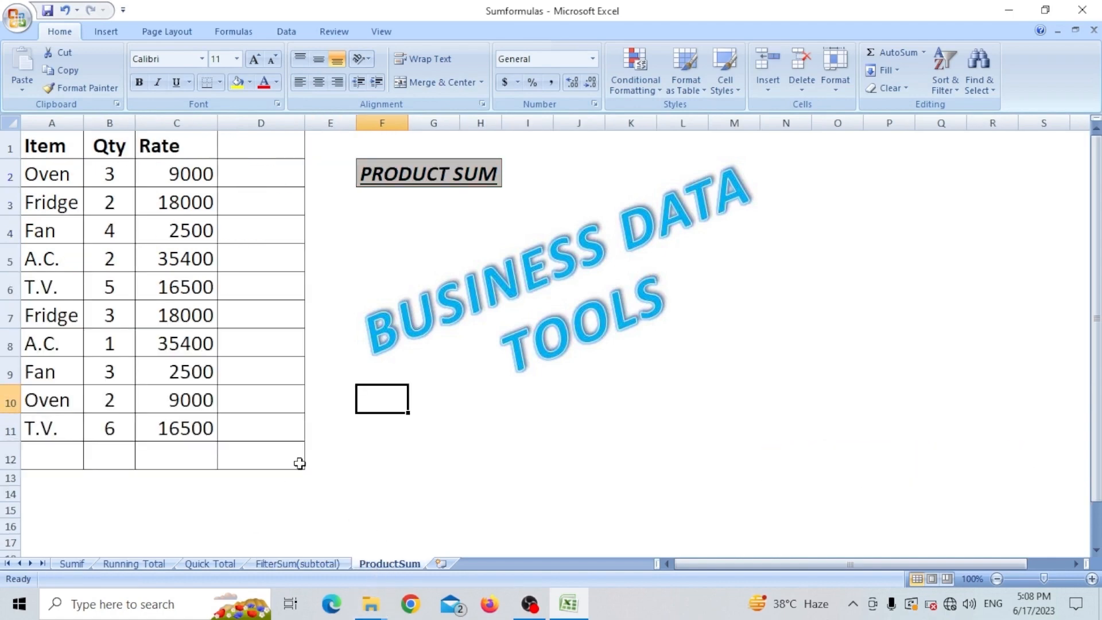
{"action": "left_click", "coordinate": [331, 474]}
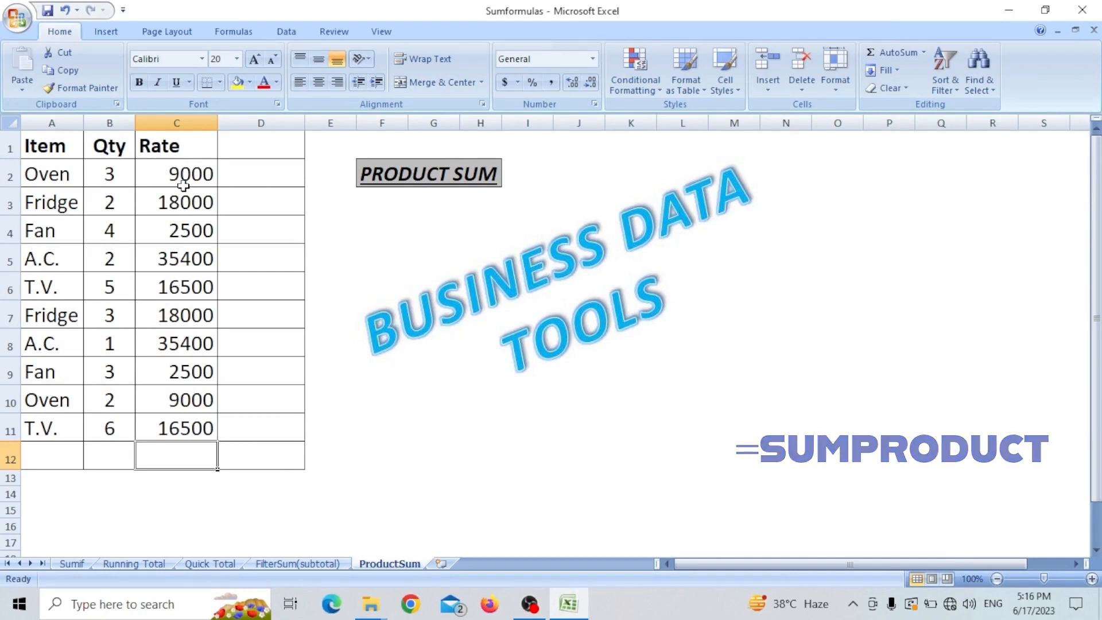
{"action": "left_click", "coordinate": [251, 178]}
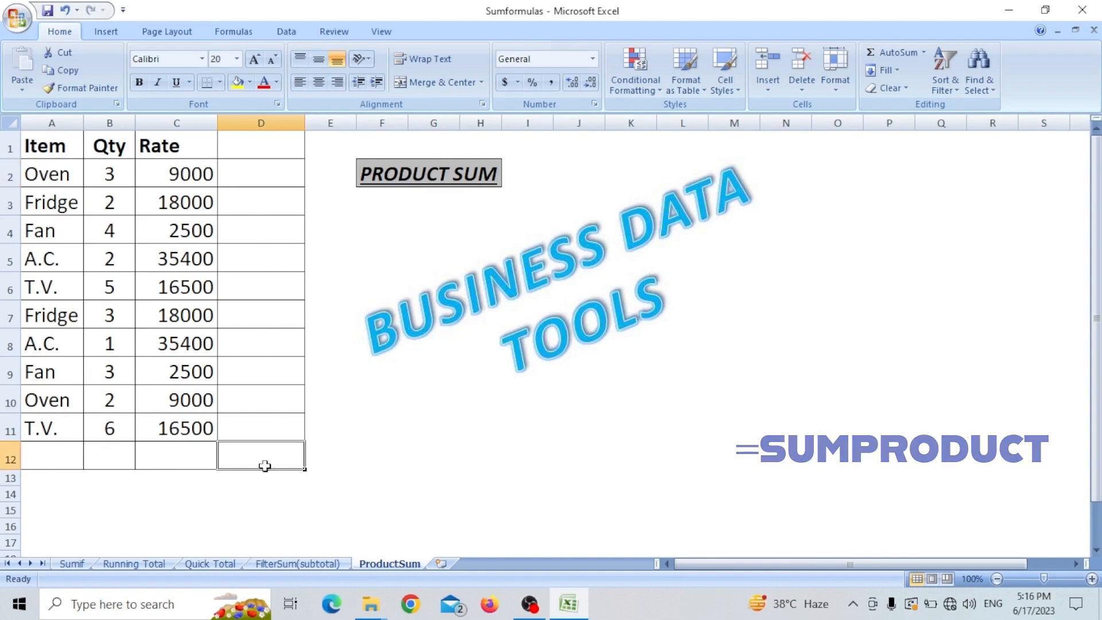
{"action": "left_click", "coordinate": [188, 459]}
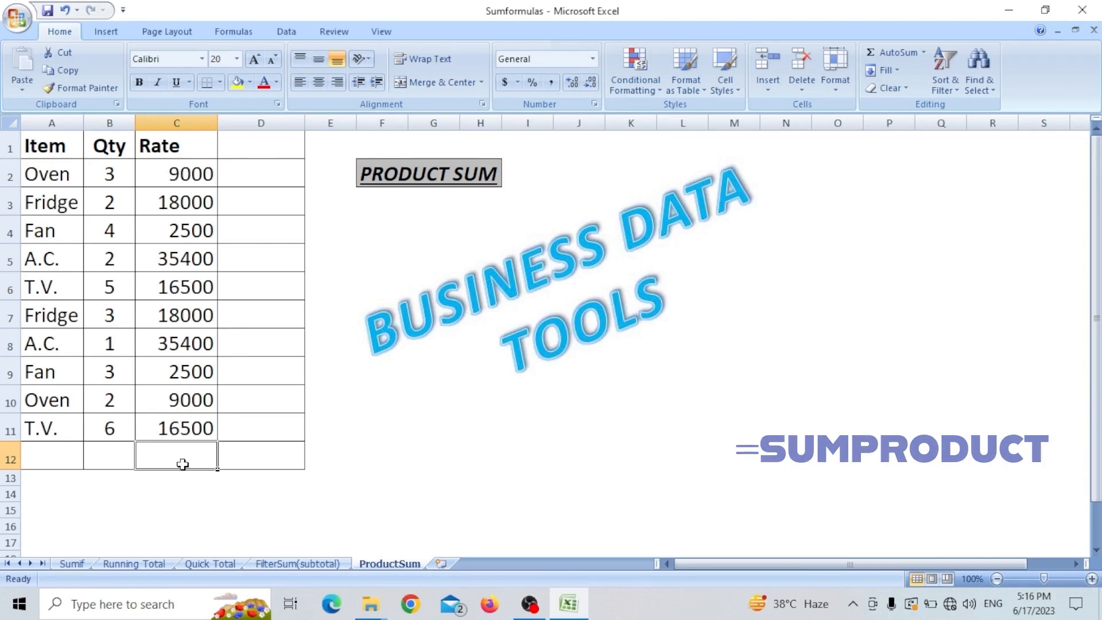
Step: Enter =SUMPRODUCT(B2:B11,C2:C11) in cell C12 to total quantity times rate
{"action": "type", "text": "=s"}
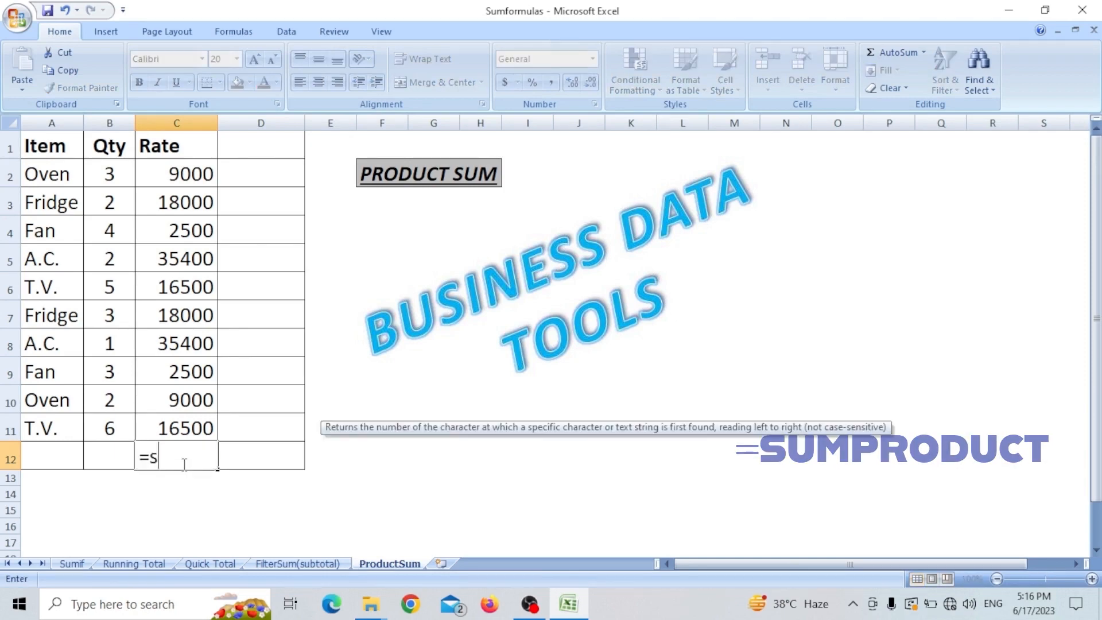
{"action": "type", "text": "umproduc"}
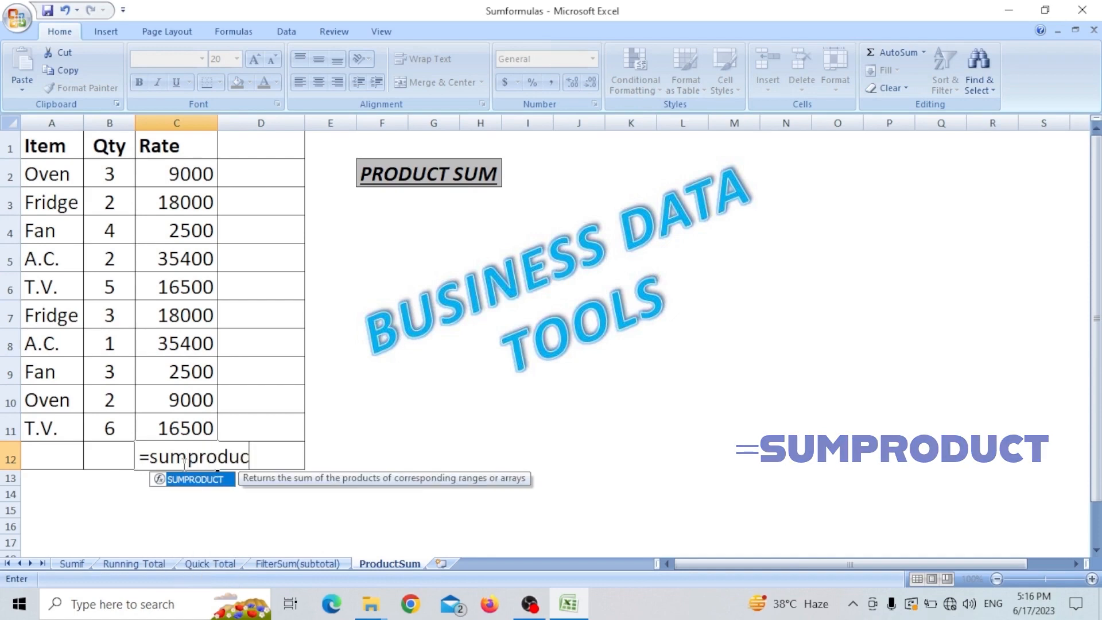
{"action": "type", "text": "t("}
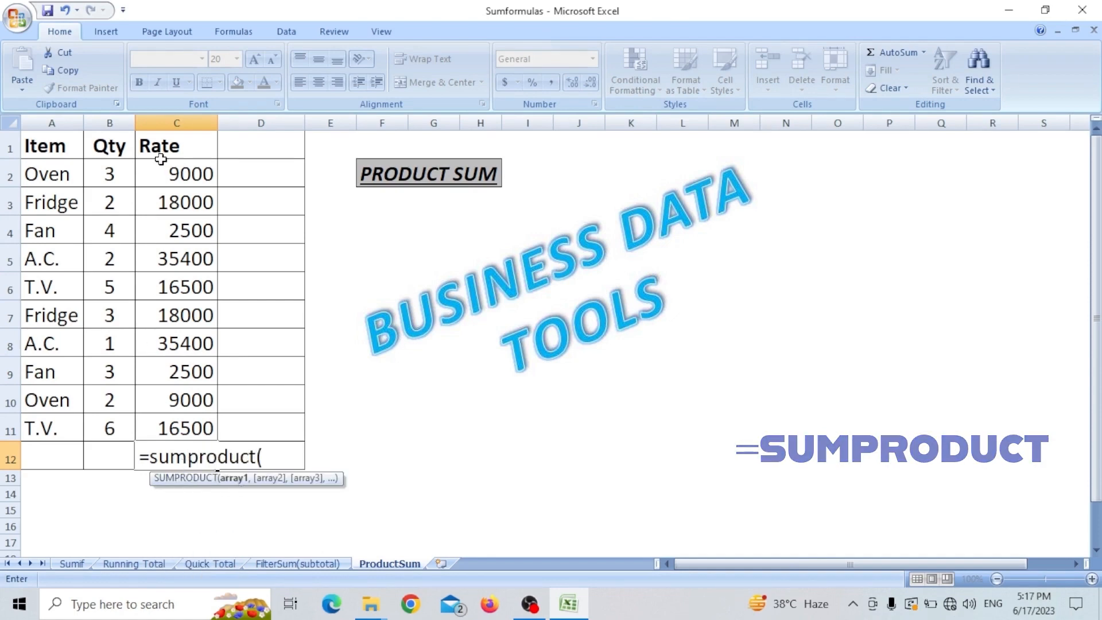
{"action": "left_click_drag", "start_coordinate": [105, 173], "coordinate": [109, 428]}
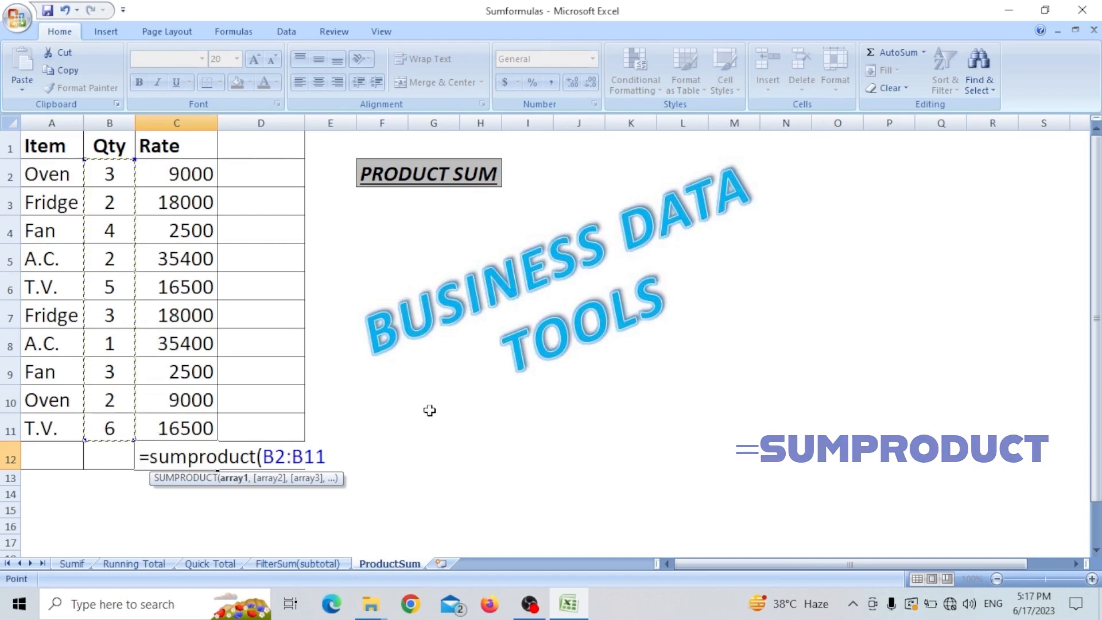
{"action": "type", "text": ","}
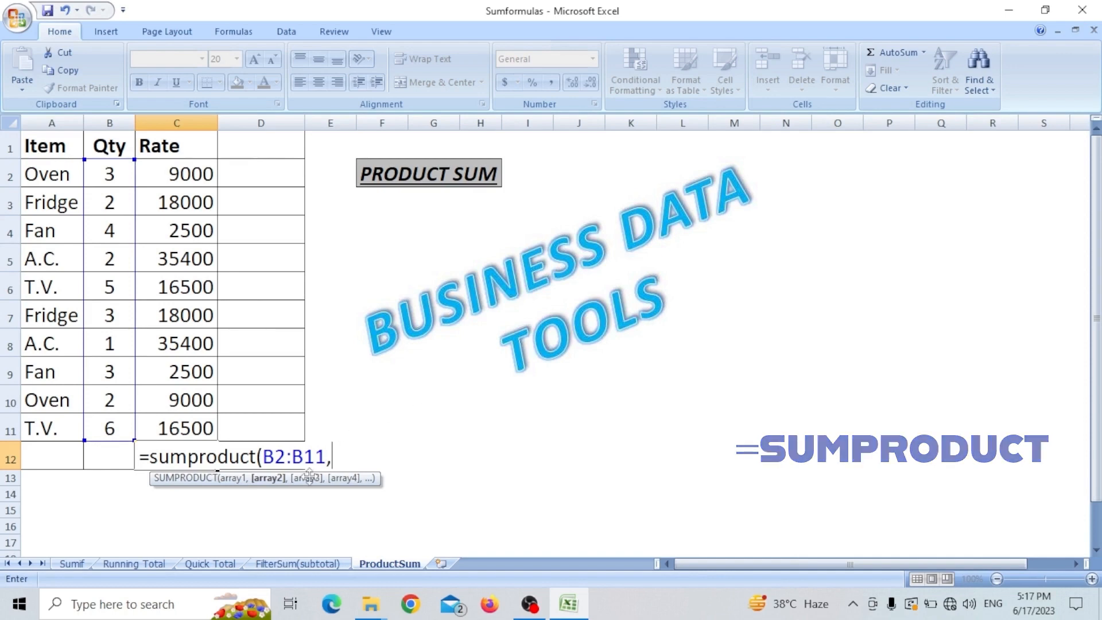
{"action": "left_click_drag", "start_coordinate": [179, 168], "coordinate": [165, 422]}
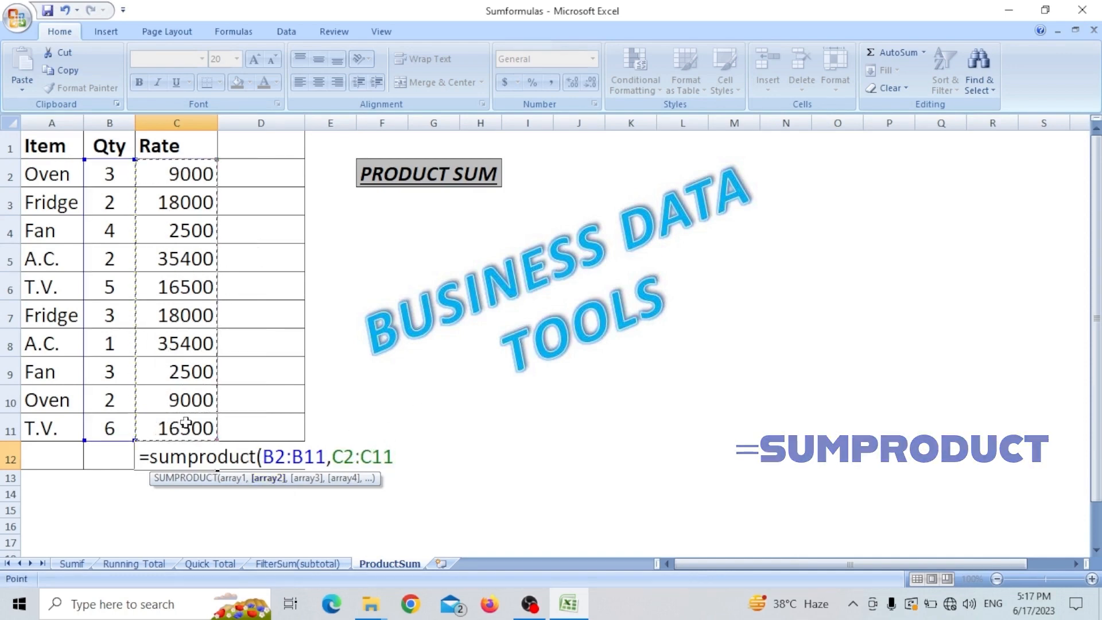
{"action": "type", "text": ")"}
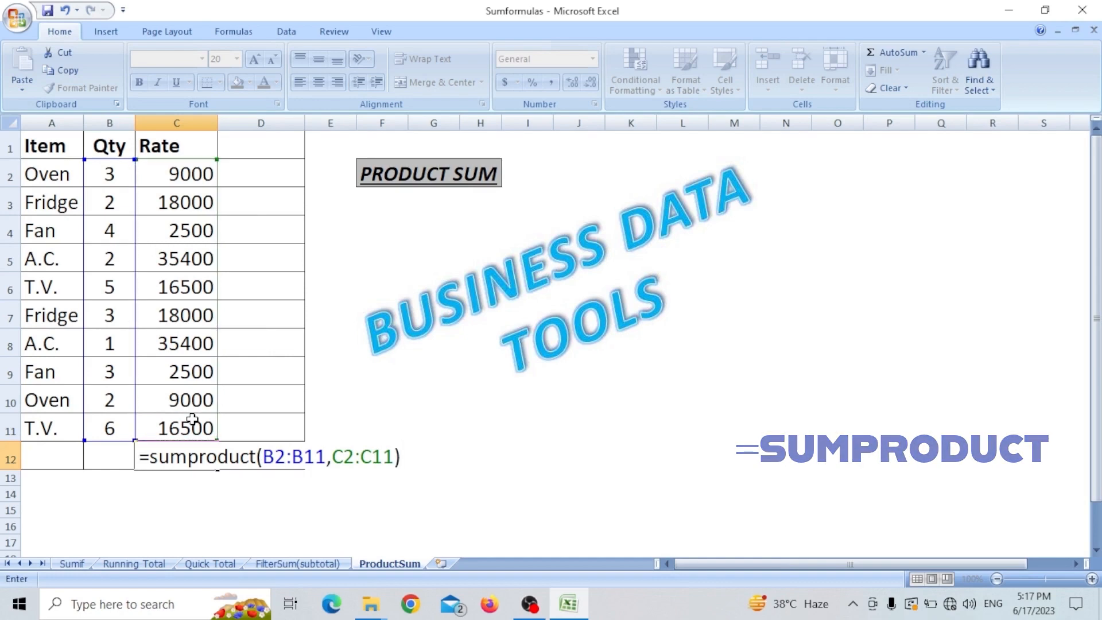
{"action": "key", "text": "Return"}
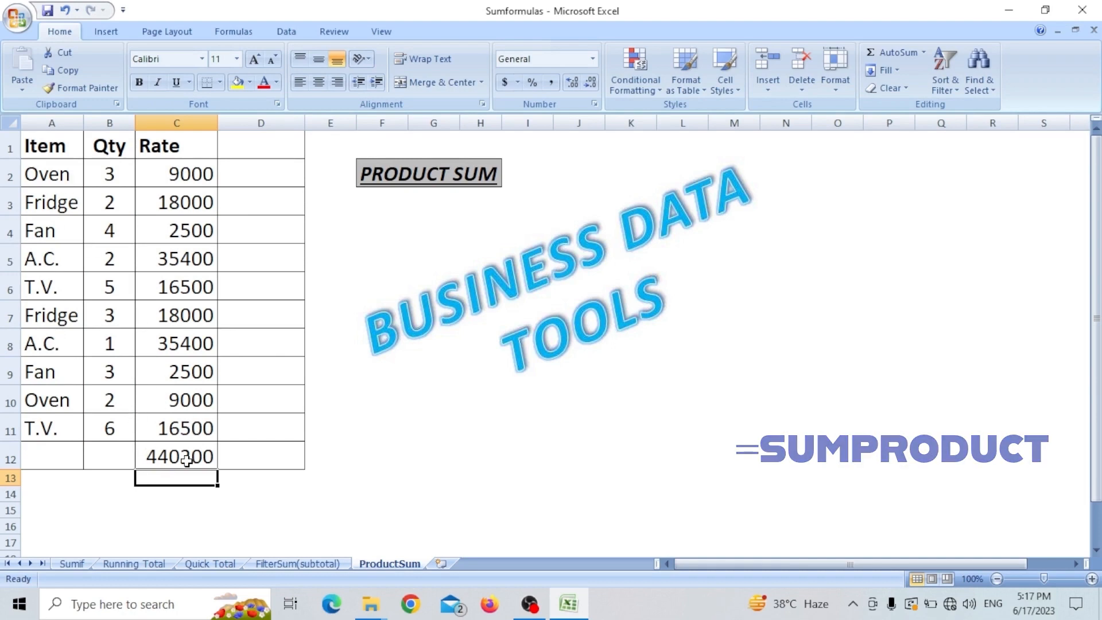
Step: Enter =B2*C2 in cell D2 to multiply the first item's quantity by its rate
{"action": "left_click", "coordinate": [246, 173]}
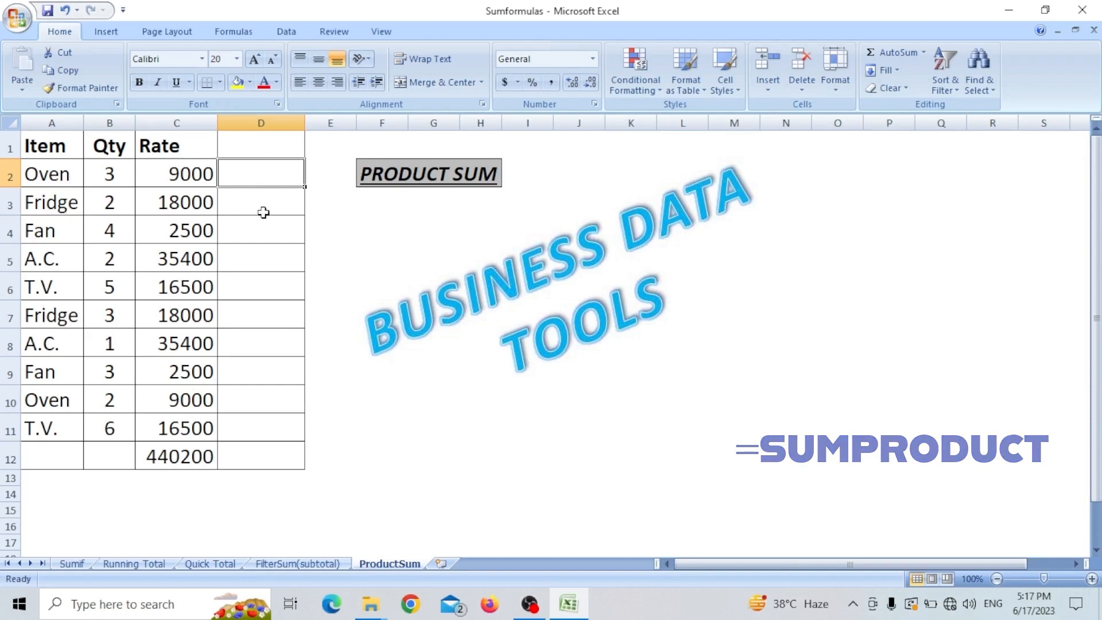
{"action": "left_click", "coordinate": [256, 461]}
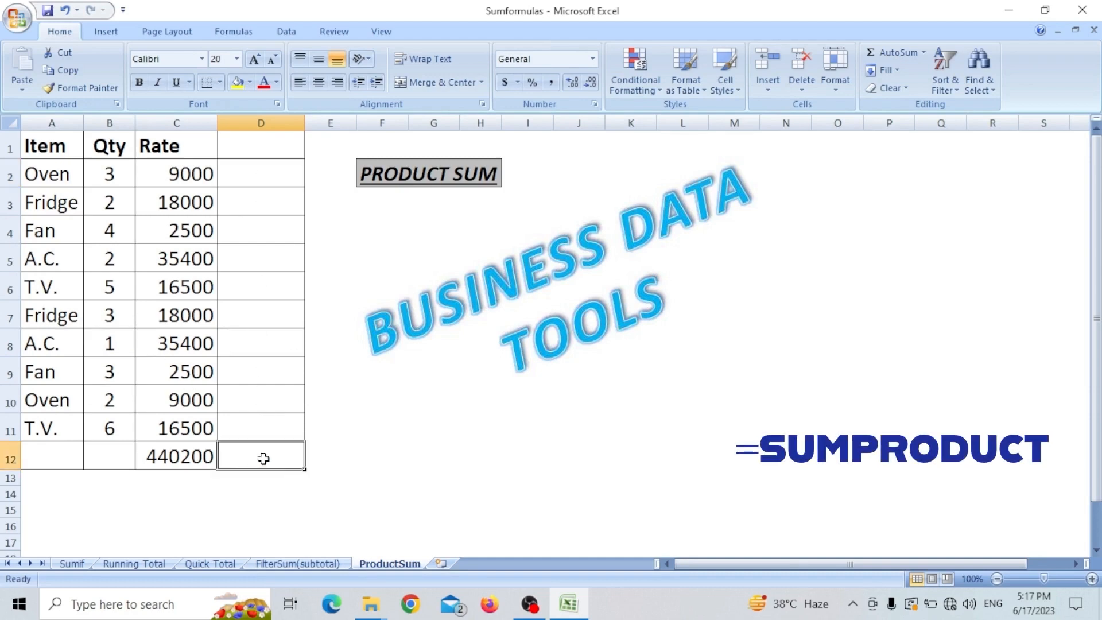
{"action": "left_click", "coordinate": [248, 179]}
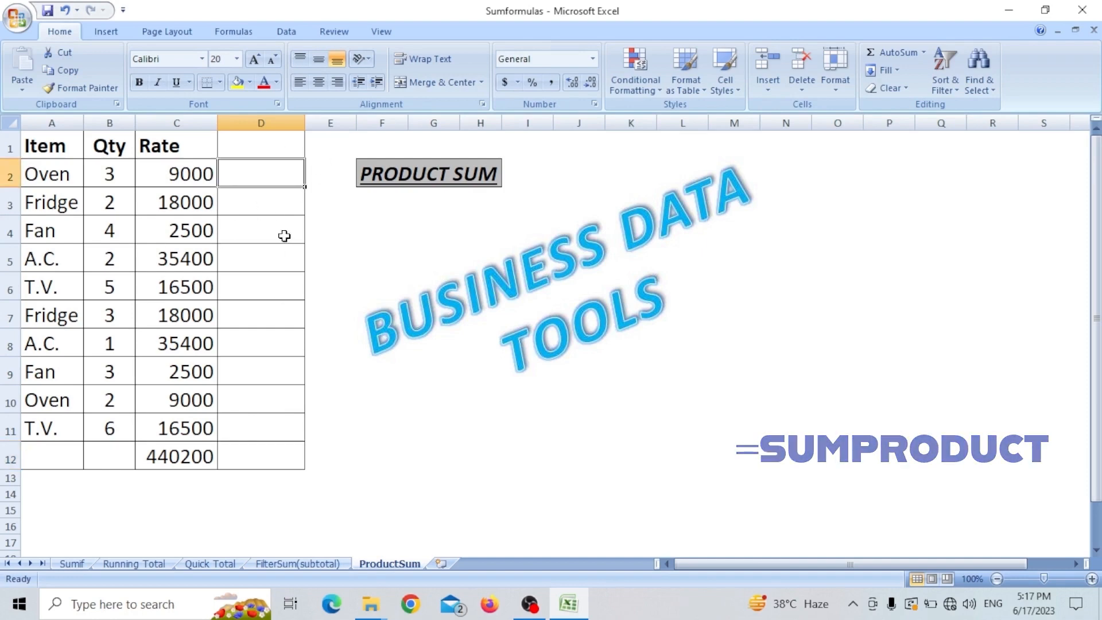
{"action": "type", "text": "="}
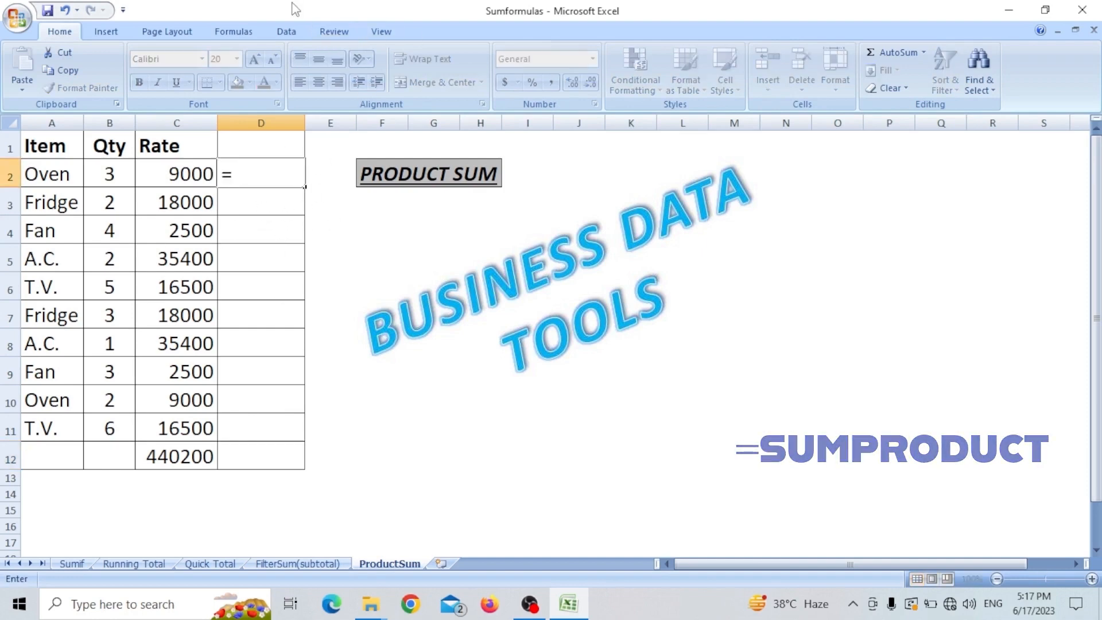
{"action": "left_click", "coordinate": [118, 172]}
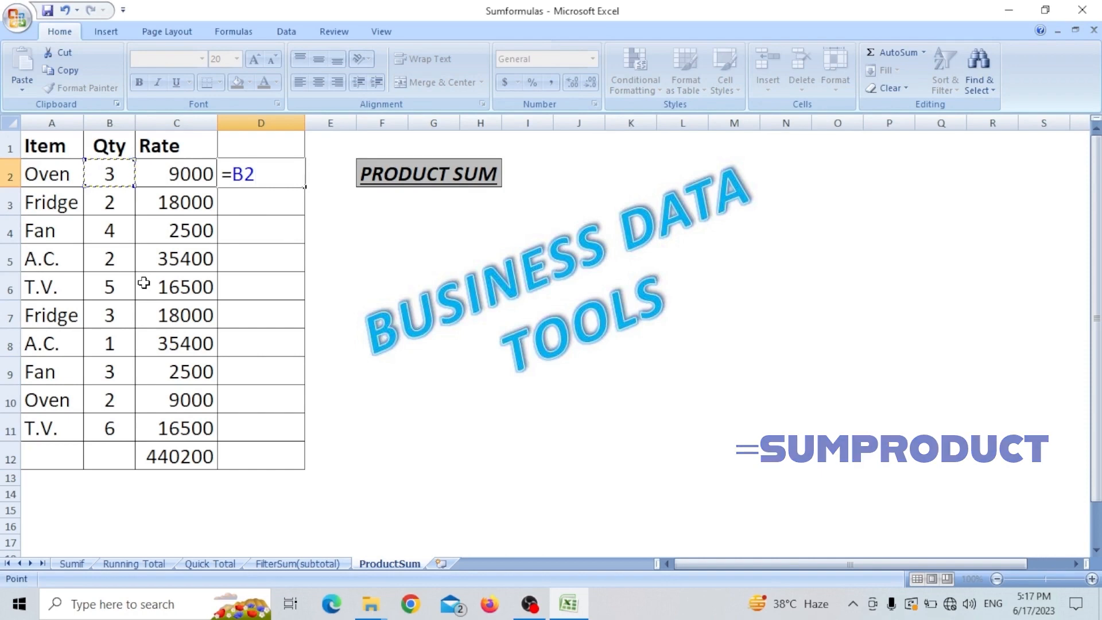
{"action": "type", "text": "*"}
{"action": "left_click", "coordinate": [173, 177]}
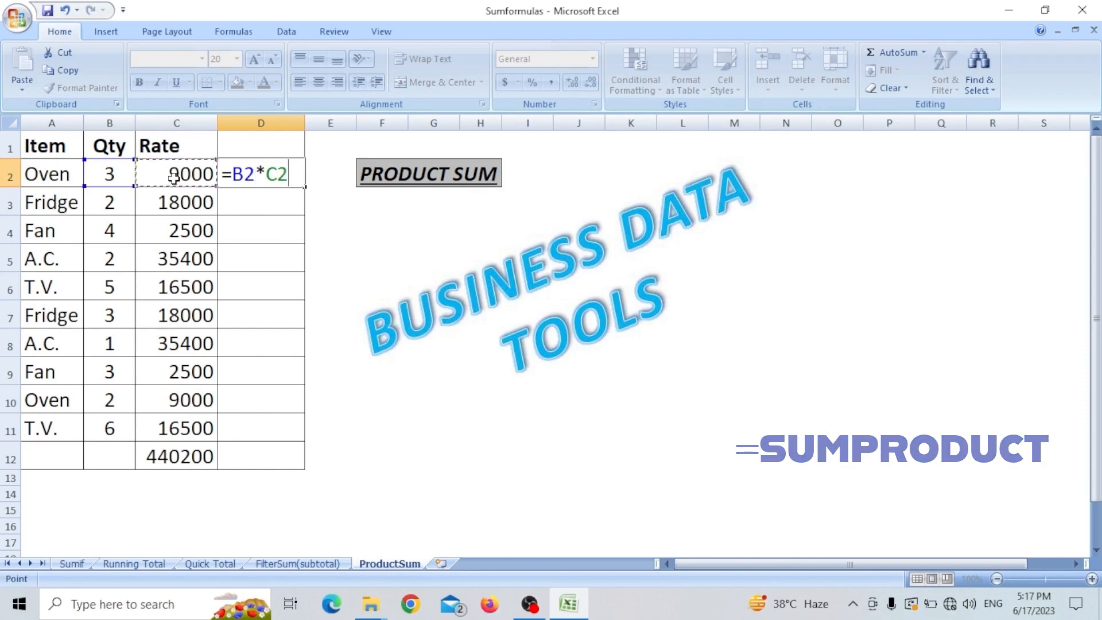
{"action": "key", "text": "Return"}
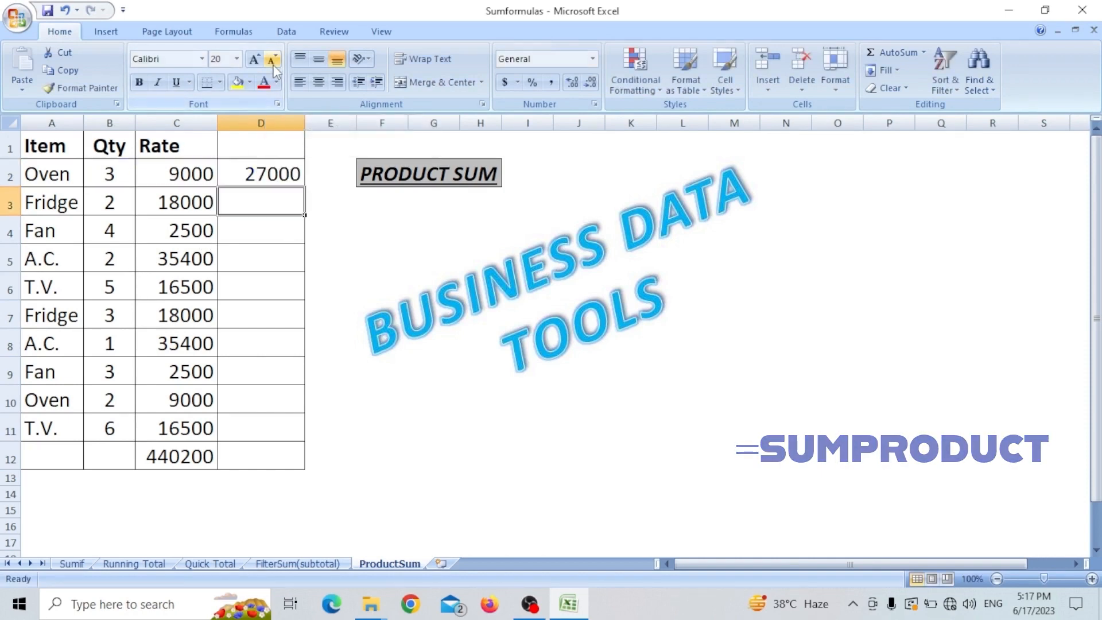
Step: Fill the D2 multiplication formula down through D11 for all items
{"action": "left_click", "coordinate": [270, 169]}
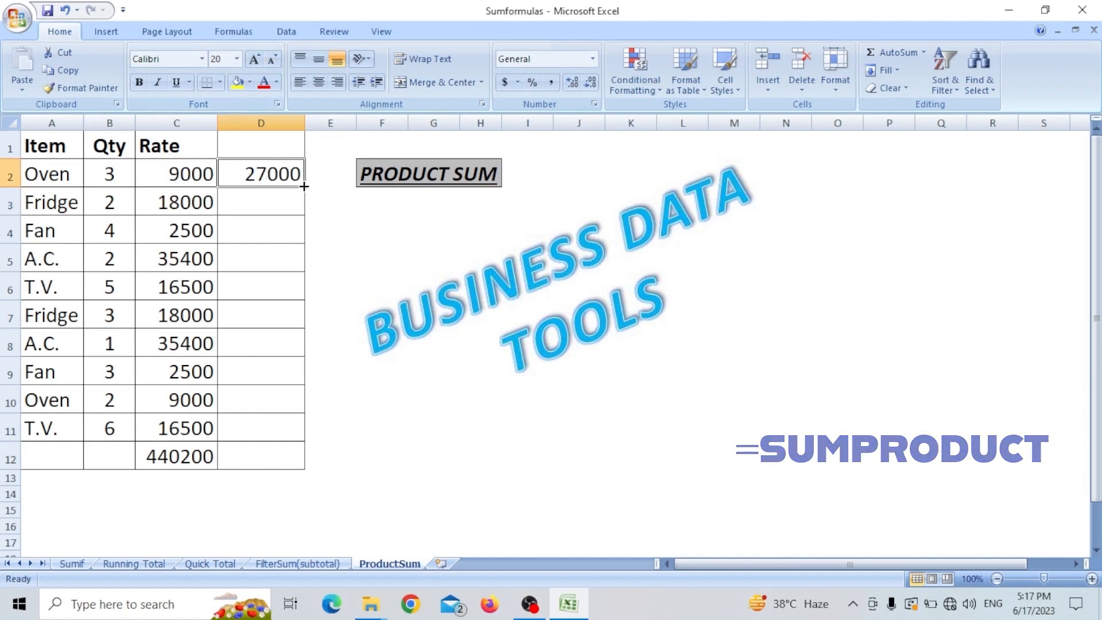
{"action": "left_click_drag", "start_coordinate": [303, 185], "coordinate": [293, 446]}
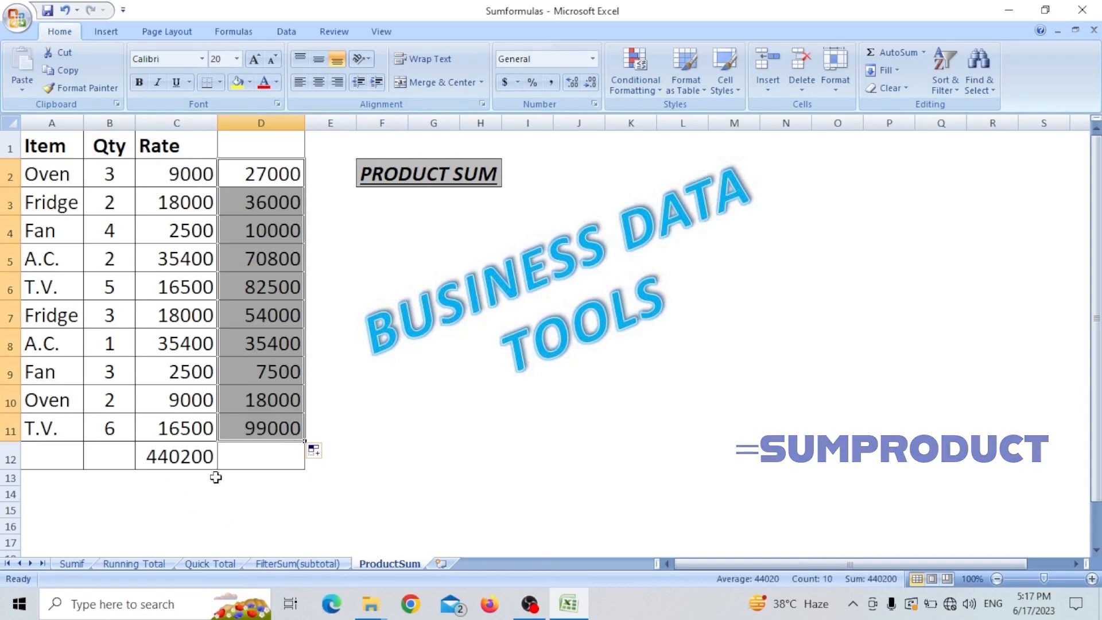
Step: Sum D2:D11 in cell D12 with AutoSum and compare it with the SUMPRODUCT total in C12
{"action": "left_click", "coordinate": [247, 459]}
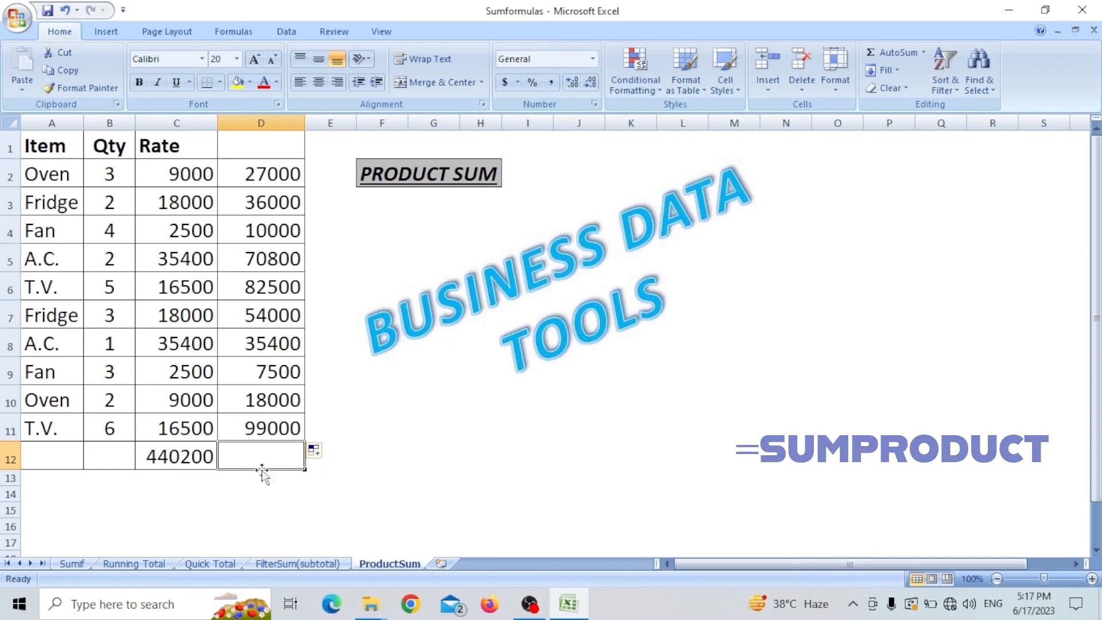
{"action": "left_click", "coordinate": [895, 53]}
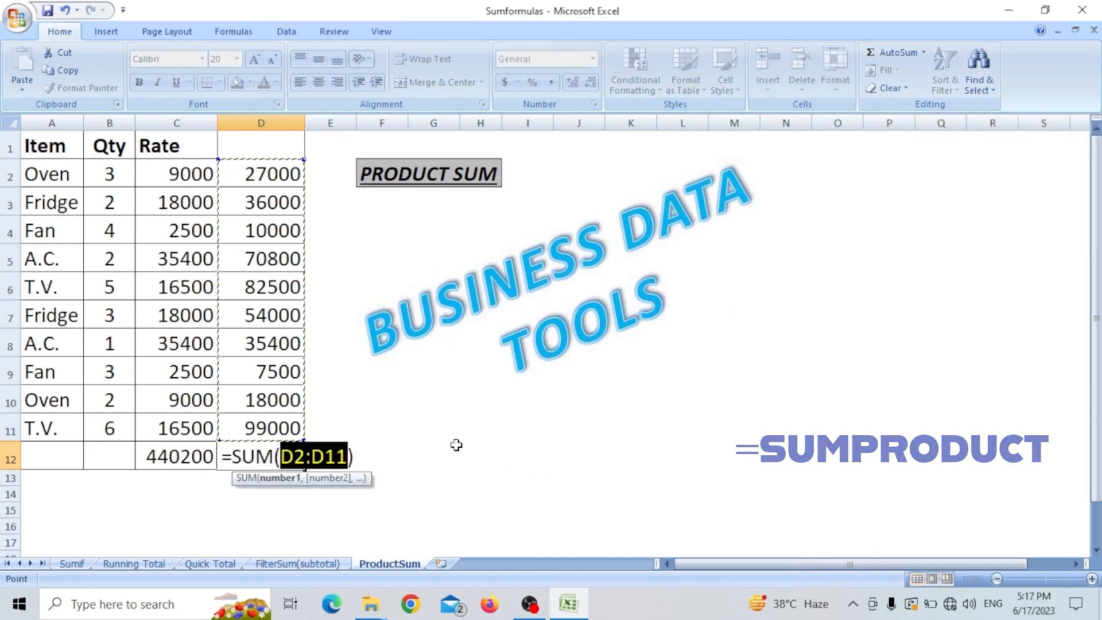
{"action": "key", "text": "Return"}
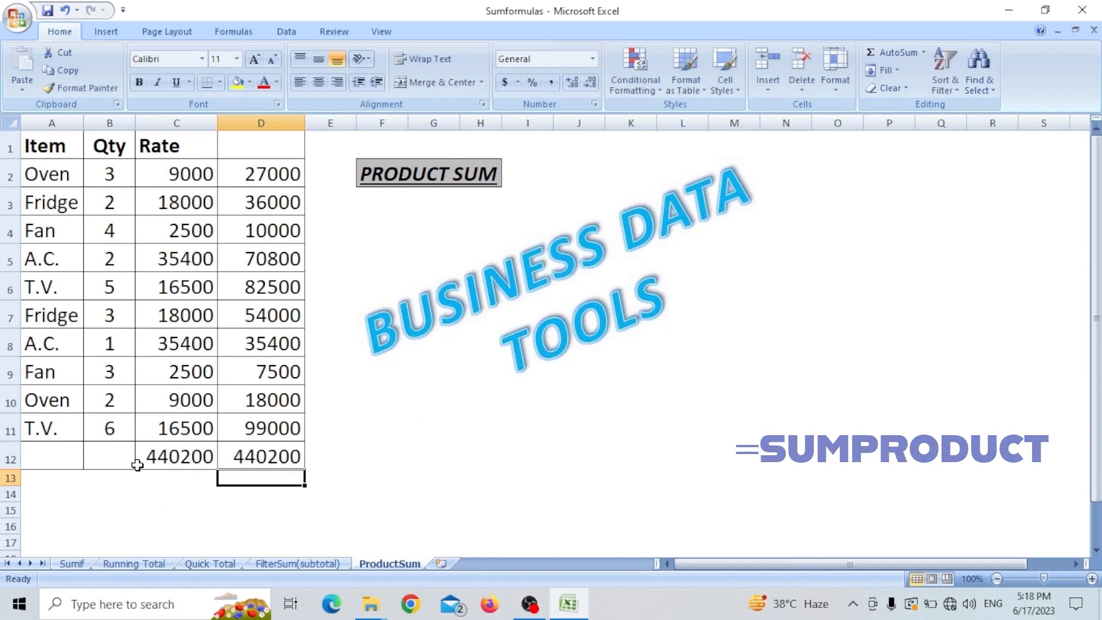
{"action": "left_click", "coordinate": [161, 462]}
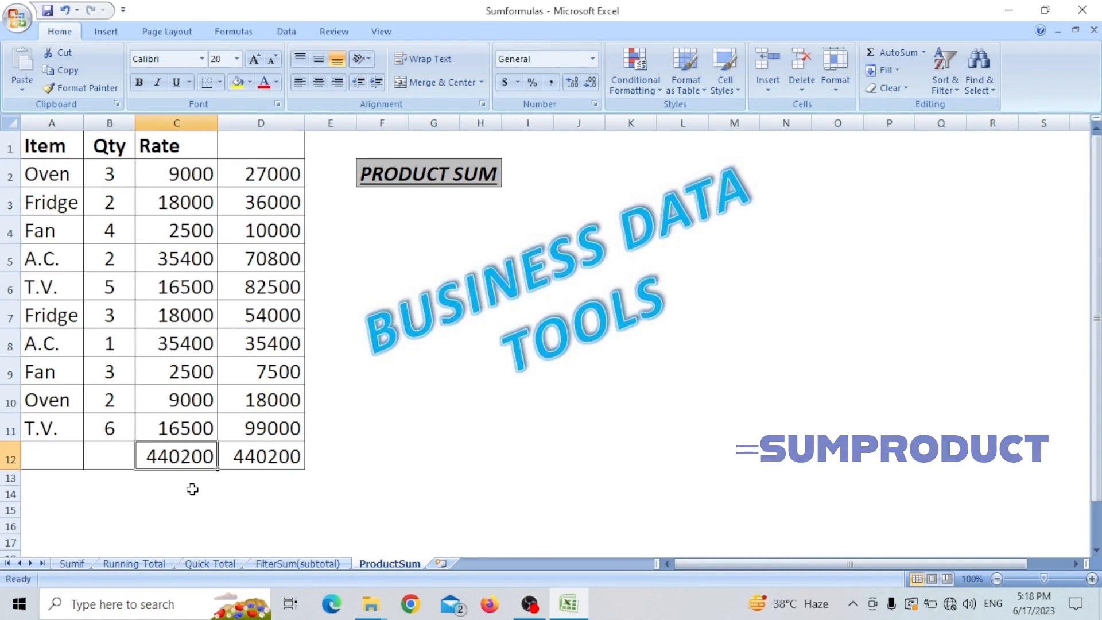
{"action": "left_click", "coordinate": [369, 465]}
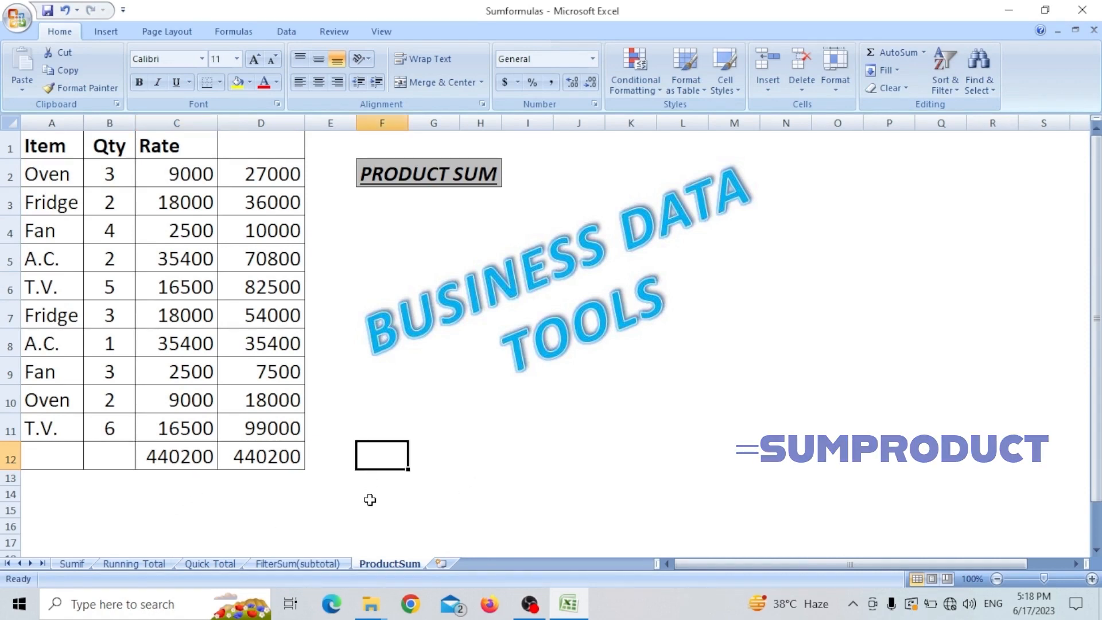